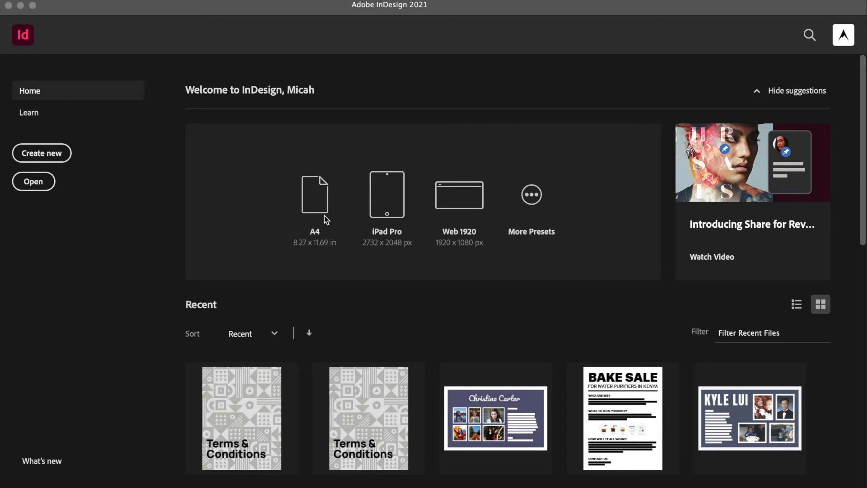
- Start a new document from the [Default] preset and set its units to inches
click(65, 153)
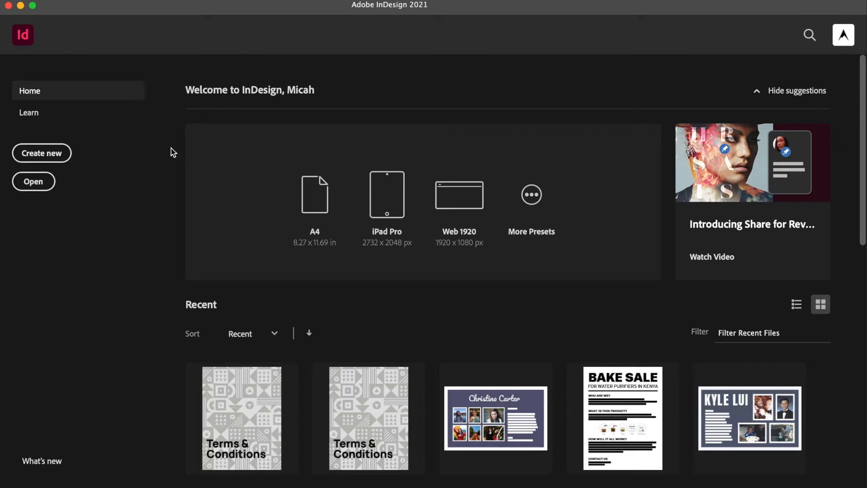
click(54, 153)
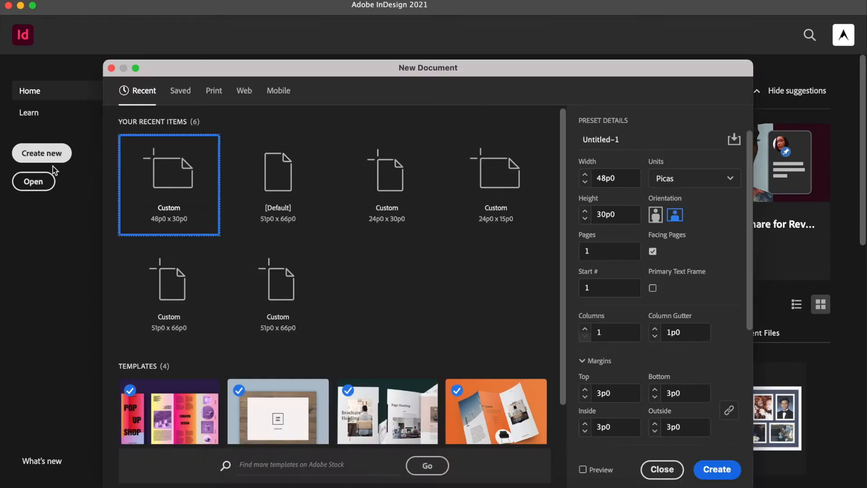
click(180, 90)
click(140, 90)
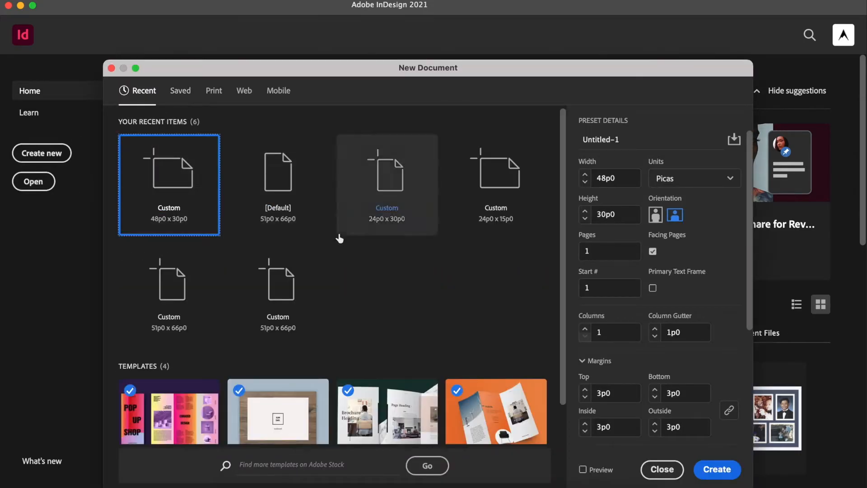
click(296, 210)
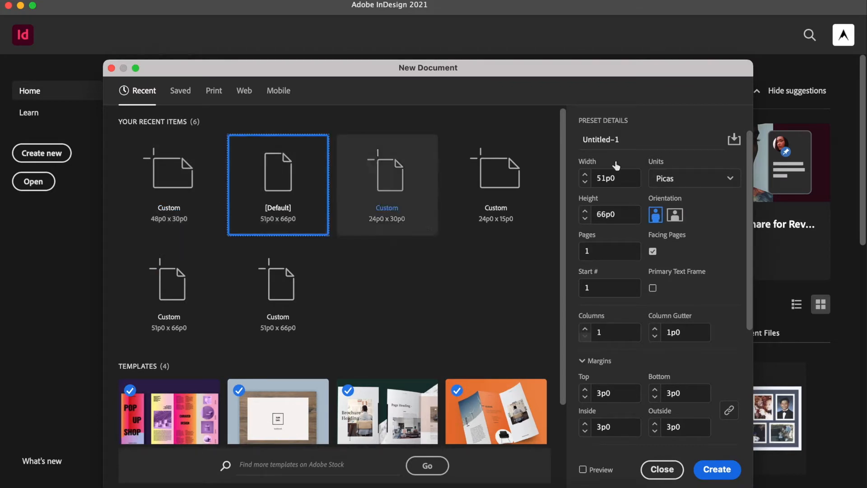
click(670, 183)
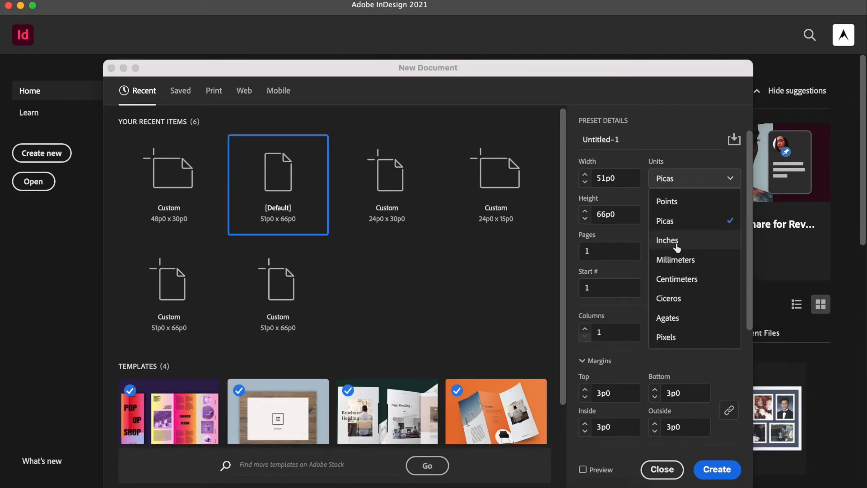
click(670, 240)
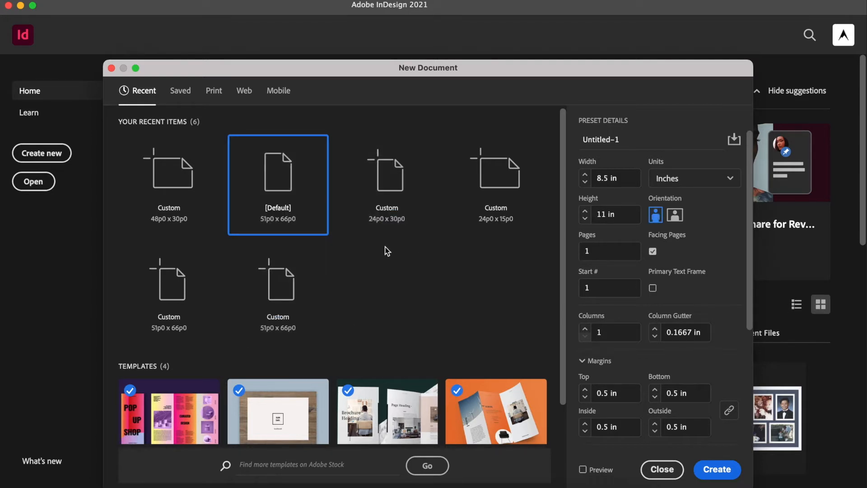
- Create the document from the first recent custom preset, with a width of 8.5 in and a height of 11 in
scroll(623, 258, down, 5)
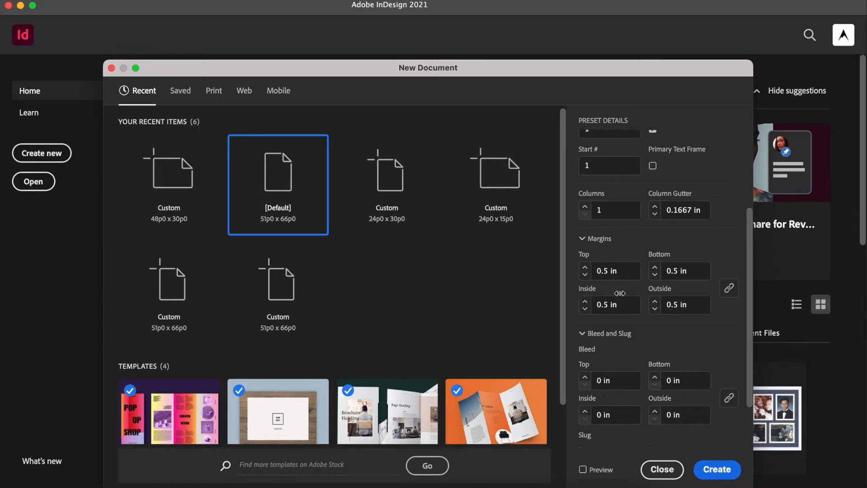
scroll(620, 293, up, 5)
click(244, 91)
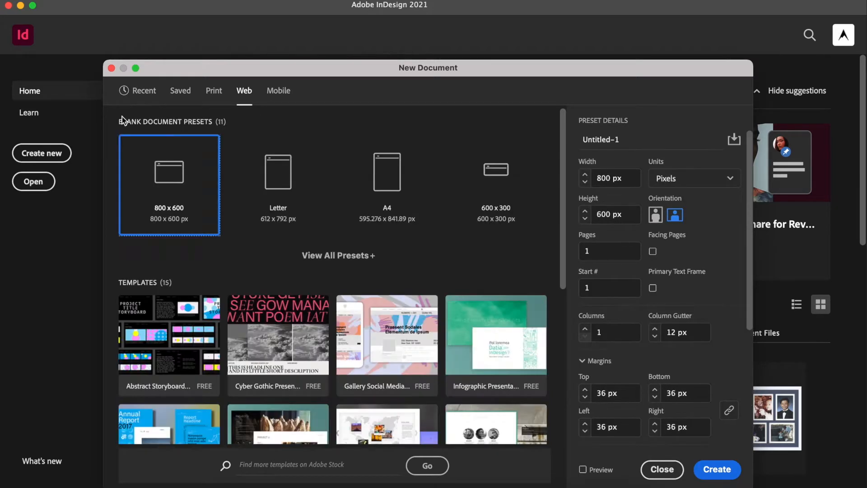
click(144, 91)
click(615, 178)
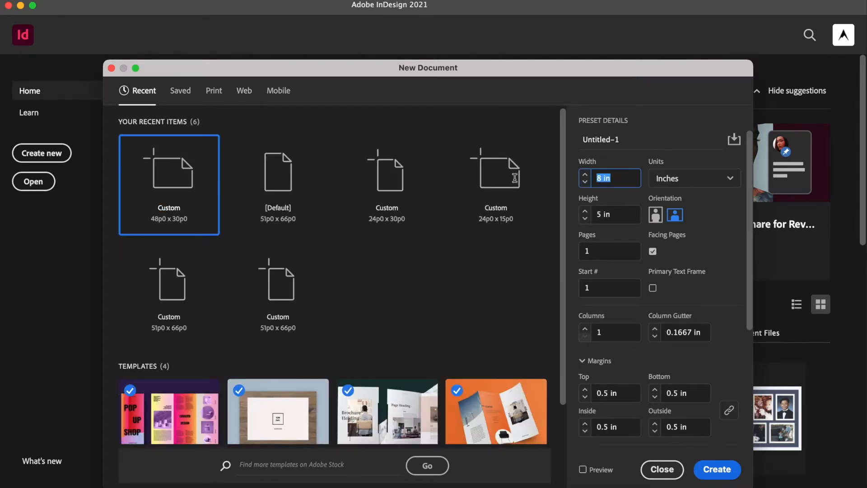
text(8.5)
key(Tab)
text(11)
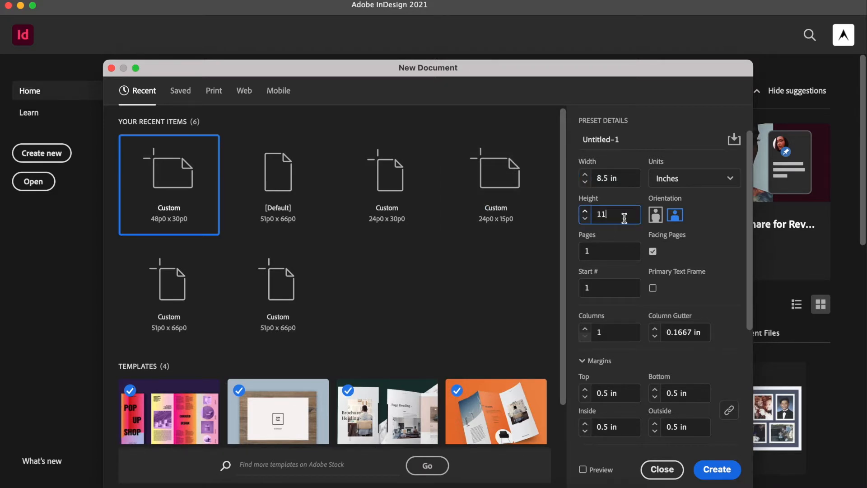
click(712, 226)
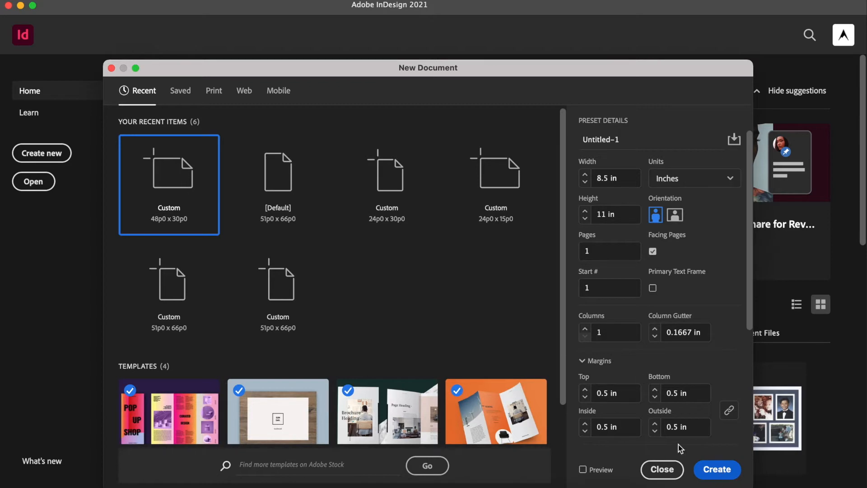
click(717, 469)
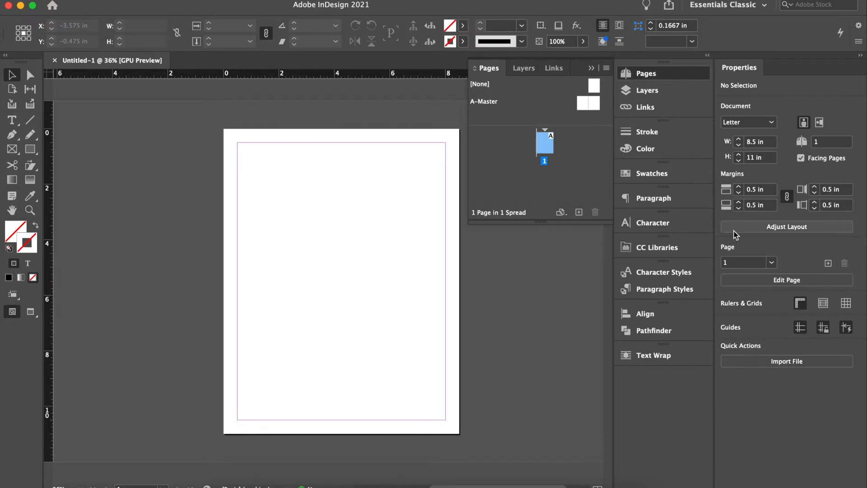
- Collapse the Pages panel, move it into its own group below Links, and keep the Properties panel docked beside the panel column
click(651, 74)
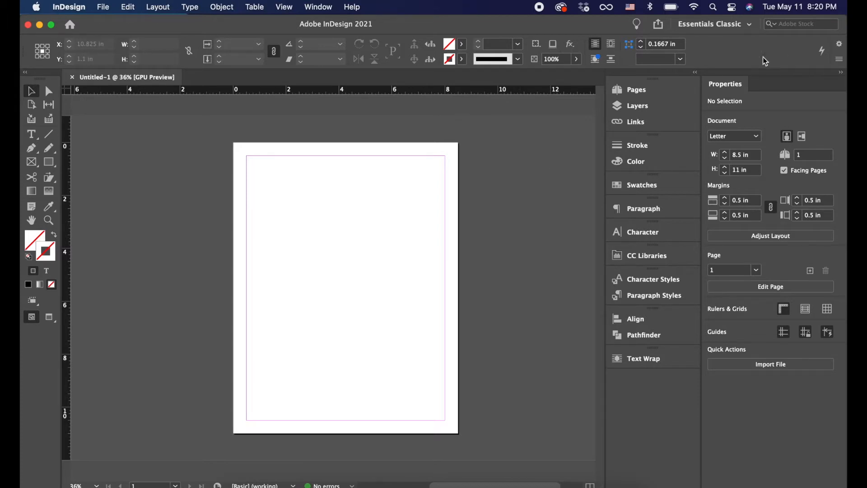
drag(732, 91, 455, 152)
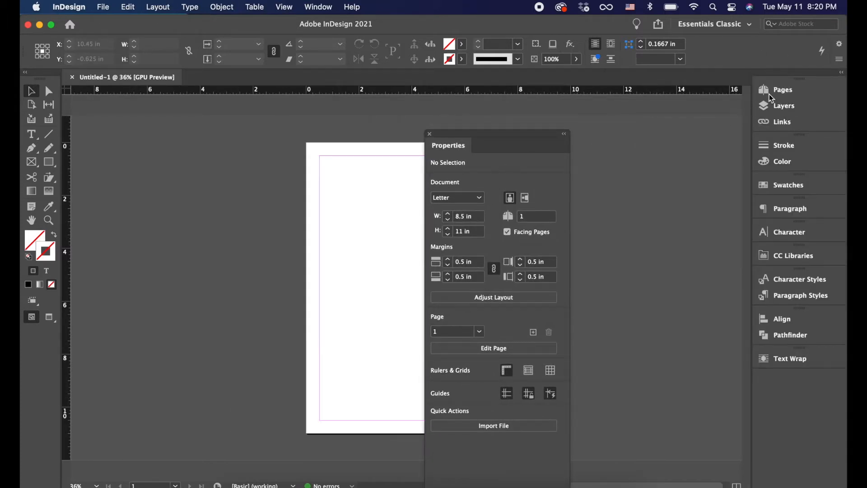
drag(777, 89, 786, 116)
drag(449, 135, 845, 116)
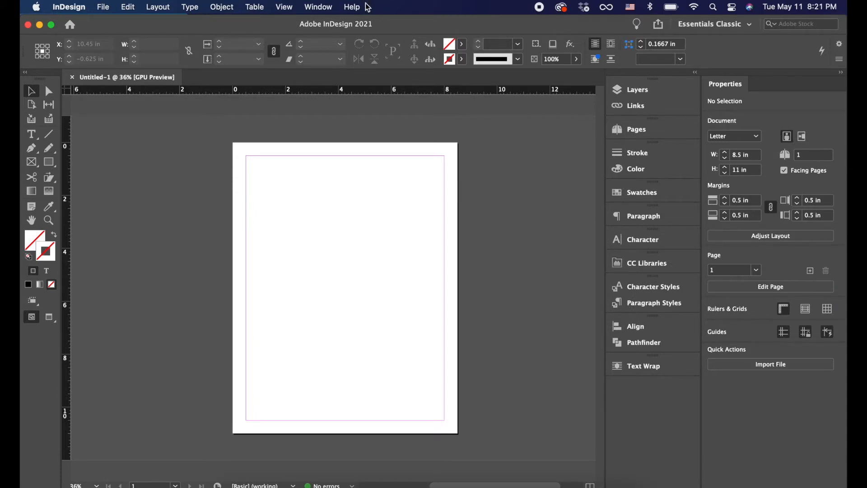
- Show the Color panel and pick a blue stroke color from the spectrum in Lab mode (L 47, a -36, b -40)
click(331, 7)
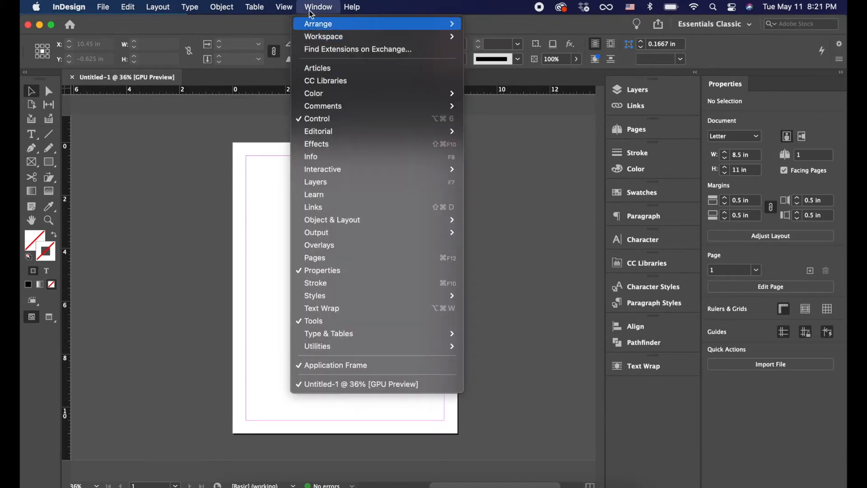
mouse_move(328, 112)
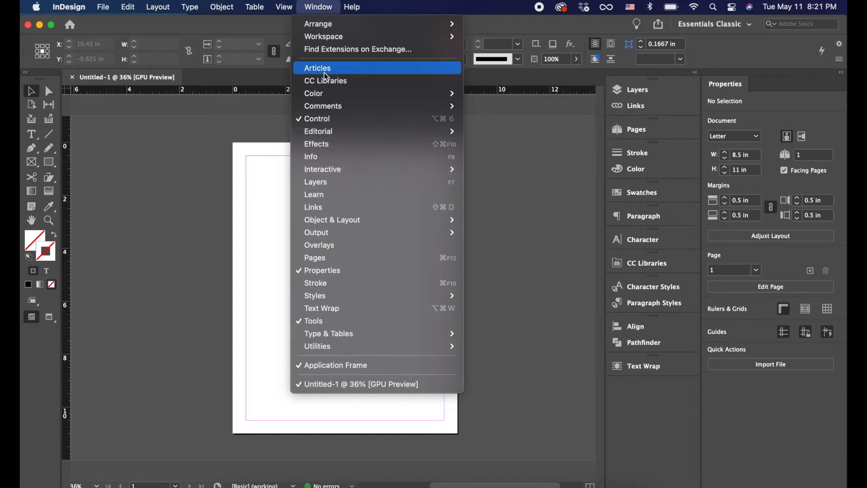
mouse_move(379, 96)
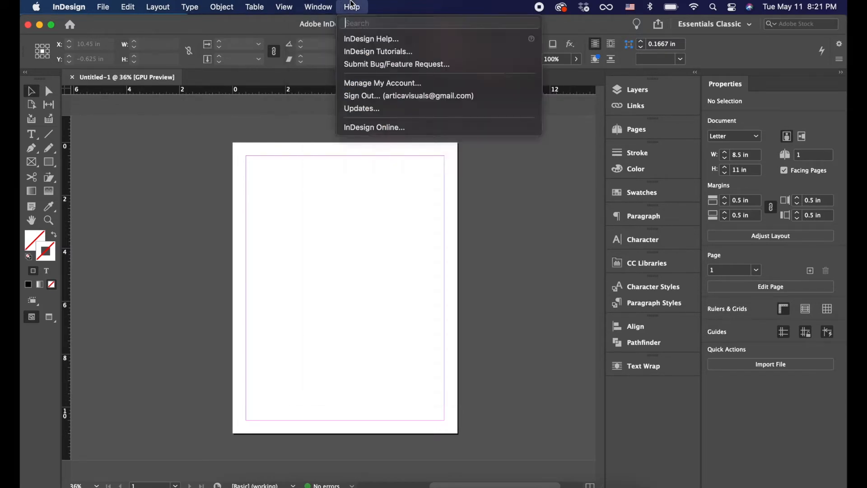
mouse_move(332, 96)
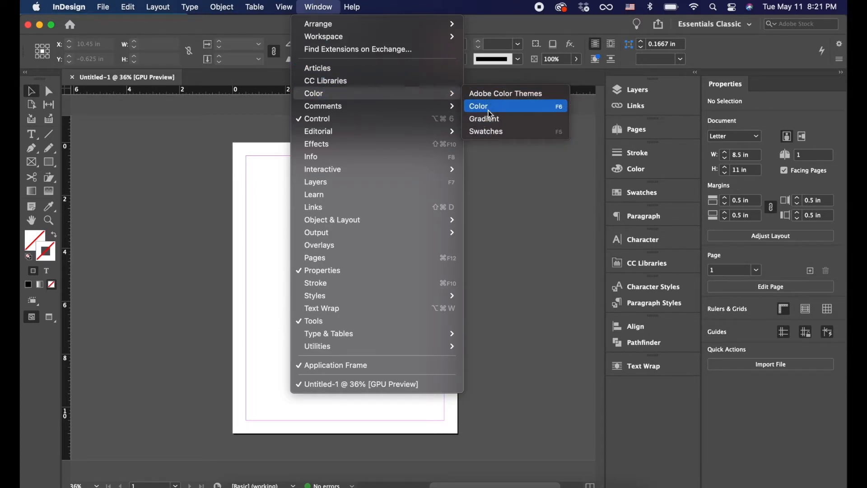
mouse_move(433, 93)
click(497, 107)
click(505, 226)
click(496, 228)
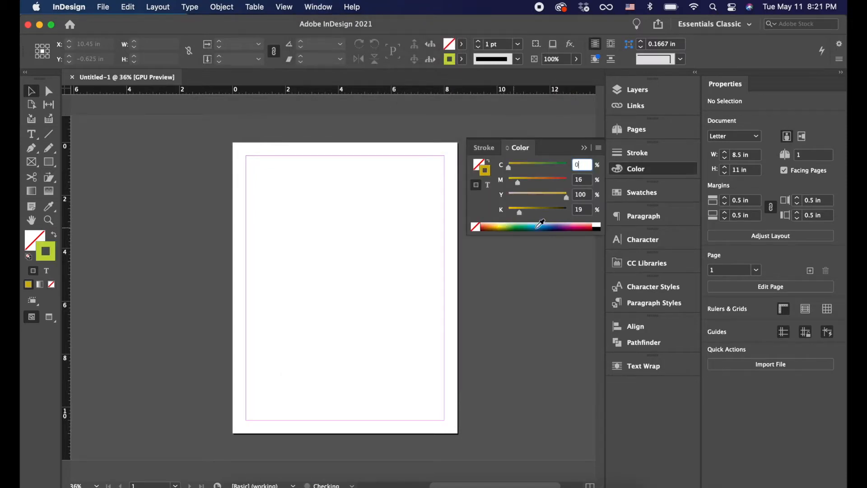
click(537, 228)
shift+click(541, 226)
- Show the Pages panel and collapse it again
click(318, 7)
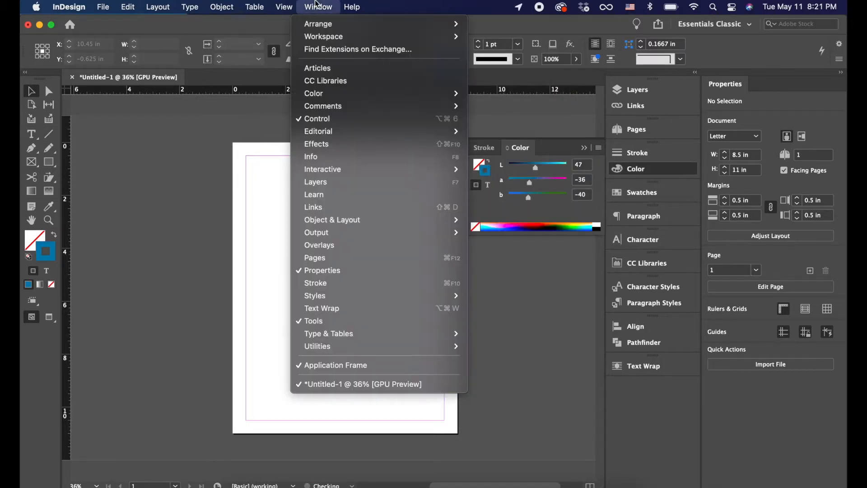
click(333, 258)
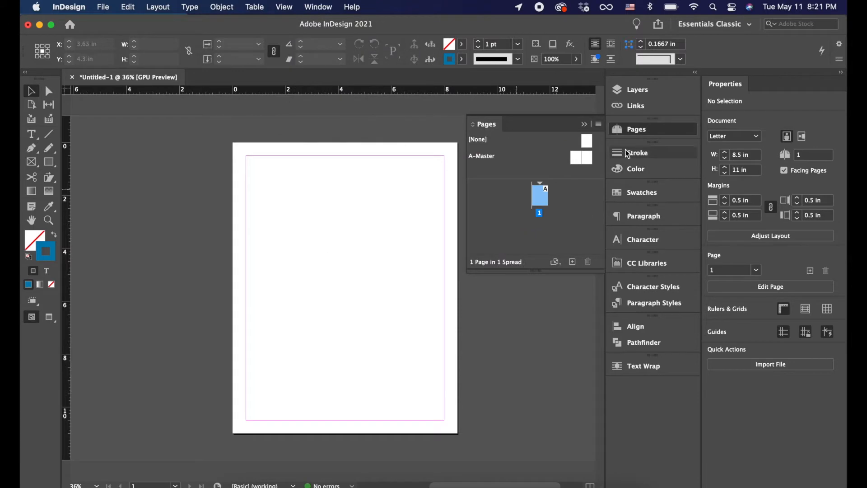
click(638, 136)
click(637, 136)
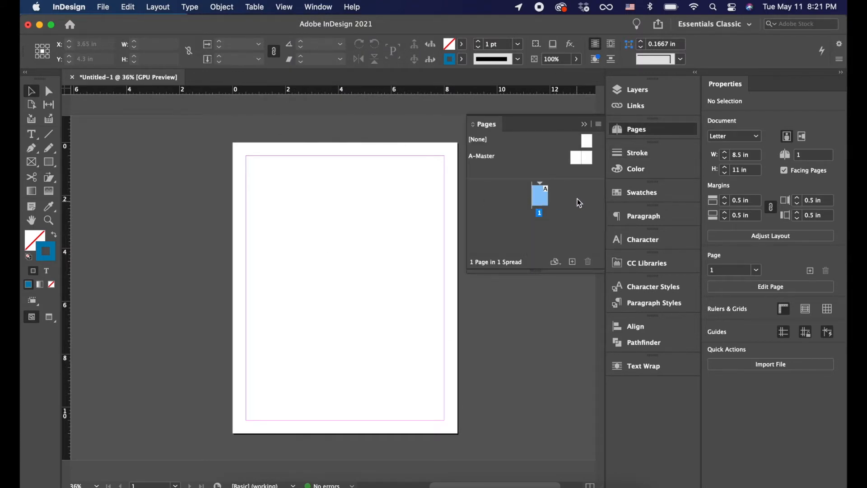
click(328, 5)
click(328, 4)
click(637, 129)
- Undock the Swatches, CC Libraries and Text Wrap panels so they float over the document
drag(655, 197, 346, 249)
drag(650, 235, 346, 382)
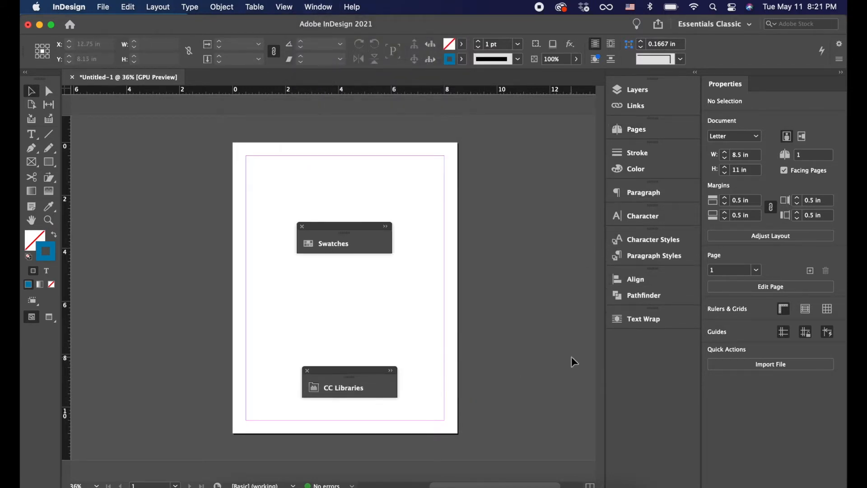
drag(647, 323, 438, 289)
- Choose the Essentials Classic workspace and dock the floating Text Wrap, Swatches and CC Libraries panels back in the panel column
click(329, 5)
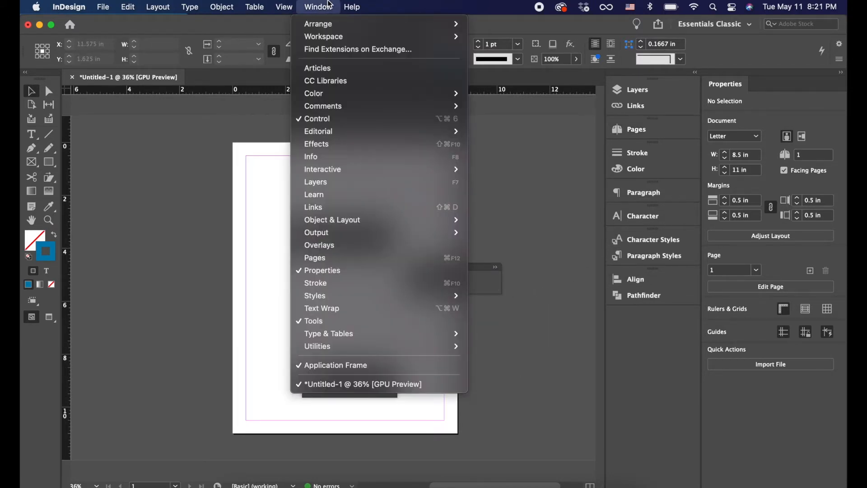
mouse_move(362, 36)
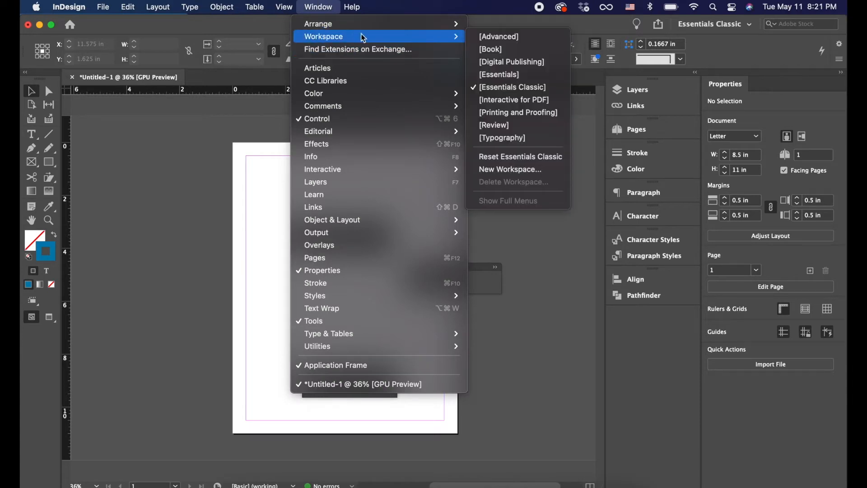
click(535, 87)
click(318, 7)
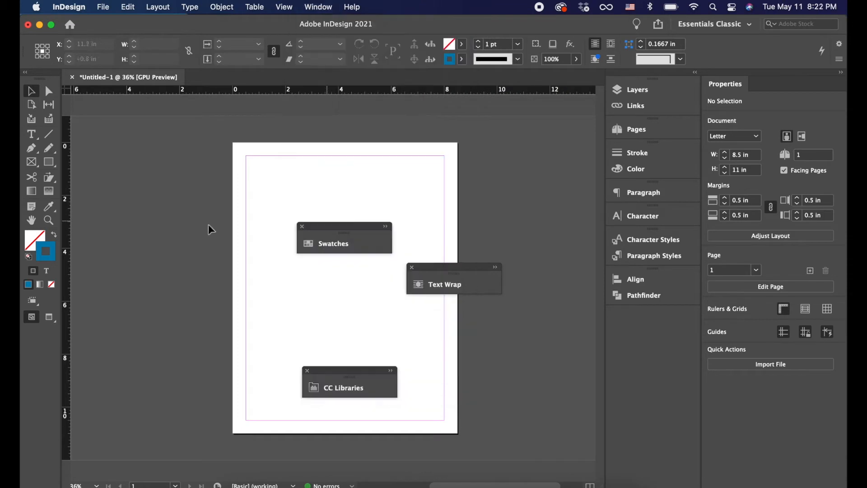
drag(442, 277, 639, 333)
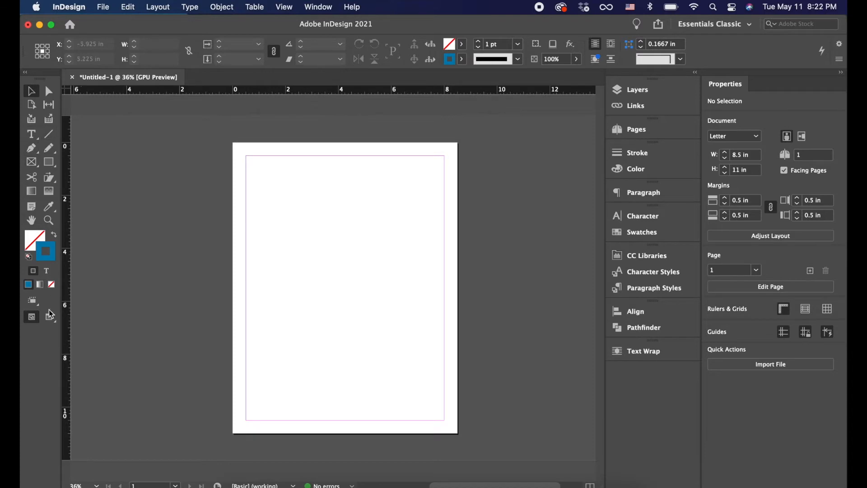
- Activate the Type tool and shift the application window slightly to the left
click(48, 134)
key(t)
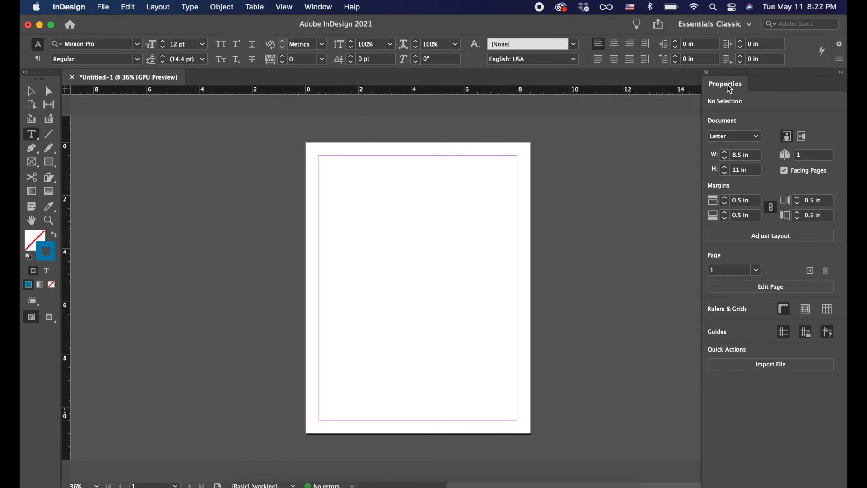
drag(592, 24, 572, 23)
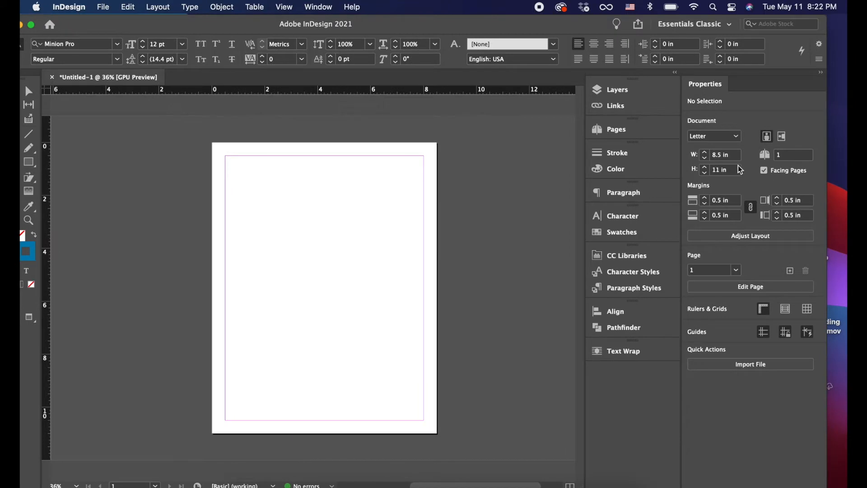
- Set the document width to 11 in
drag(732, 156, 679, 156)
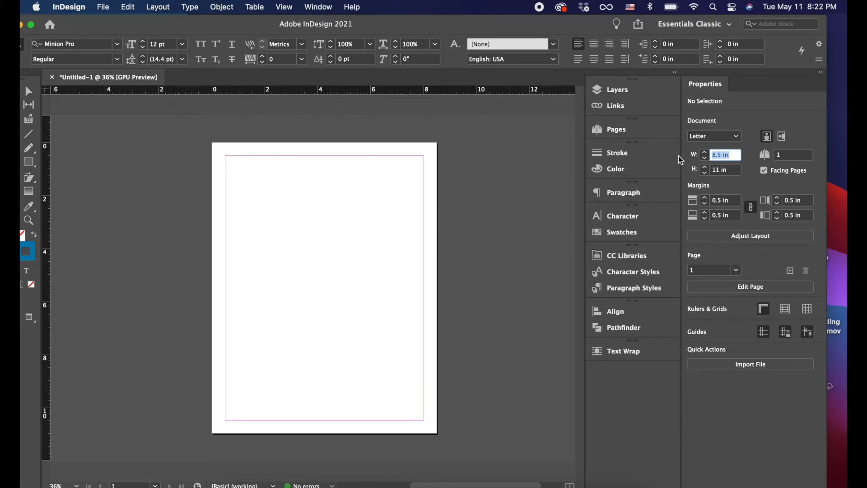
text(11)
key(Return)
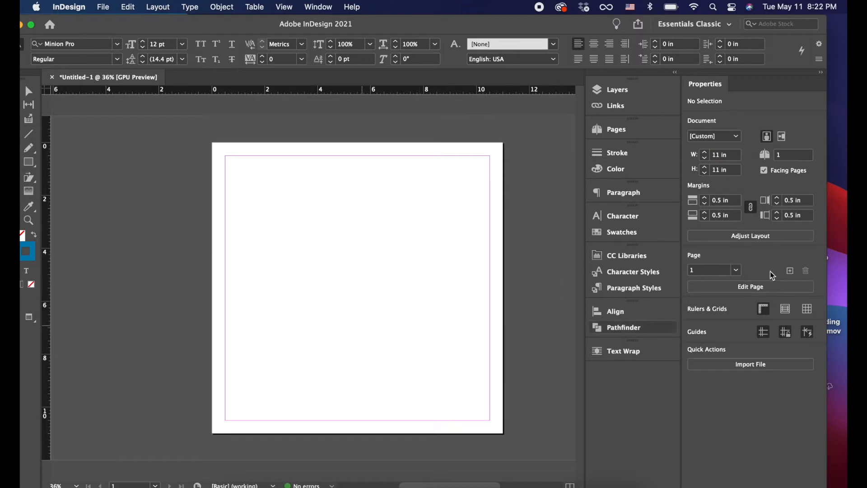
- Return the document width to 8.5 in
drag(722, 155, 686, 158)
text(8.5)
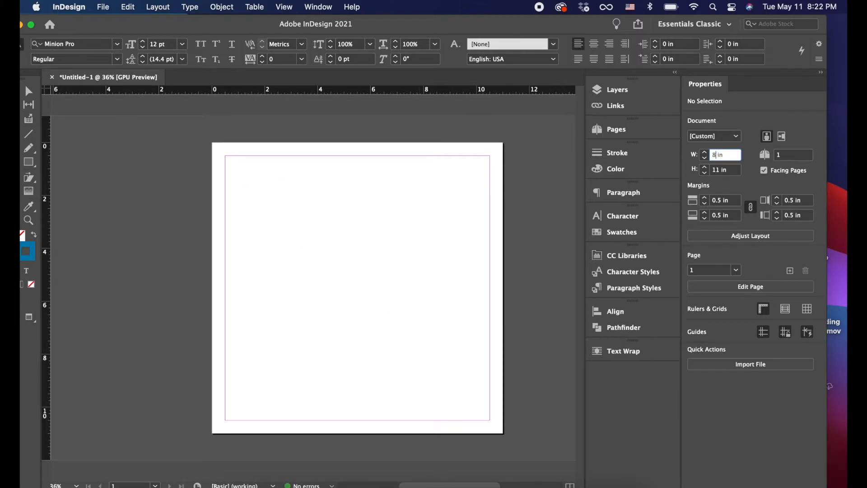
key(Return)
- Turn the document's Facing Pages option off and on again to compare both page setups
click(787, 155)
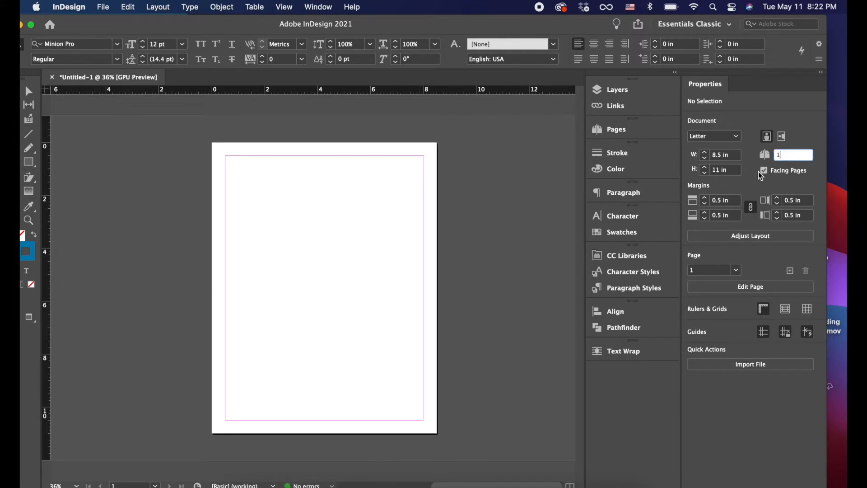
scroll(391, 238, down, 3)
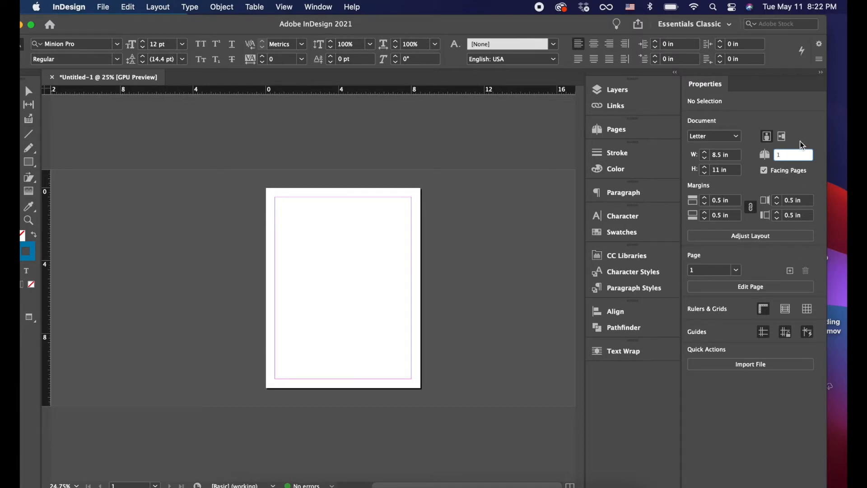
click(769, 172)
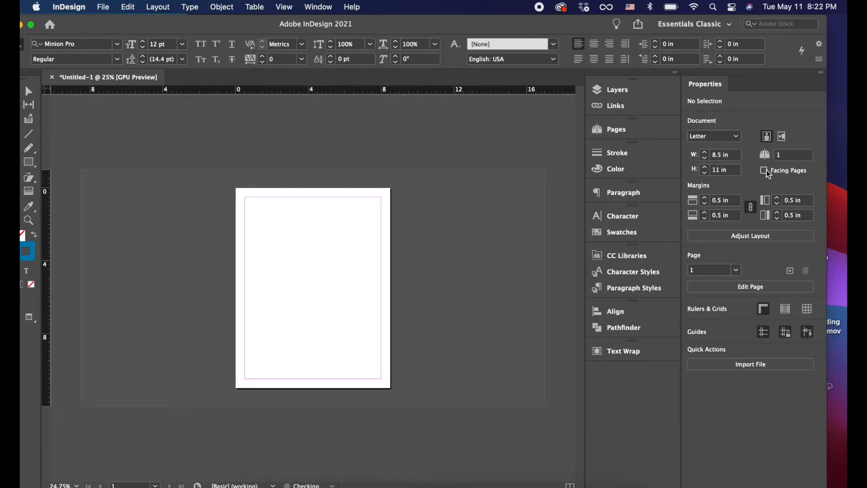
click(769, 172)
click(769, 172)
click(770, 171)
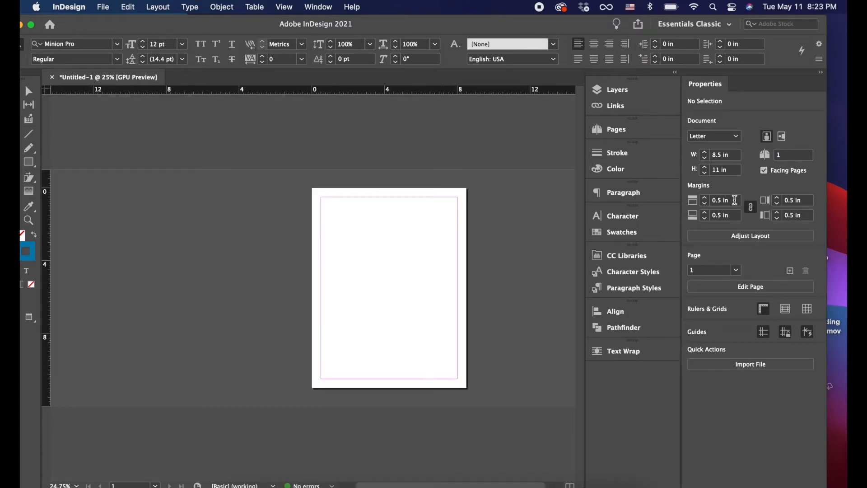
- Enlarge the view of the page and fit the shifted application window back to the full screen
scroll(480, 280, up, 5)
scroll(387, 348, down, 3)
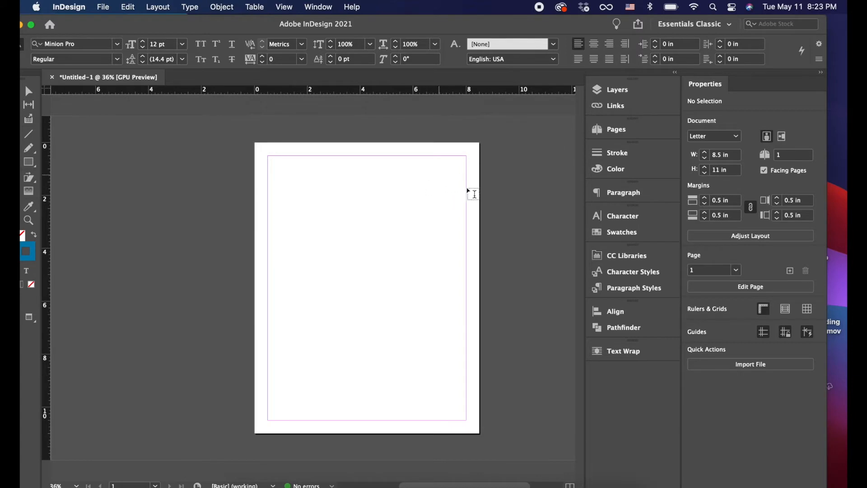
double_click(147, 23)
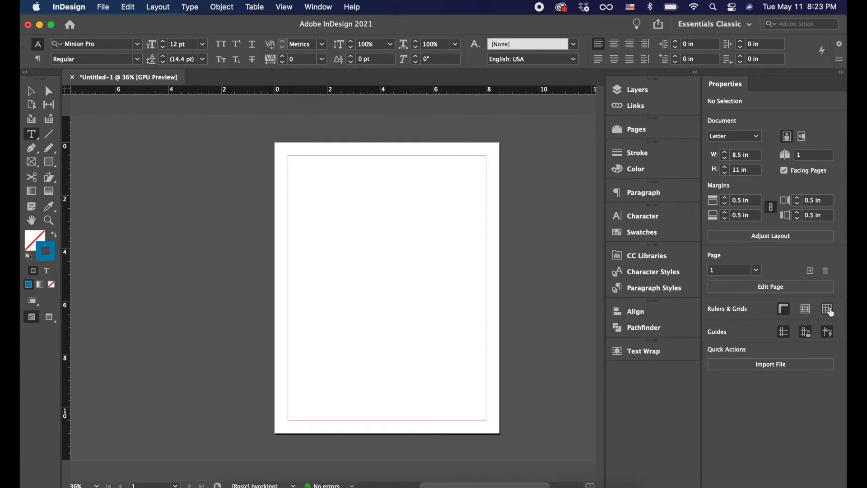
- Switch the document grid on and off, and hide and restore the rulers
click(828, 311)
click(826, 312)
click(790, 316)
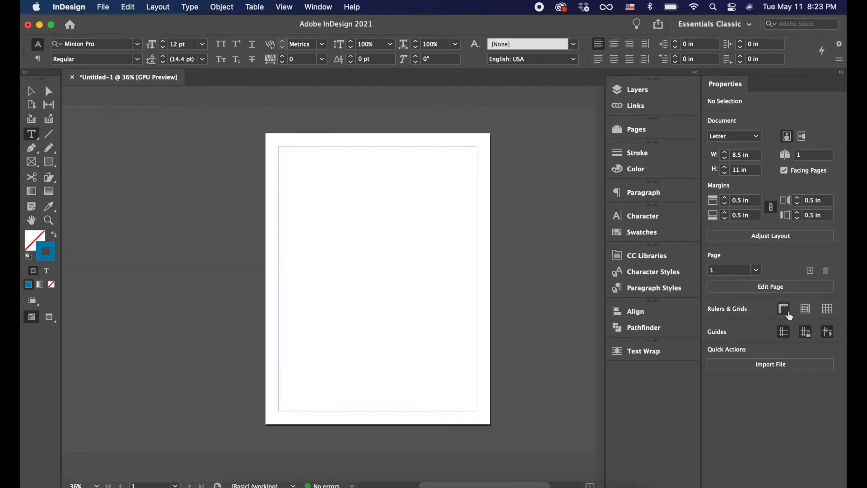
click(789, 316)
click(790, 316)
click(790, 316)
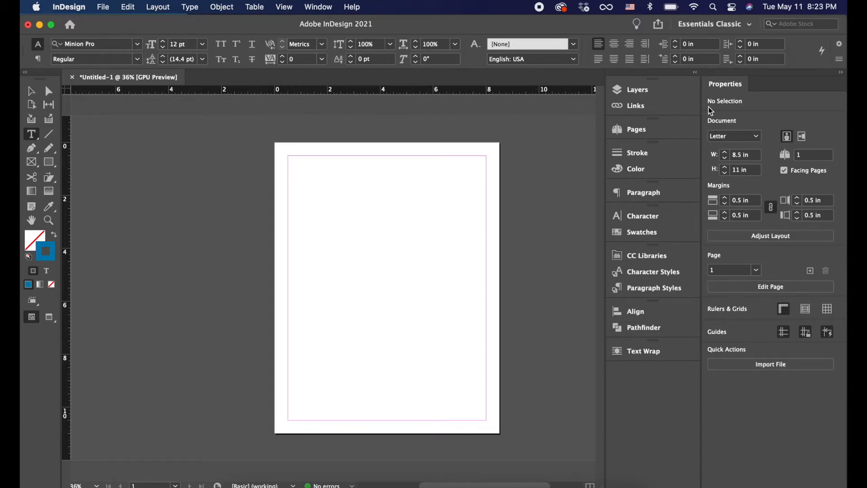
- Open the Pages panel, looking briefly at the Stroke panel and at the list of available panels
key(super+F12)
scroll(273, 275, right, 2)
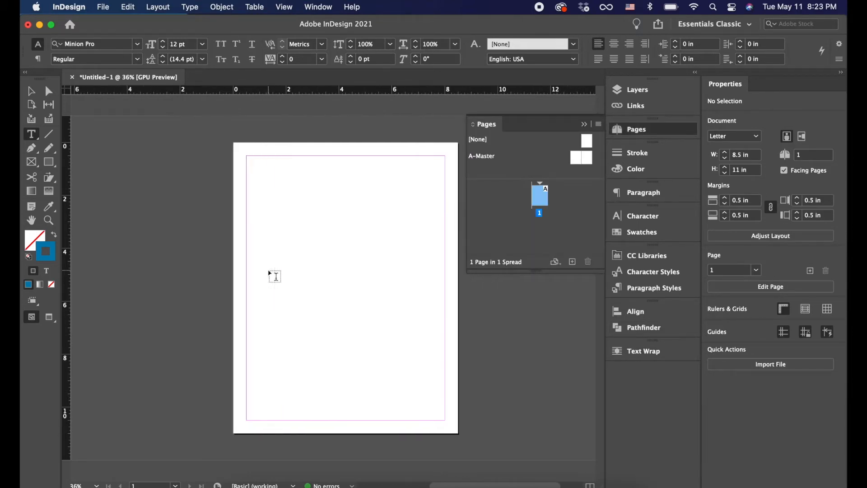
click(641, 152)
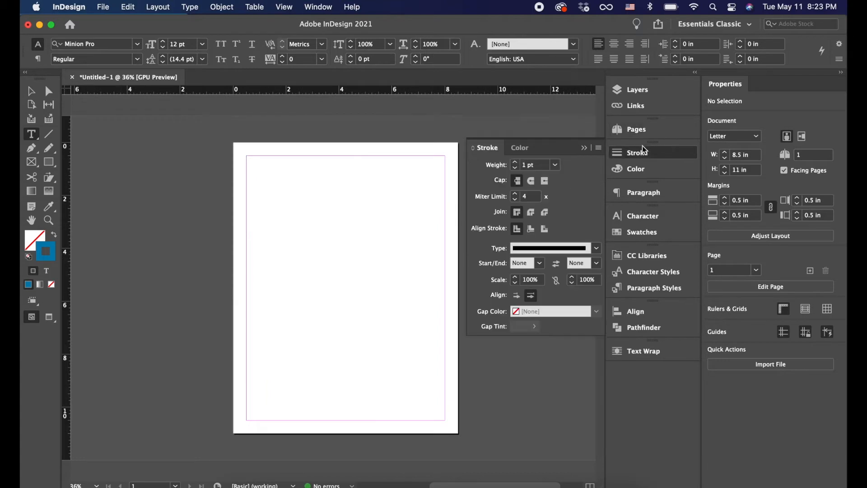
click(639, 131)
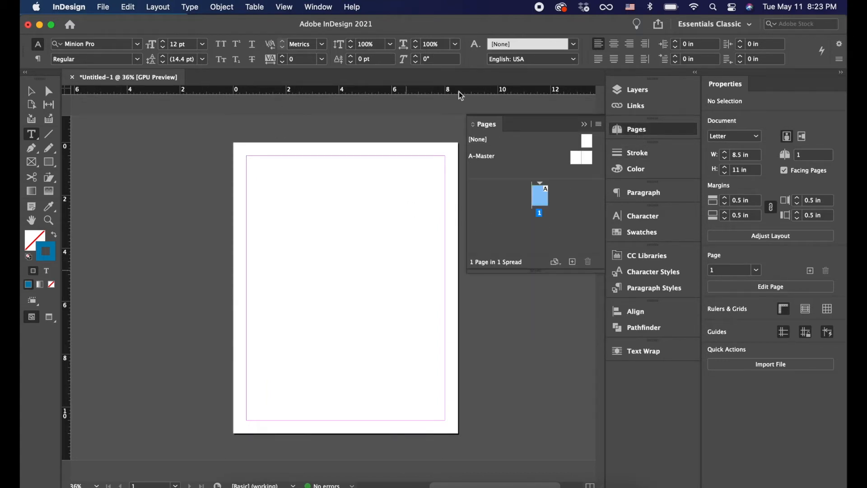
click(319, 7)
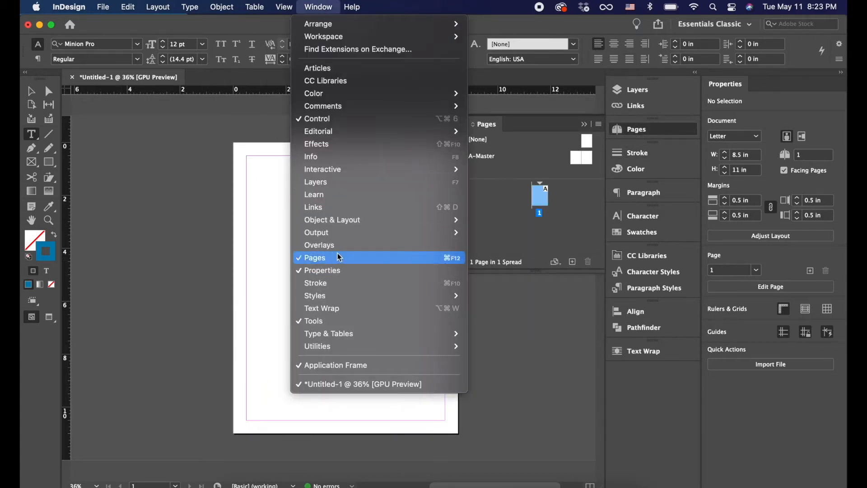
click(643, 125)
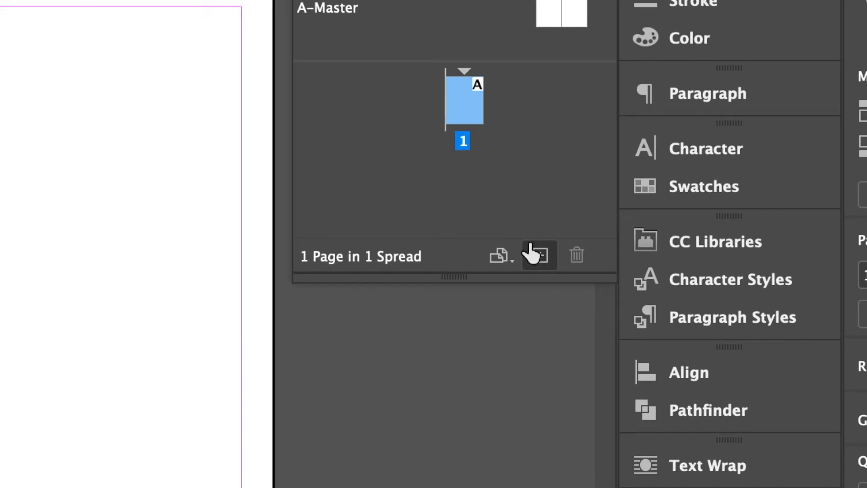
- Add eight new pages to the document after page 1
click(533, 254)
click(539, 255)
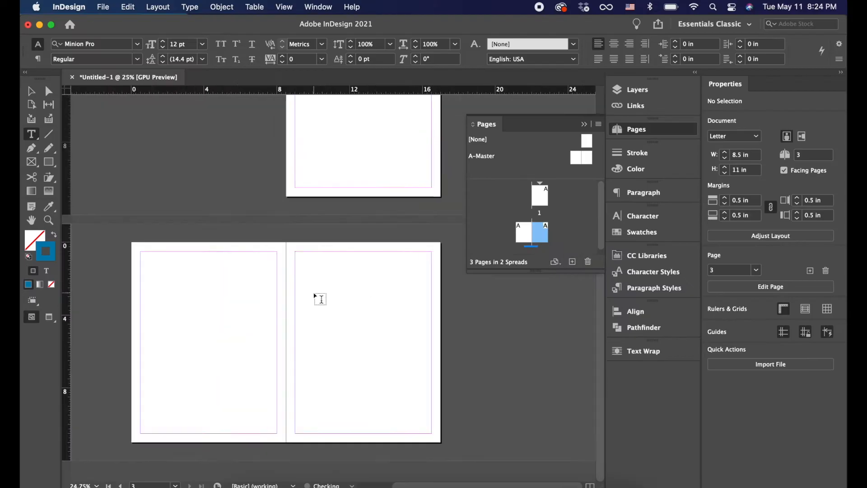
scroll(315, 296, down, 2)
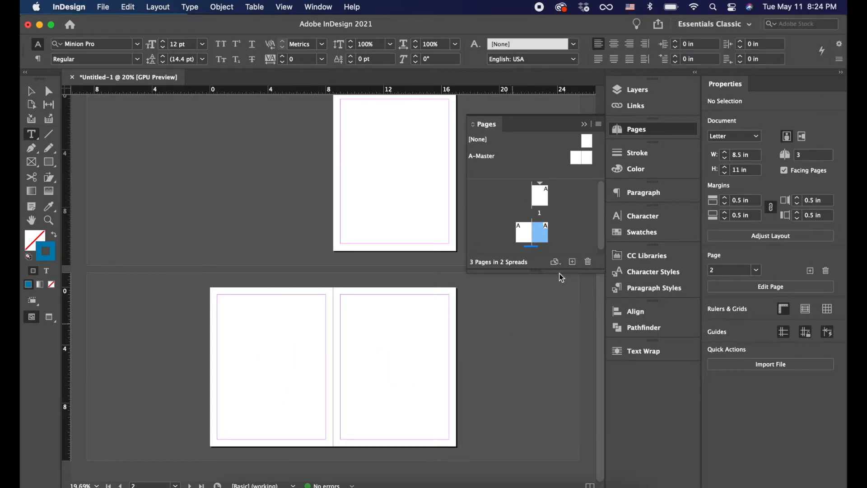
click(572, 262)
click(573, 262)
click(573, 262)
click(572, 262)
click(573, 262)
click(573, 262)
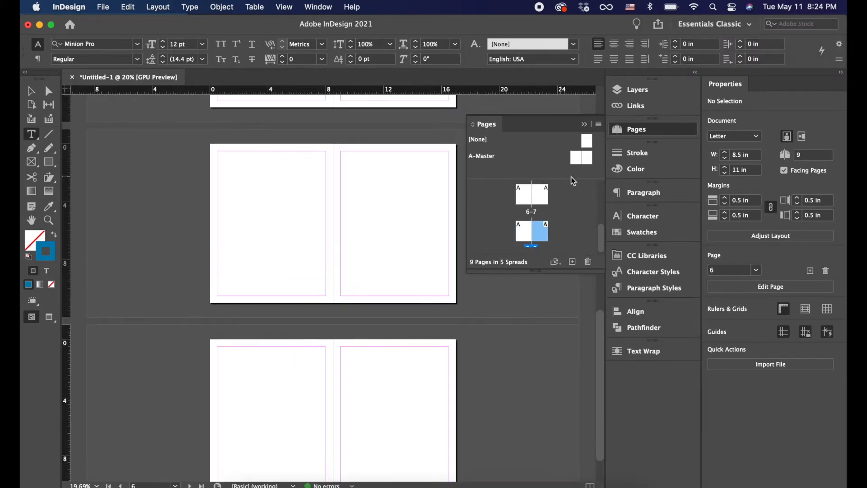
- Open the A-Master spread for editing
click(574, 161)
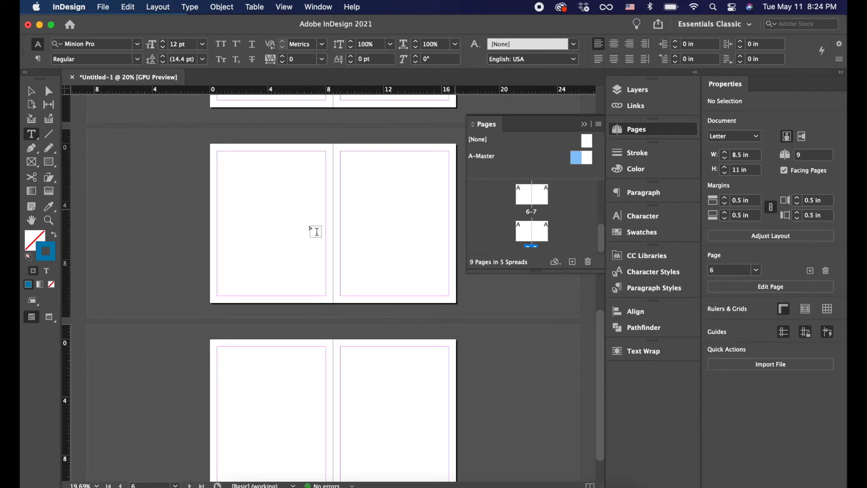
scroll(315, 231, up, 5)
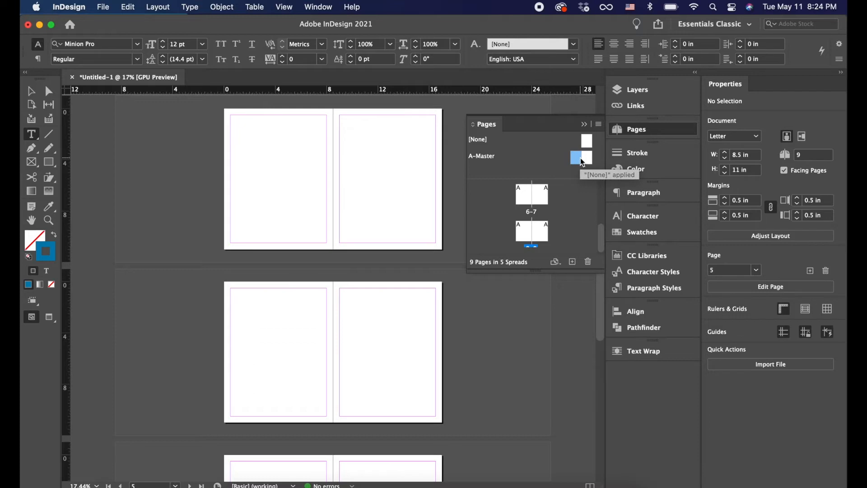
double_click(582, 161)
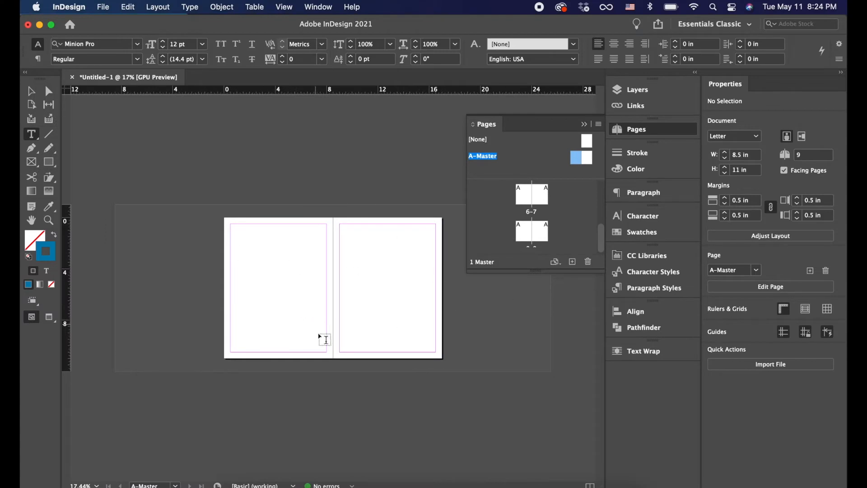
- Draw a rectangle about 7.49 × 0.83 in along the left master page's bottom margin and swap fill and stroke to fill it blue
scroll(319, 335, up, 3)
key(m)
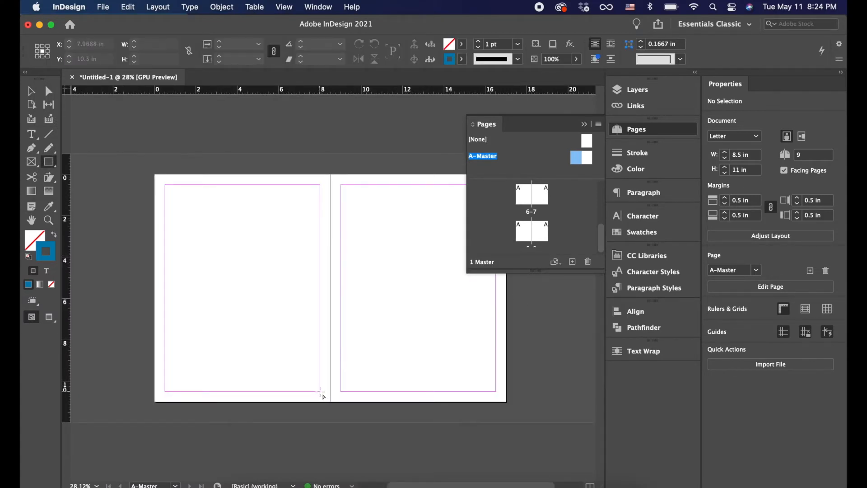
key(t)
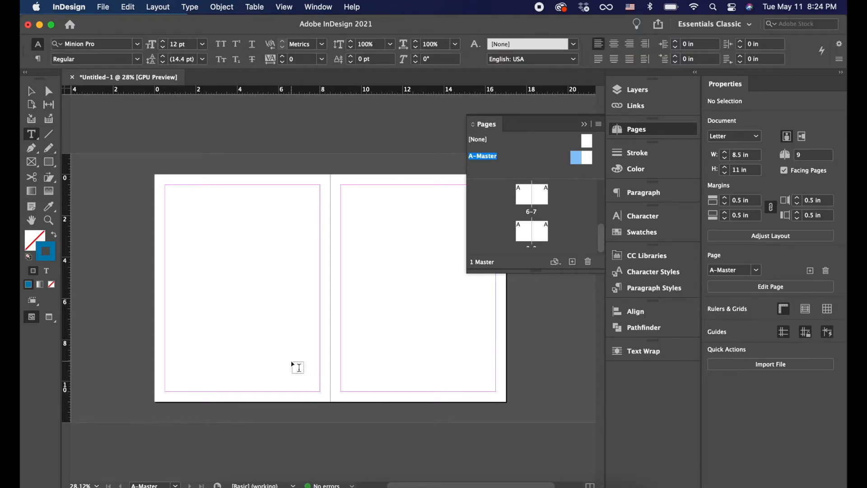
key(m)
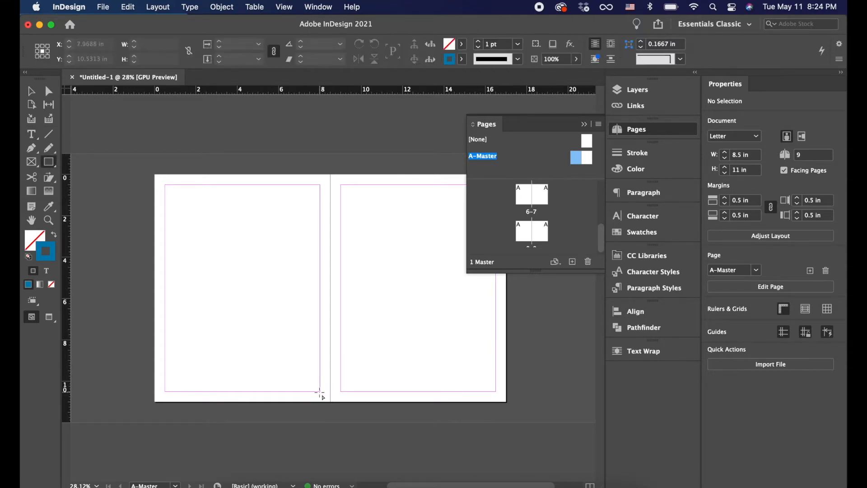
mouse_move(320, 391)
mouse_down()
mouse_move(258, 350)
mouse_move(171, 364)
mouse_move(166, 374)
mouse_up()
key(shift+x)
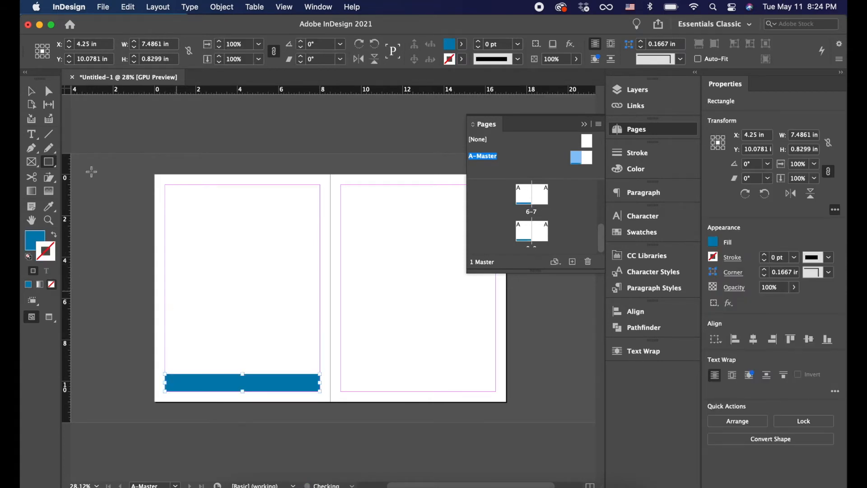
- Select and deselect the blue bar on the left A-Master page with the Selection tool to test that it is editable
click(32, 90)
click(253, 295)
click(282, 385)
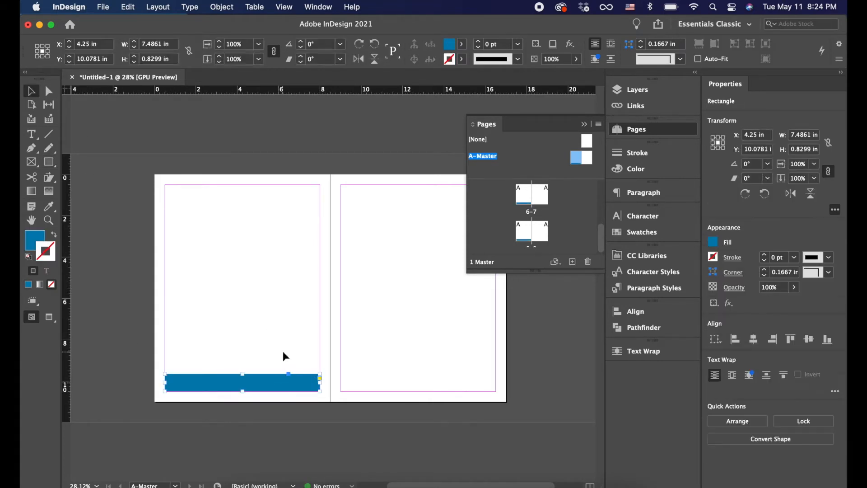
click(283, 353)
click(272, 386)
click(273, 348)
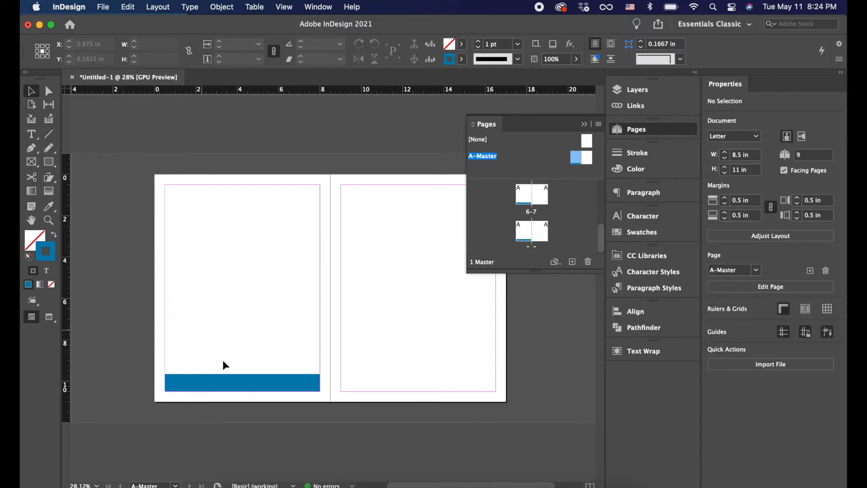
click(213, 380)
click(321, 312)
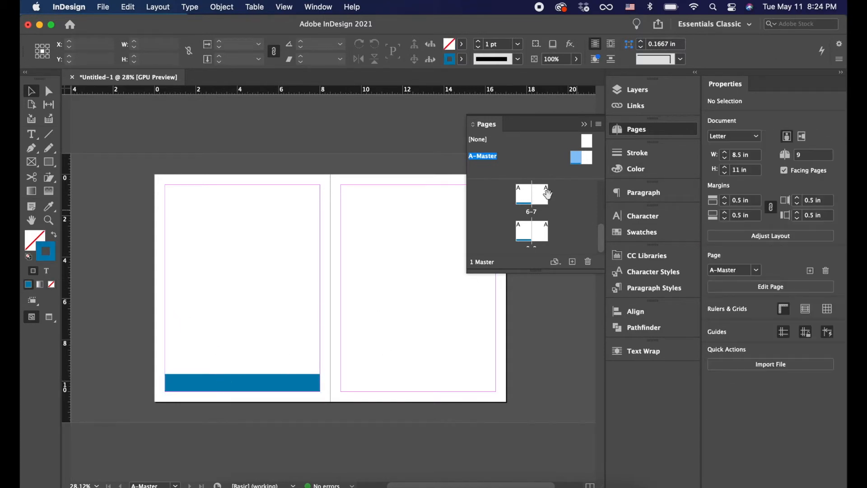
- Go to pages 6–7, examine the blue bar across the document spreads and try to select it on page 4
double_click(523, 198)
scroll(199, 277, down, 5)
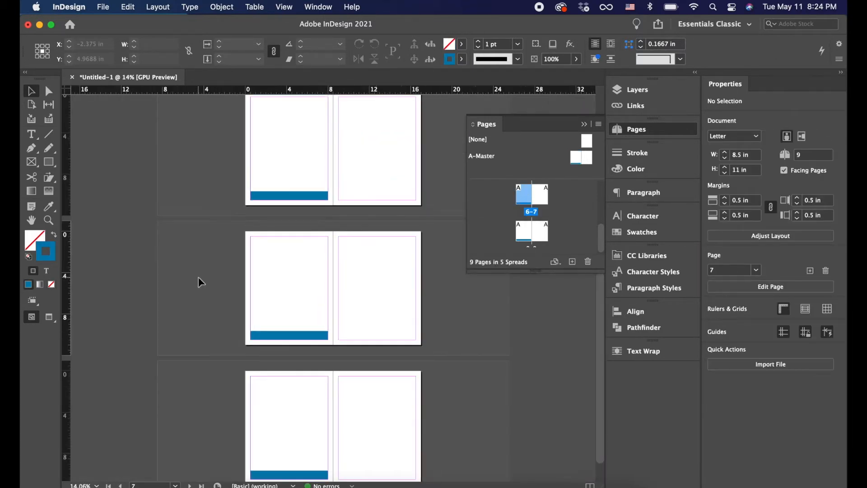
scroll(277, 189, up, 5)
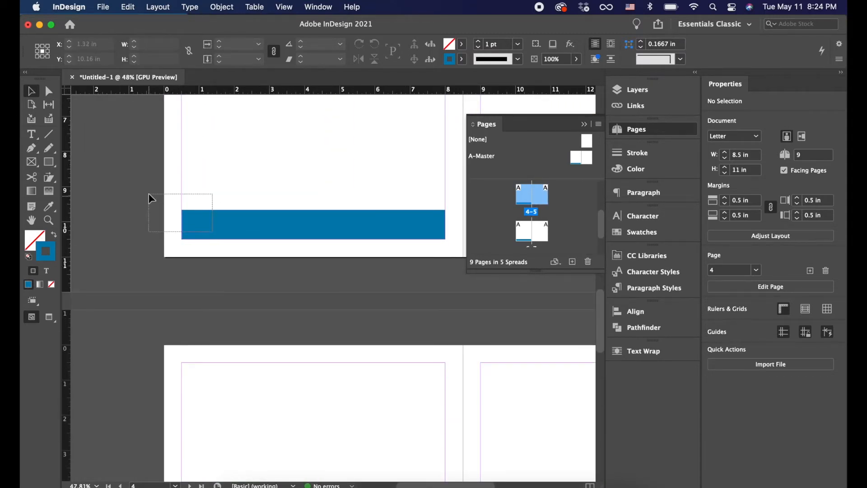
scroll(271, 262, down, 3)
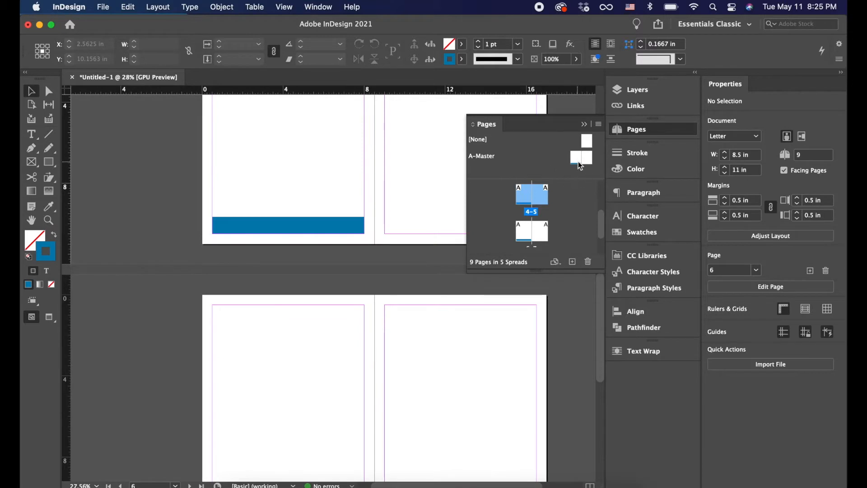
- Reopen the A-Master spread, move the blue bar up toward mid-page and check the change on pages 4–5
double_click(579, 159)
scroll(216, 356, down, 2)
drag(255, 350, 255, 275)
double_click(529, 195)
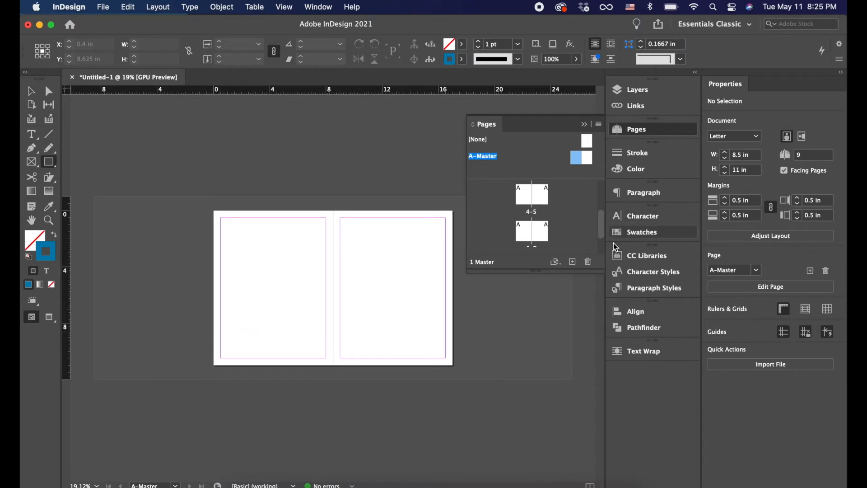
- Go from the cleared A-Master spread back to page 4 and examine the document spreads
double_click(520, 196)
key(super+minus)
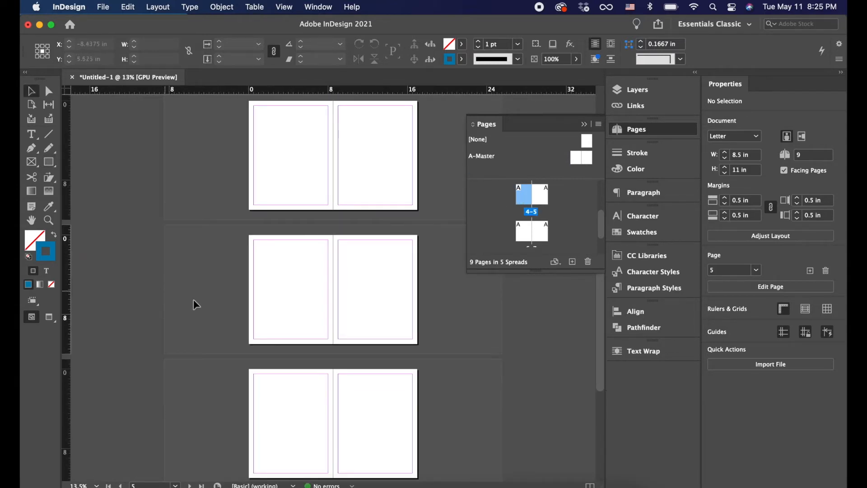
key(super+equal)
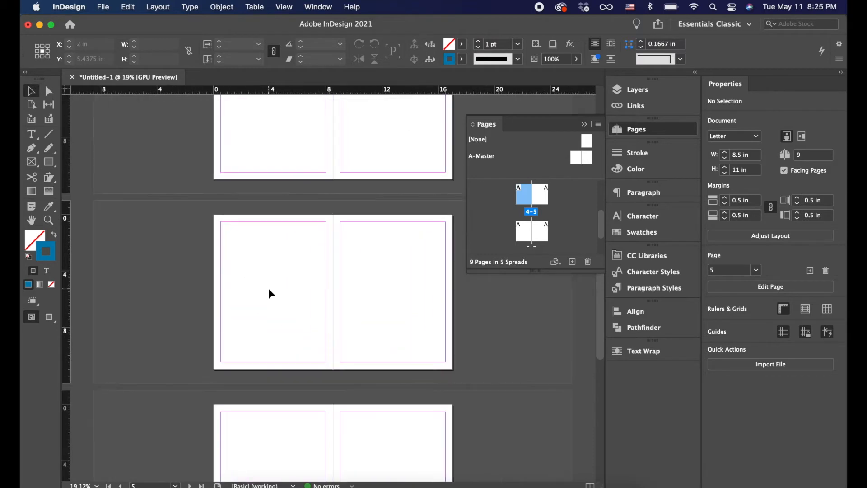
- Draw two blue-filled rectangles on page 2: a large one low on the page and a narrow upright one near its inner margin
scroll(269, 288, up, 3)
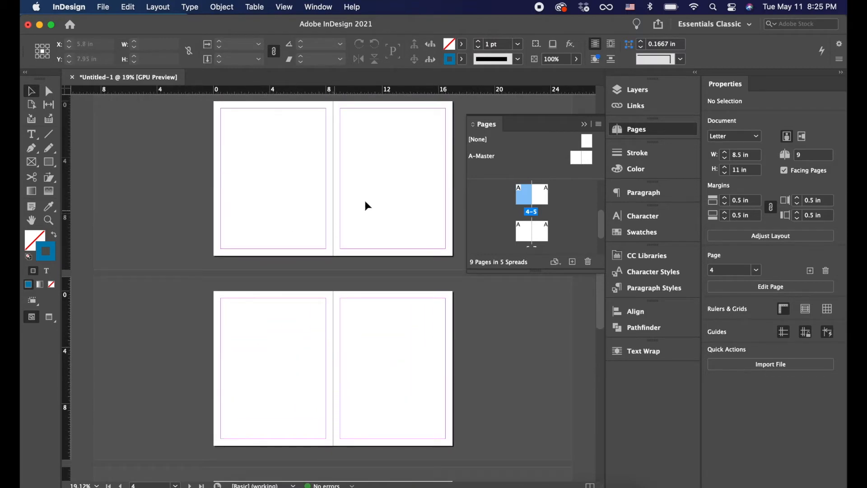
scroll(332, 205, up, 3)
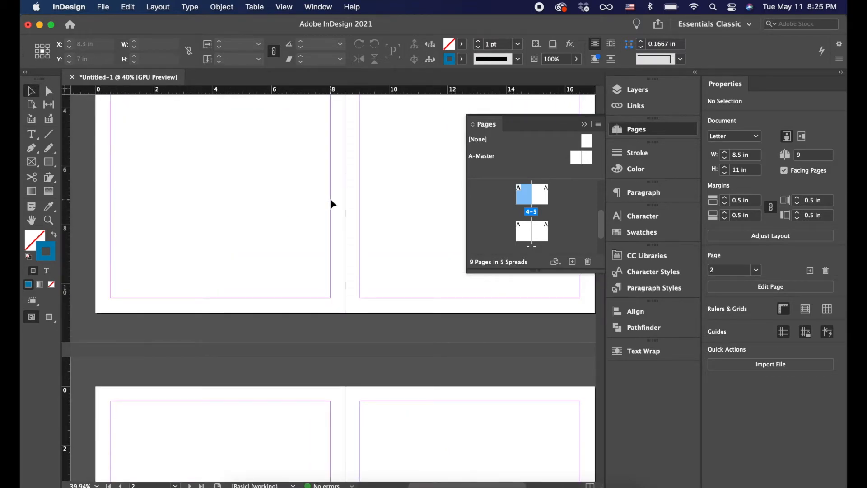
scroll(333, 205, up, 1)
scroll(333, 205, down, 2)
key(m)
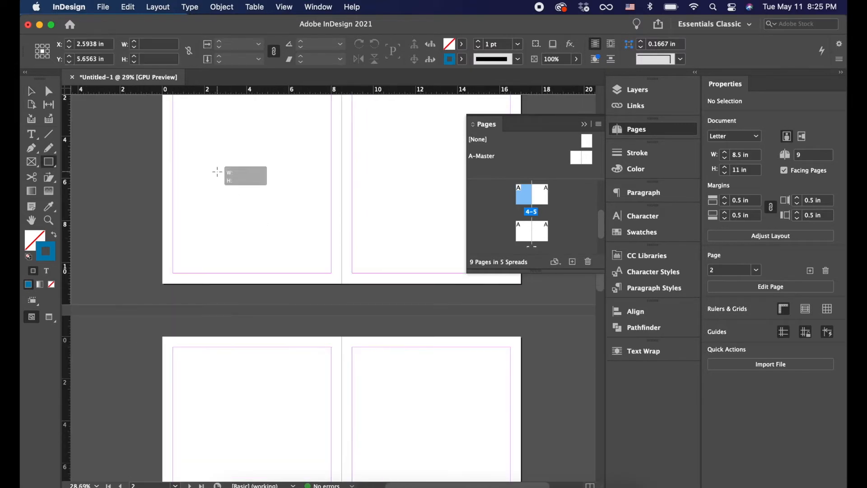
drag(217, 172, 290, 250)
key(shift+x)
mouse_move(303, 142)
mouse_down()
mouse_move(342, 232)
mouse_move(334, 221)
mouse_up()
key(v)
click(275, 128)
scroll(275, 128, up, 5)
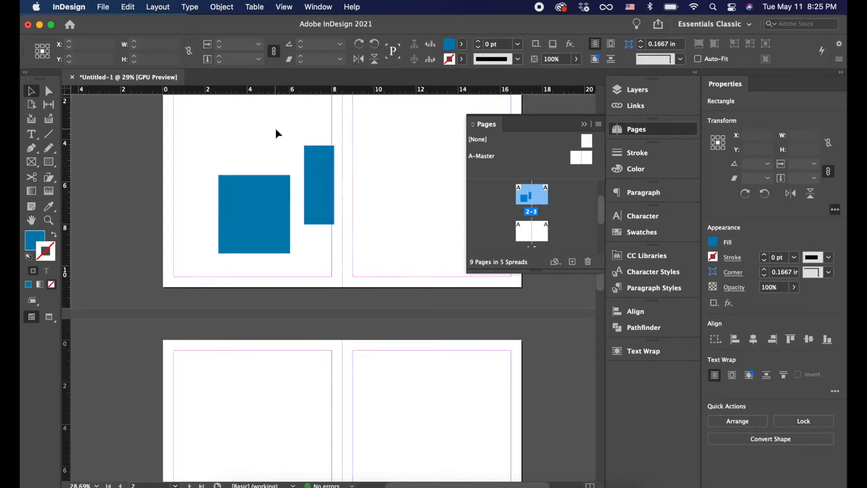
- Add a text frame about 4.81 × 2 in near the top of page 2 and fill it with the sample text "asdhasjkdhaskldnlas"
key(t)
drag(217, 178, 319, 221)
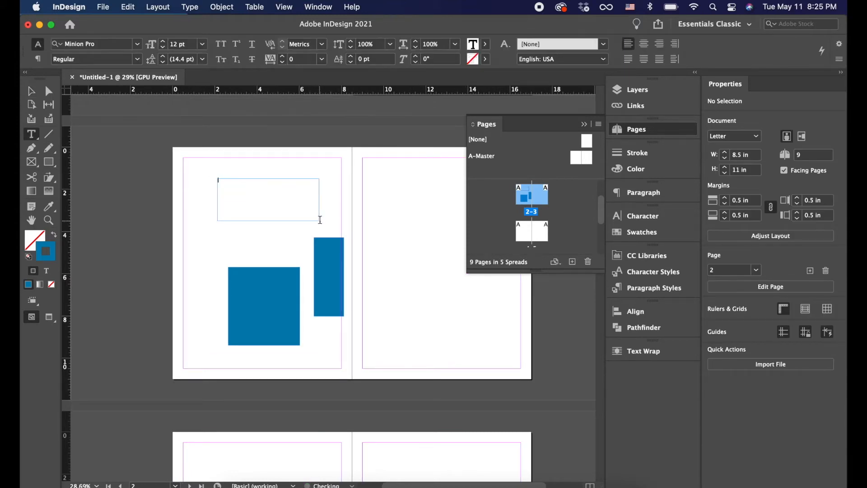
text(sdfhasjkfhaskldnks)
key(Escape)
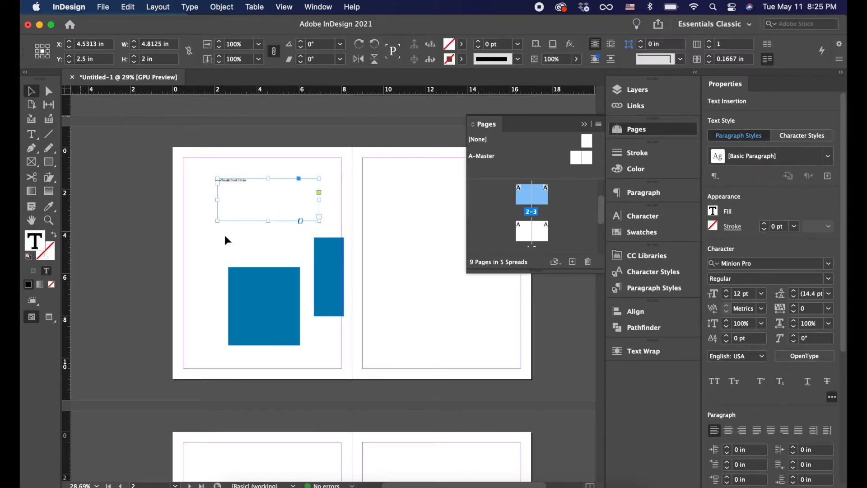
click(326, 178)
scroll(327, 173, up, 2)
scroll(326, 174, down, 2)
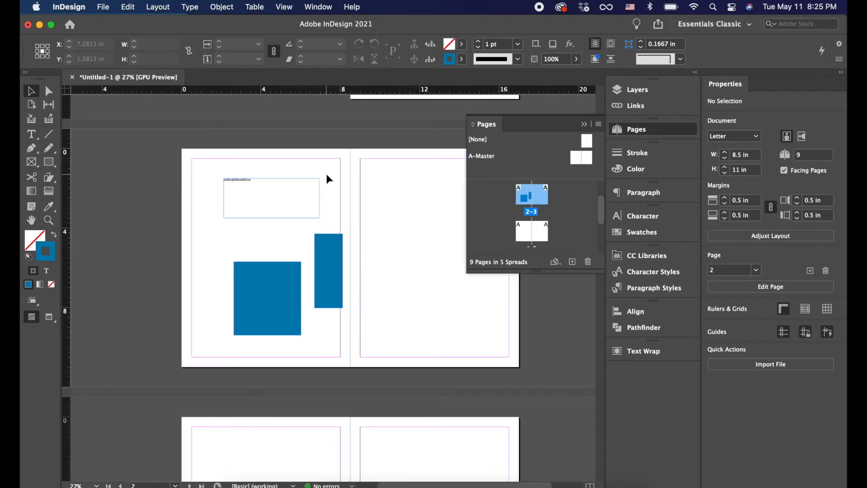
- Toggle the margins and guides off and on several times, leaving them shown
key(super+semicolon)
key(super+semicolon)
key(super+semicolon)
key(super+semicolon)
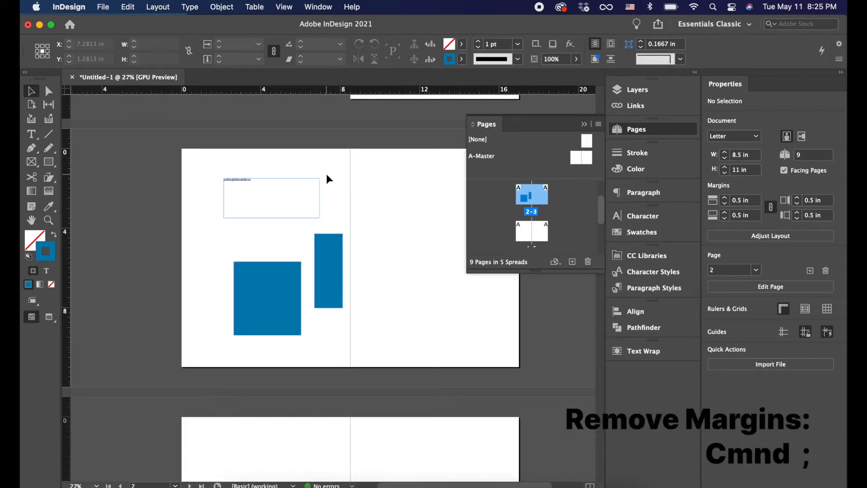
key(super+semicolon)
key(super+semicolon)
key(super+semicolon)
key(super+semicolon)
key(super+semicolon)
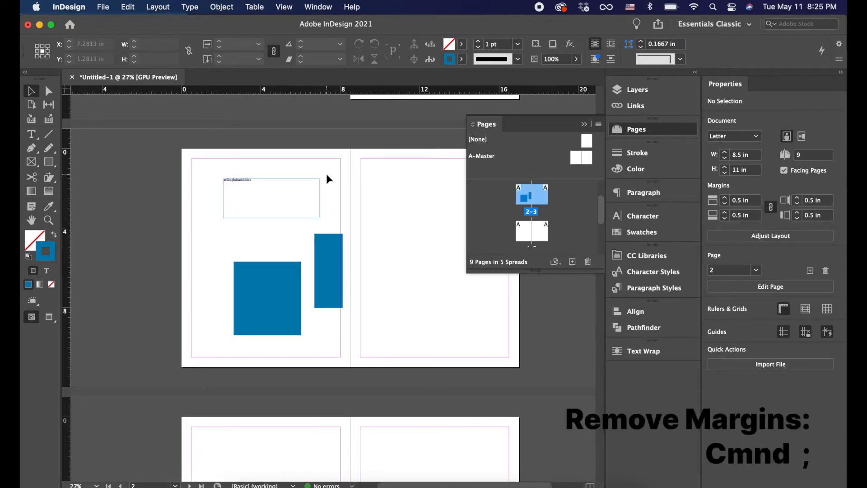
key(super+semicolon)
- Place three horizontal ruler guides on page 2 at about 3.94 in, 4.22 in and 1.64 in
drag(324, 93, 307, 227)
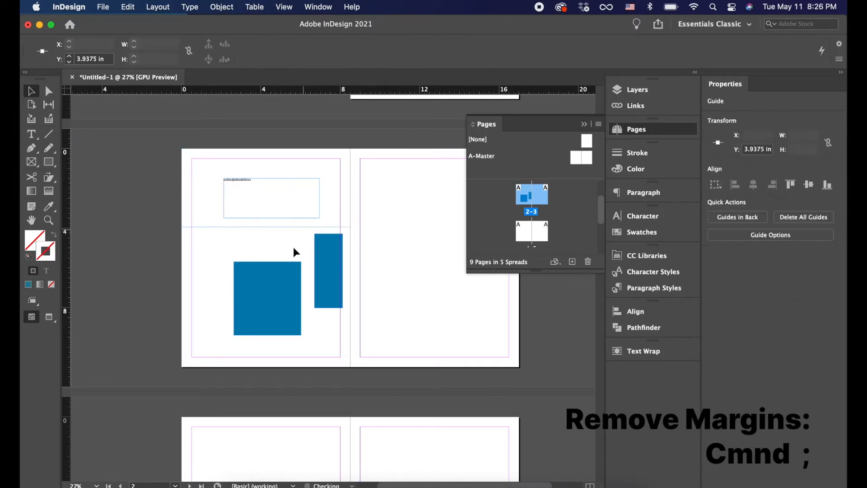
scroll(227, 220, up, 3)
drag(217, 92, 214, 252)
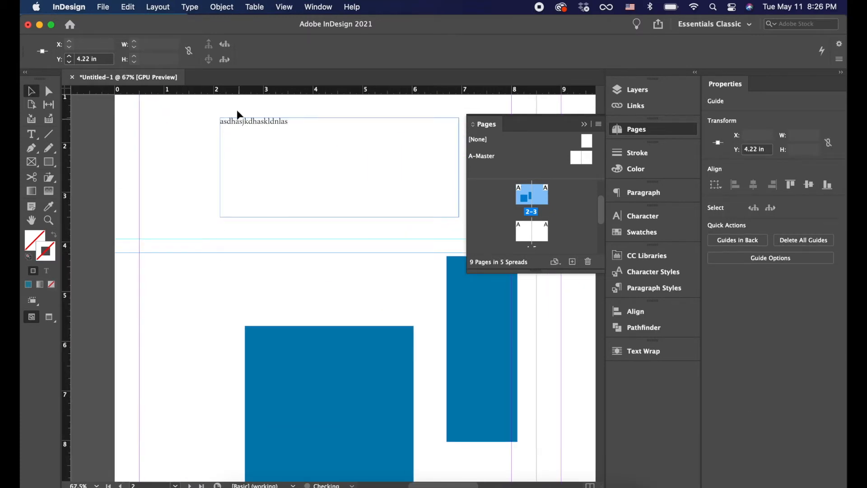
drag(240, 92, 300, 124)
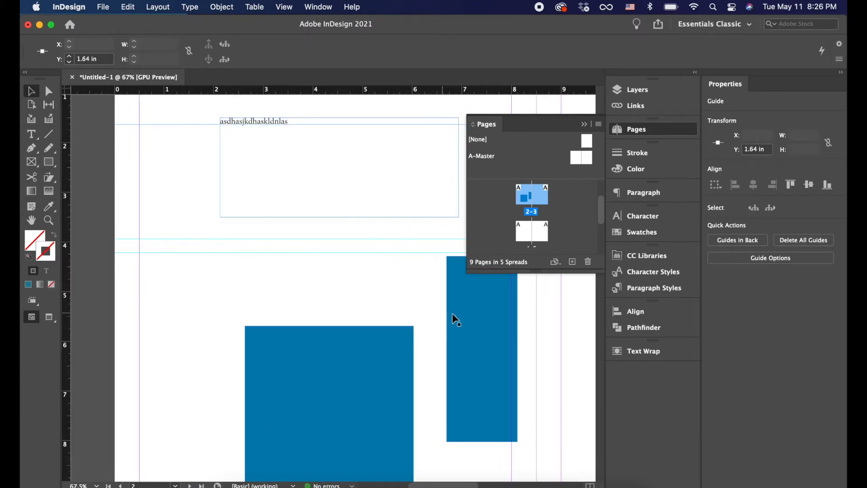
- Move the narrow blue rectangle so its top edge aligns with the guide under the sample text, and check the text against the guide
drag(451, 316, 323, 188)
click(284, 126)
scroll(278, 128, up, 5)
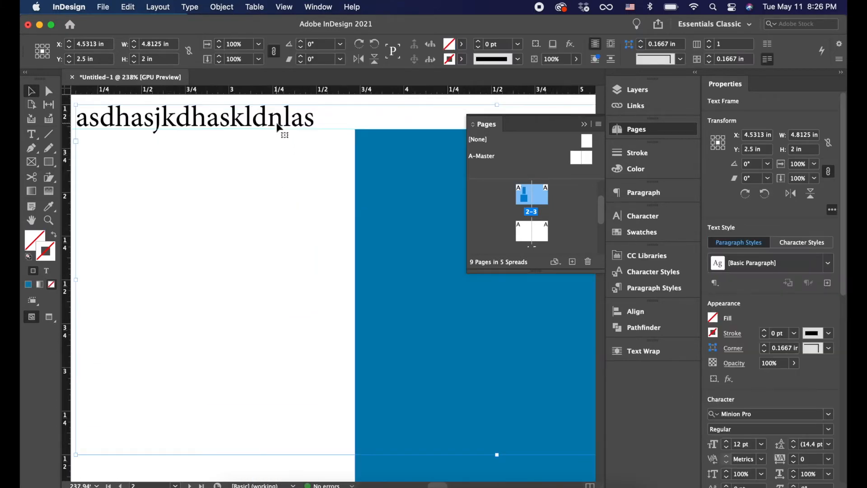
scroll(281, 139, down, 2)
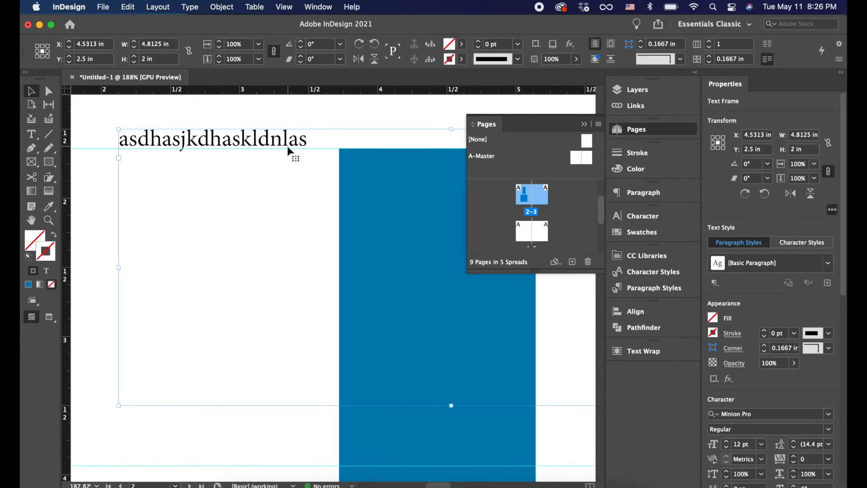
scroll(276, 251, down, 10)
click(263, 302)
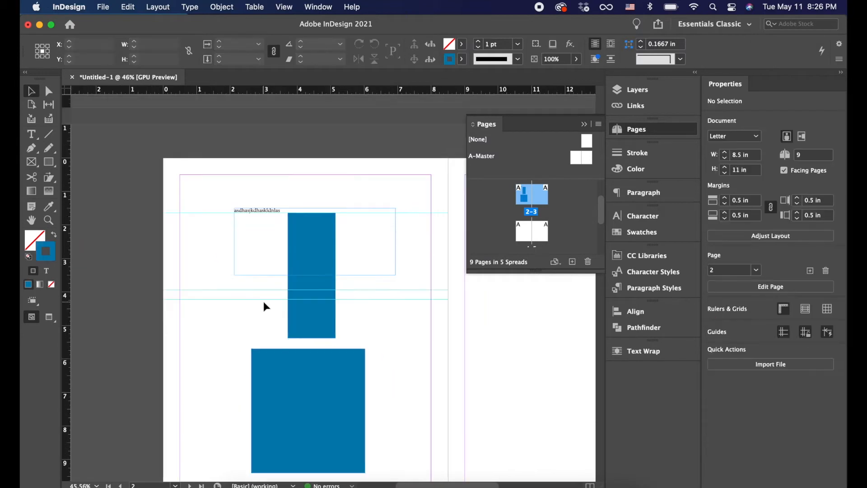
scroll(252, 294, down, 1)
scroll(252, 294, down, 5)
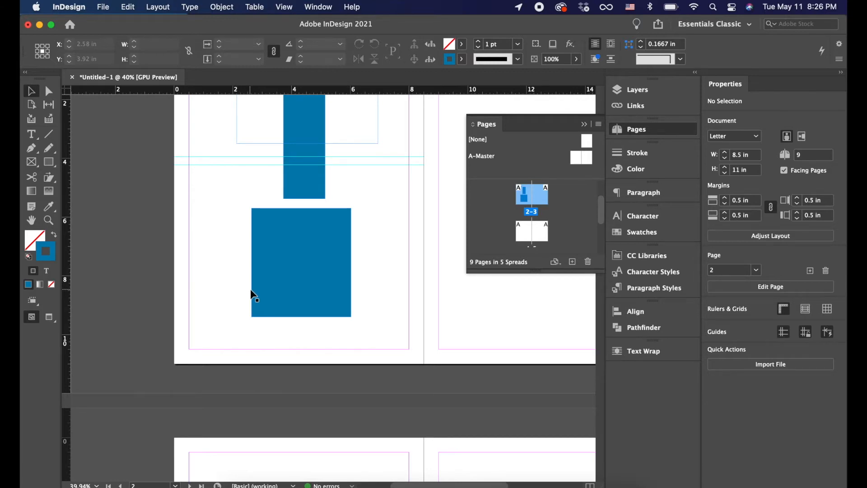
- Show the document grid and nudge the large blue rectangle so its upper-left corner sits on a grid intersection
key(super+apostrophe)
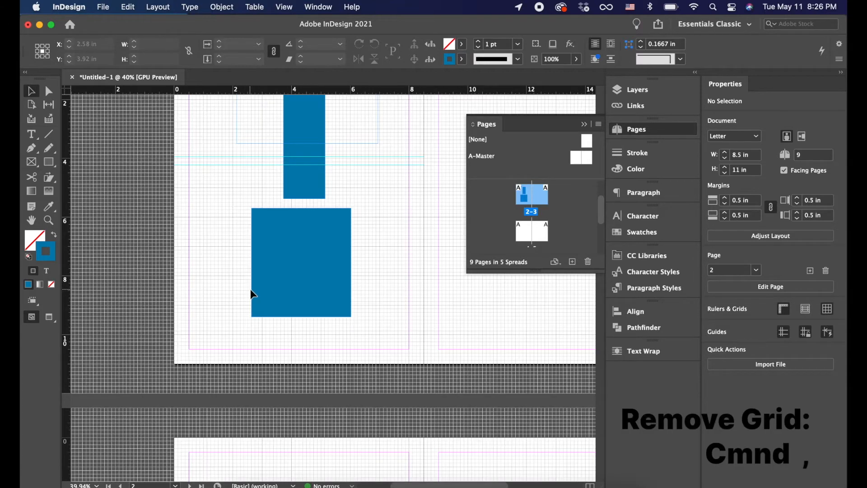
scroll(211, 240, up, 4)
scroll(177, 229, up, 5)
scroll(178, 229, down, 5)
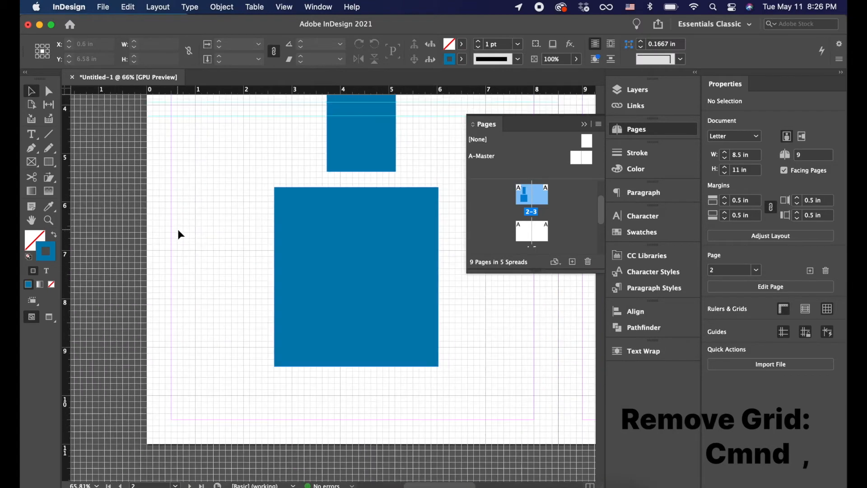
scroll(272, 162, up, 7)
drag(329, 287, 329, 279)
scroll(277, 198, up, 5)
click(277, 211)
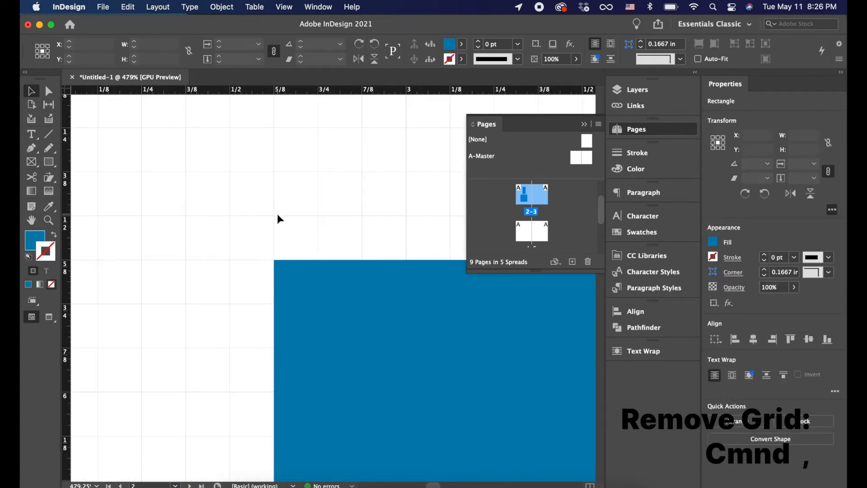
- Move the narrow blue rectangle so its bottom edge meets the top edge of the large rectangle
scroll(276, 211, down, 4)
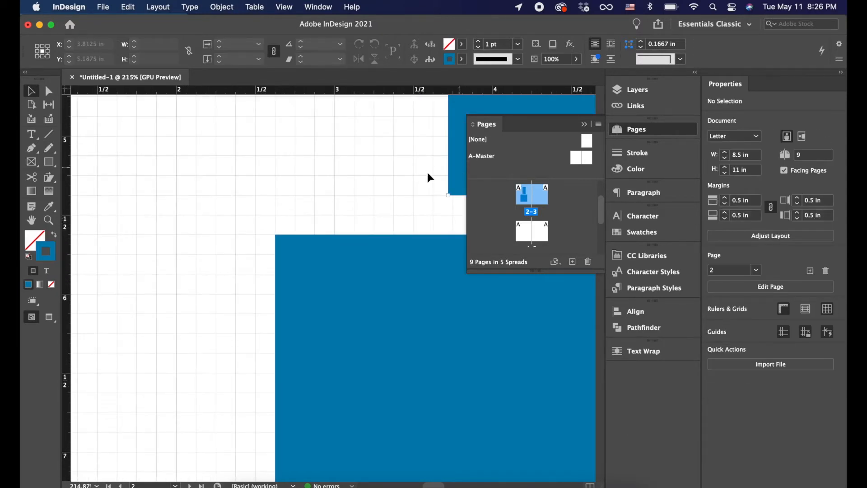
drag(430, 177, 325, 207)
click(267, 210)
scroll(267, 211, down, 5)
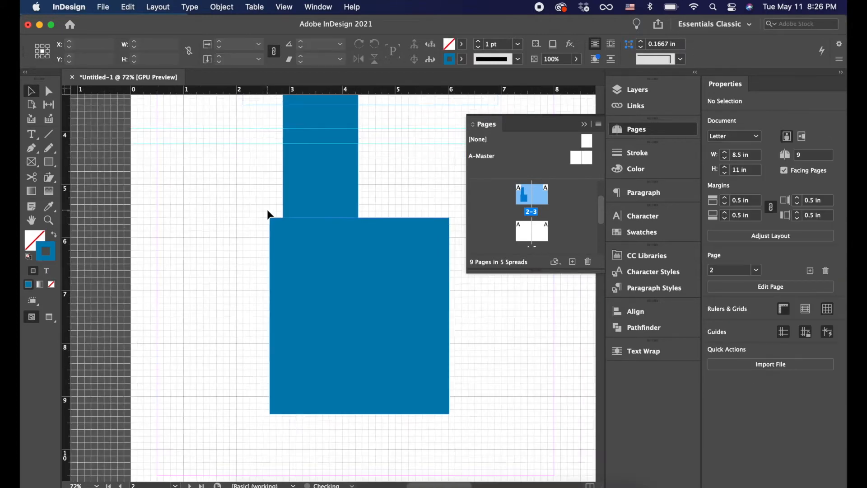
- Toggle the guides and the document grid repeatedly, leaving both hidden
key(super+semicolon)
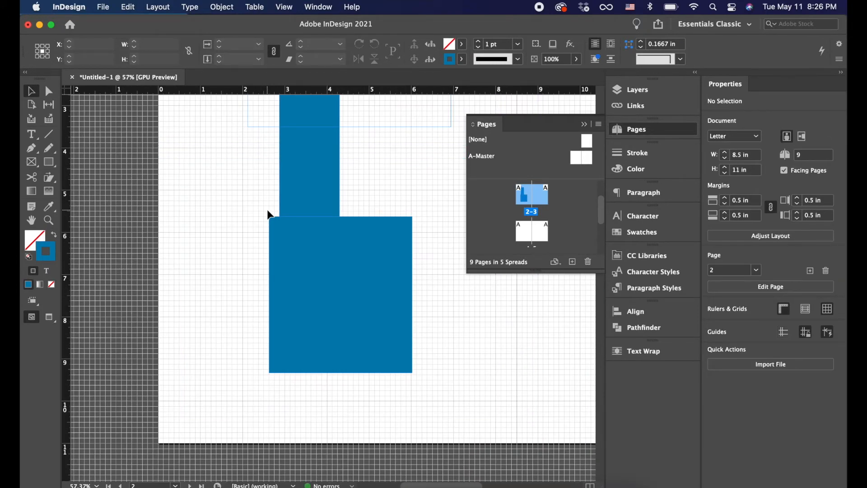
key(super+semicolon)
key(super+semicolon)
key(super+apostrophe)
key(super+apostrophe)
key(super+apostrophe)
key(super+apostrophe)
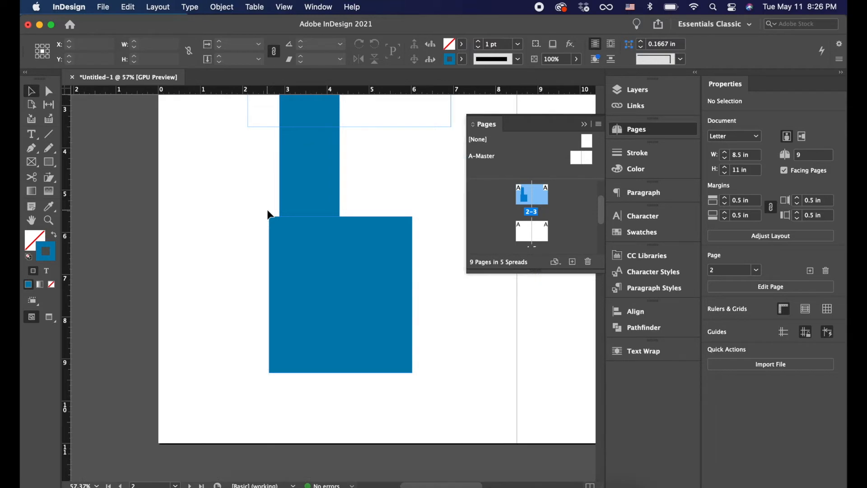
key(super+apostrophe)
key(super+apostrophe)
key(super+apostrophe)
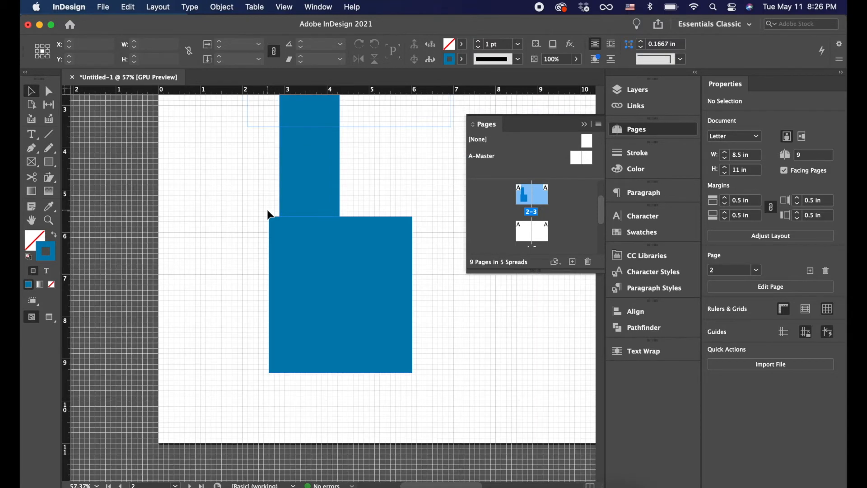
scroll(272, 267, down, 5)
scroll(249, 168, up, 3)
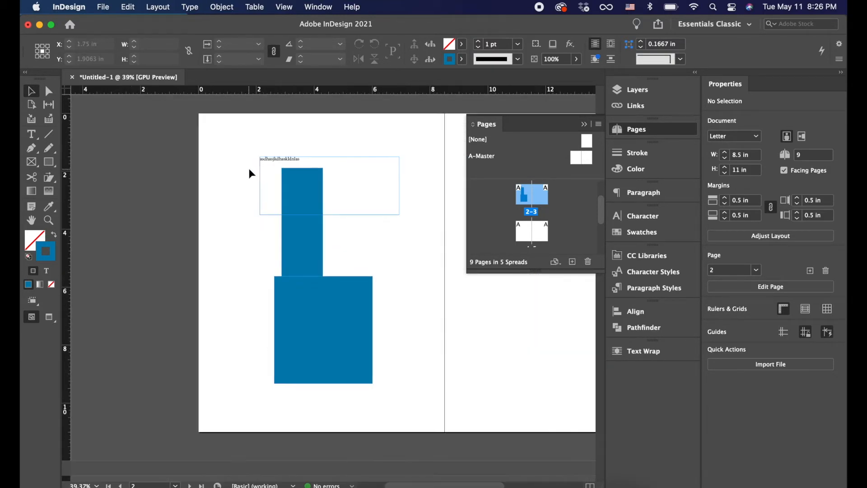
- Show the guides again and toggle between Preview and Normal screen modes
key(super+semicolon)
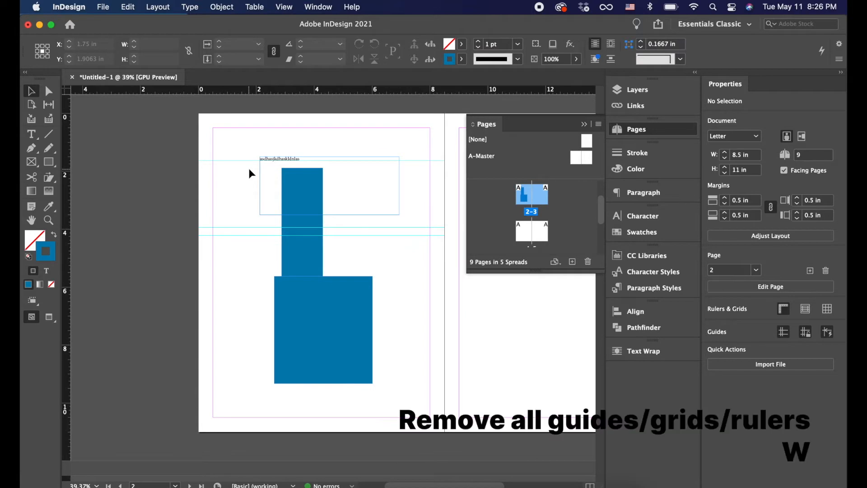
key(w)
key(w)
key(w)
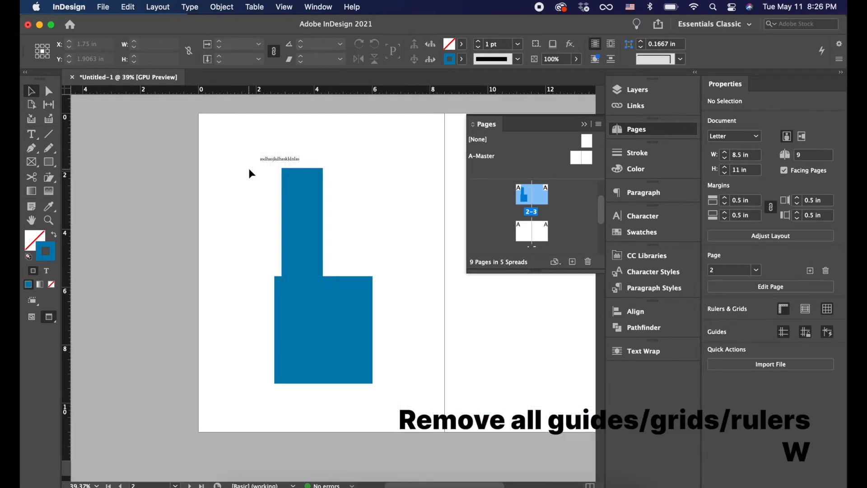
key(w)
- Switch to Preview mode and add the sample text "sadfdsfdsf" in a small frame beside the narrow rectangle on page 2
scroll(275, 163, up, 1)
scroll(271, 158, up, 6)
click(271, 159)
key(w)
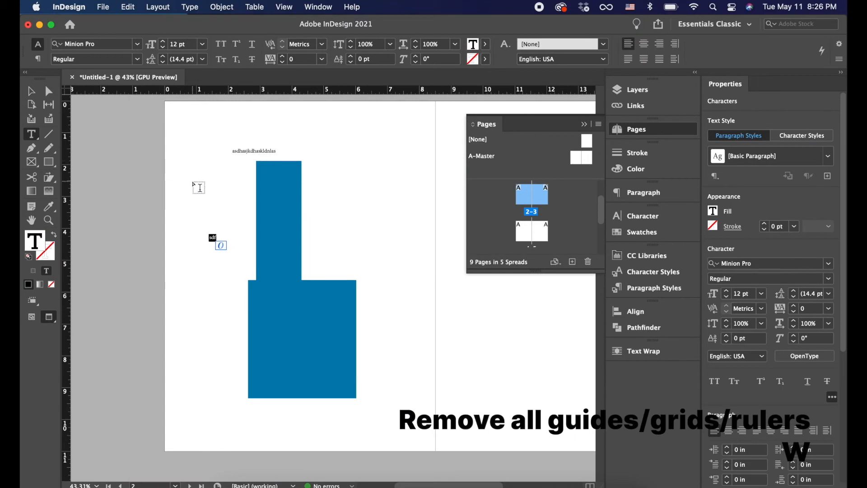
text(sadfdsfdsf)
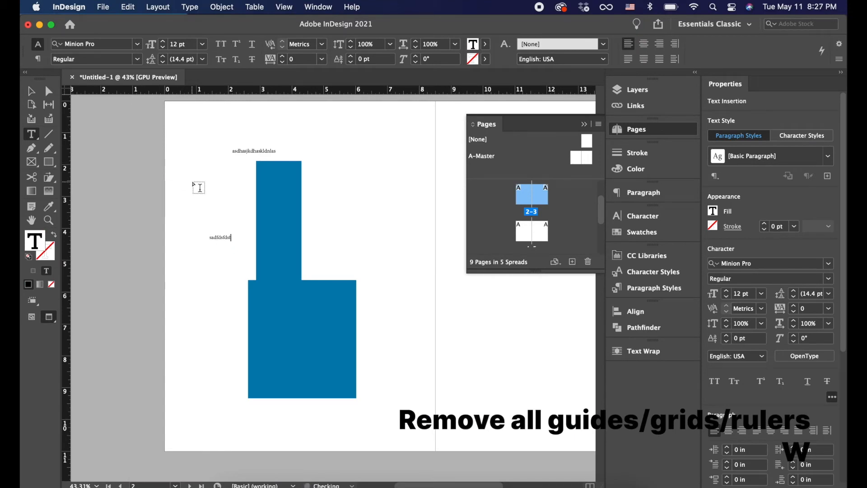
key(Escape)
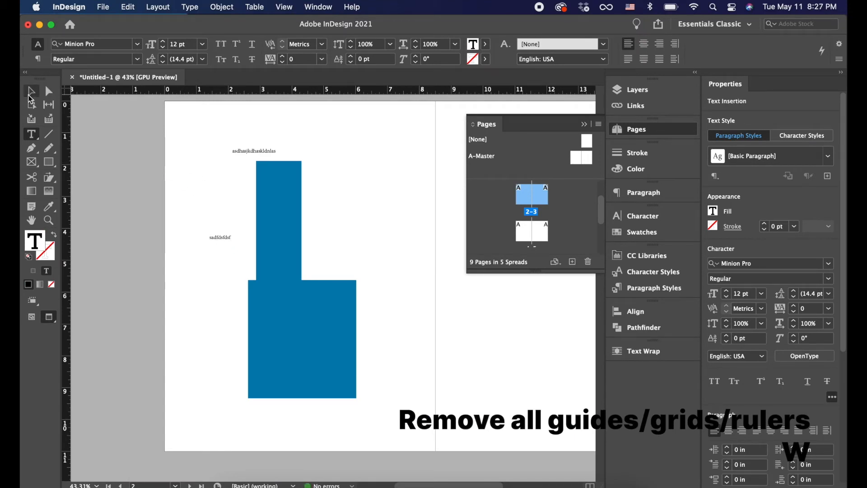
- Move the narrow blue rectangle to about X 6.02 in, Y 3.51 in and deselect it
drag(527, 348, 352, 247)
click(307, 306)
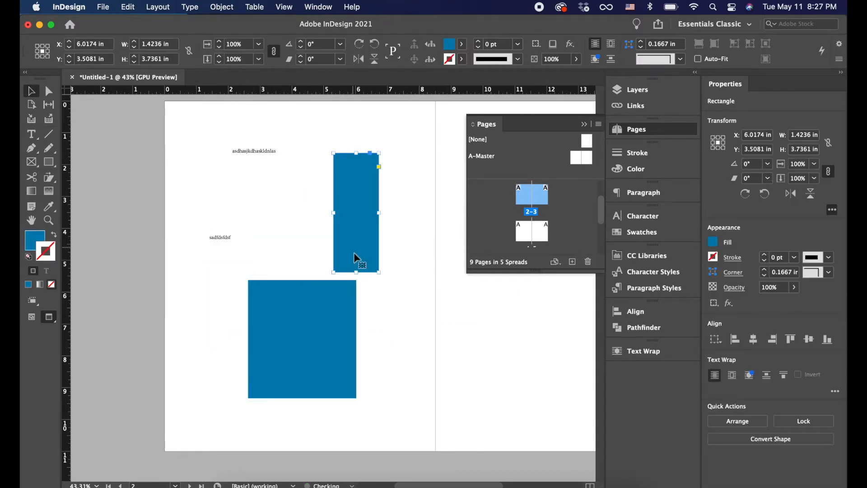
click(389, 318)
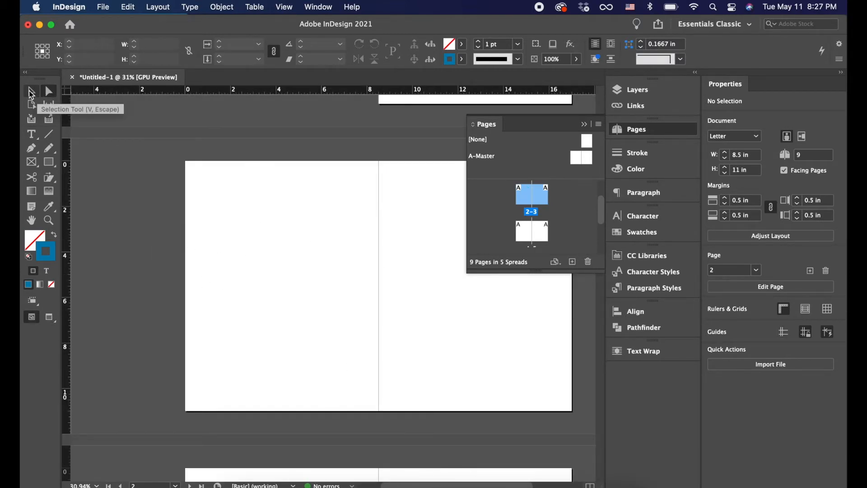
- Draw three unfilled blue-outlined rectangles on page 2, the first about 5.34 × 4.31 in and the lowest about 3.66 × 0.75 in
click(48, 92)
click(49, 163)
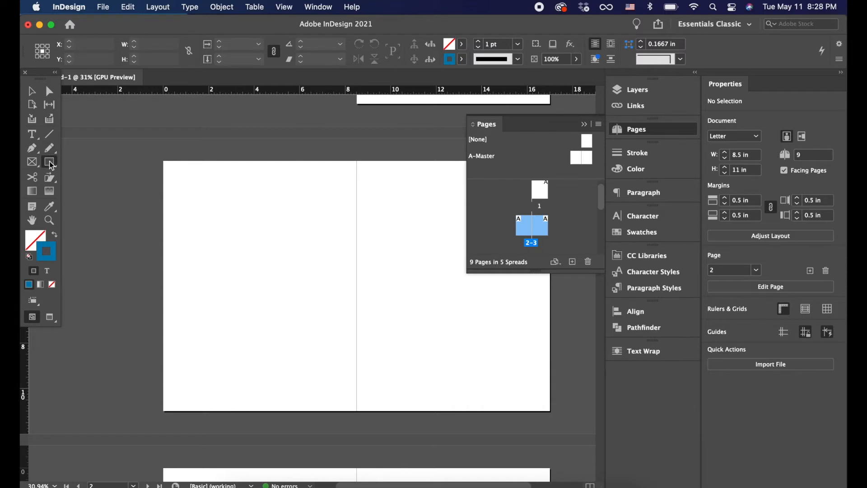
click(36, 133)
key(m)
mouse_move(199, 202)
mouse_down()
mouse_move(254, 304)
mouse_move(321, 300)
mouse_up()
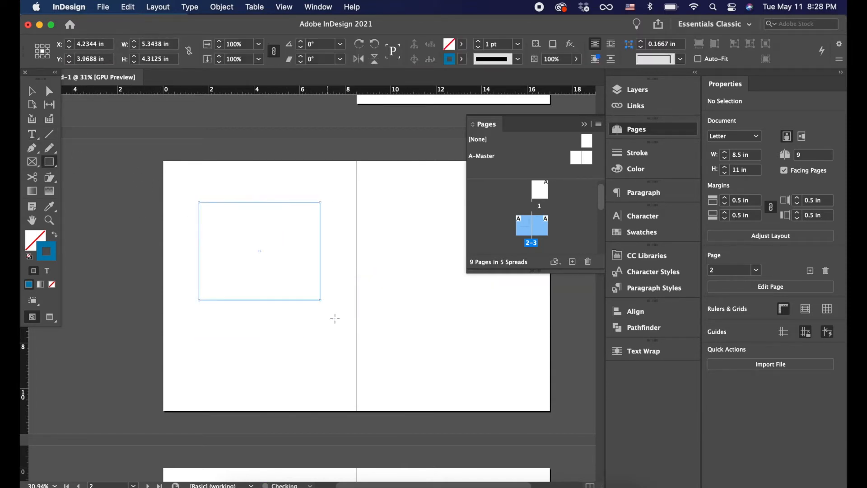
drag(321, 334, 214, 282)
drag(233, 355, 317, 372)
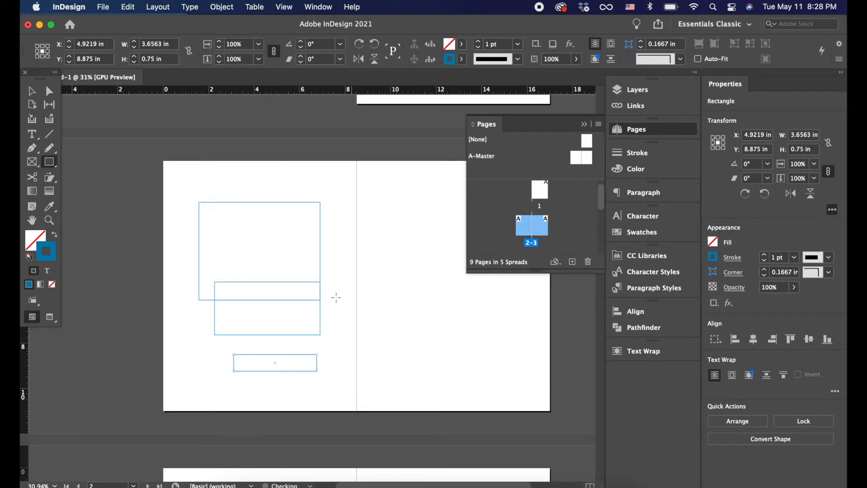
- Replace the three rectangles on page 2 with two new outlined ones, about 2.8 × 1.675 in and 0.55 × 2.525 in
drag(336, 297, 289, 221)
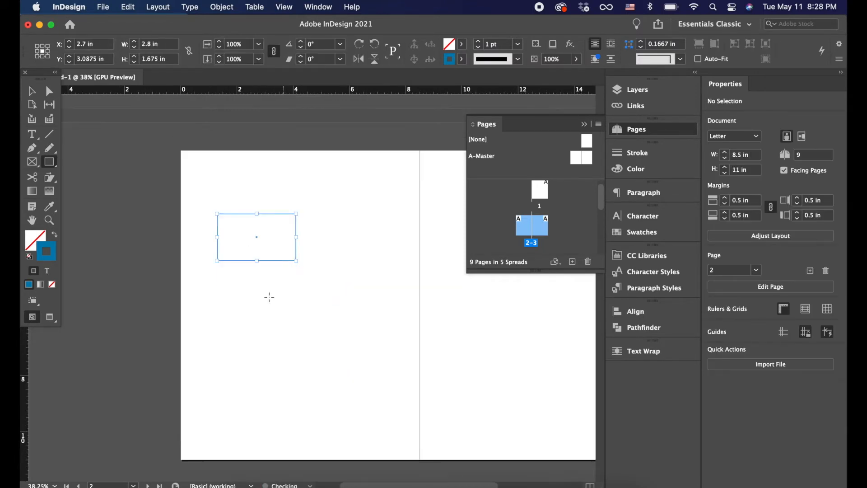
drag(233, 295, 271, 303)
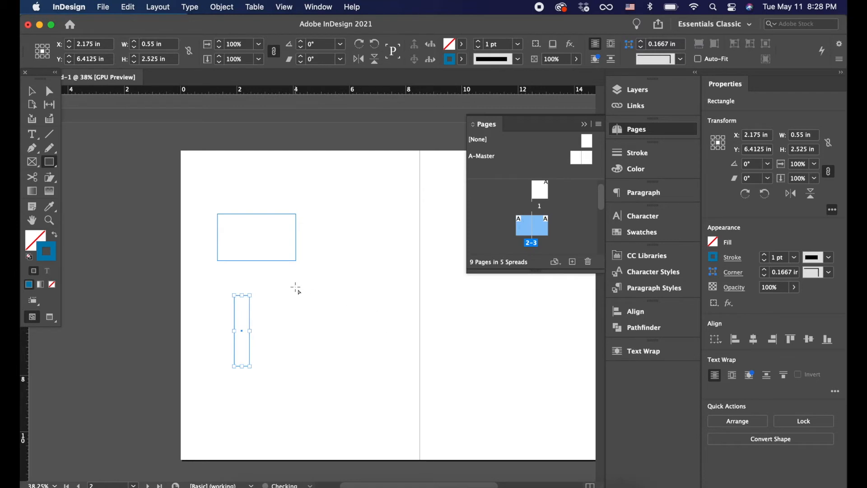
- Draw two outlined squares on page 2, one about 1.125 in and one about 1.44 in drawn outward from its centre, and deselect
scroll(292, 285, up, 2)
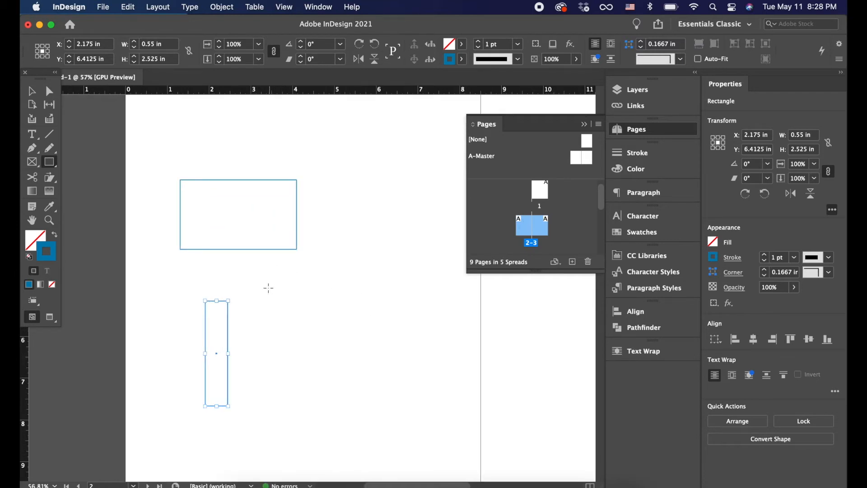
drag(263, 283, 310, 331)
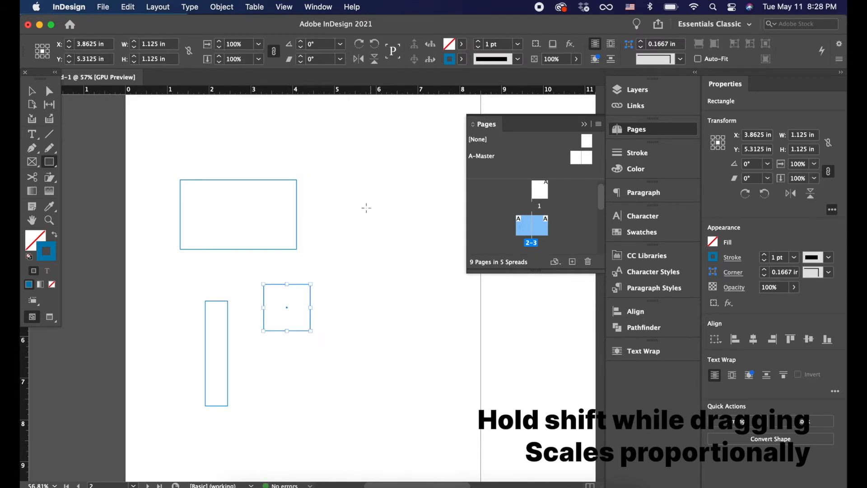
drag(348, 189, 378, 222)
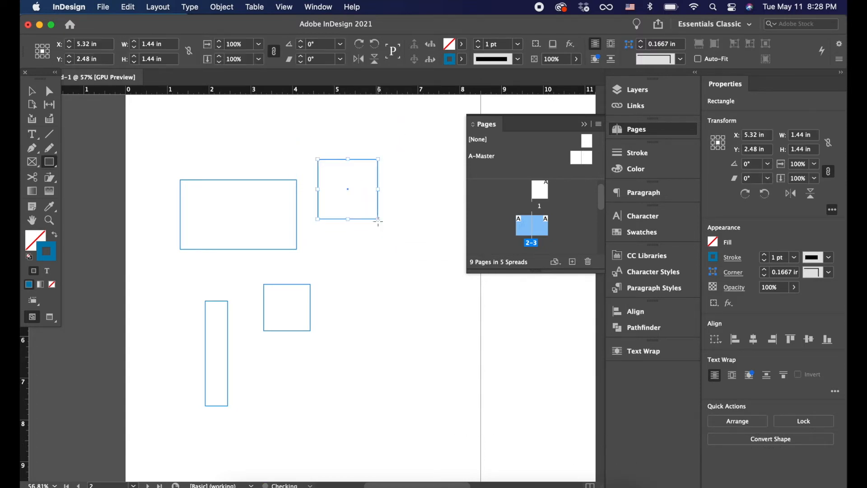
key(v)
scroll(346, 182, up, 5)
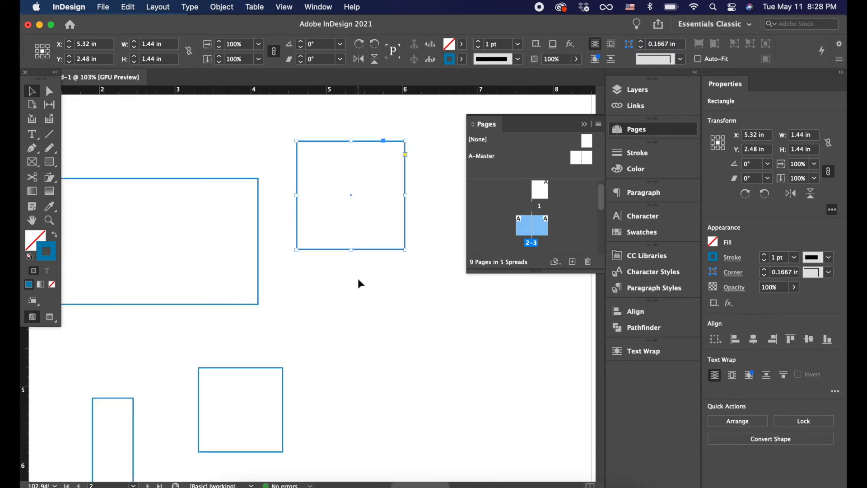
click(358, 279)
- Draw a square of about 0.92 in from the centre of the 1.44 in square, inside it, and deselect it
key(m)
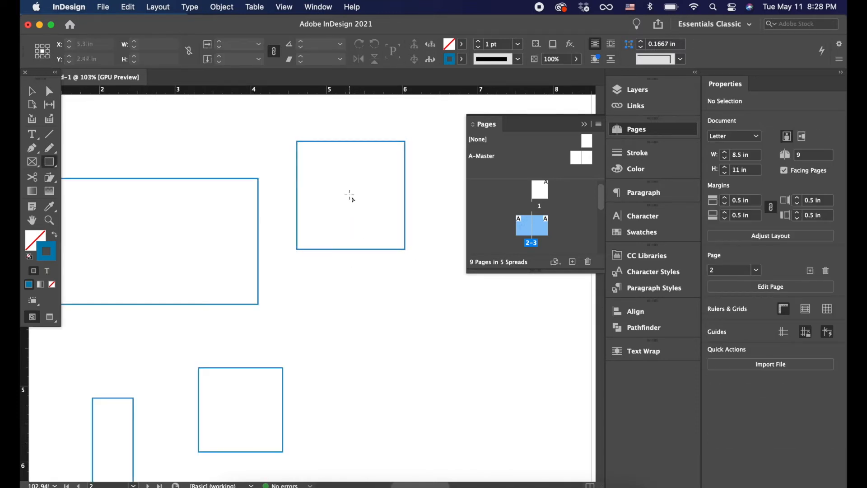
mouse_move(348, 195)
mouse_down()
mouse_move(384, 232)
mouse_move(379, 212)
mouse_move(386, 234)
mouse_up()
key(space)
key(v)
click(385, 318)
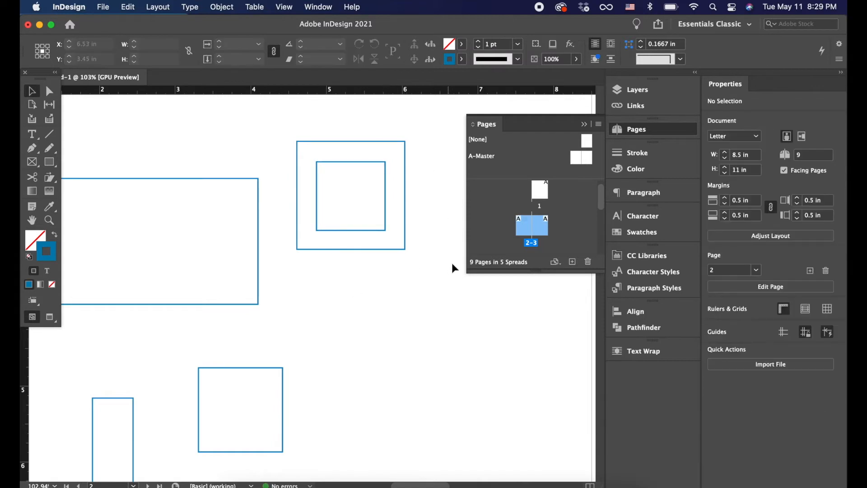
- Select the outer and inner squares in turn by their outlines, clearing the selection each time
click(347, 253)
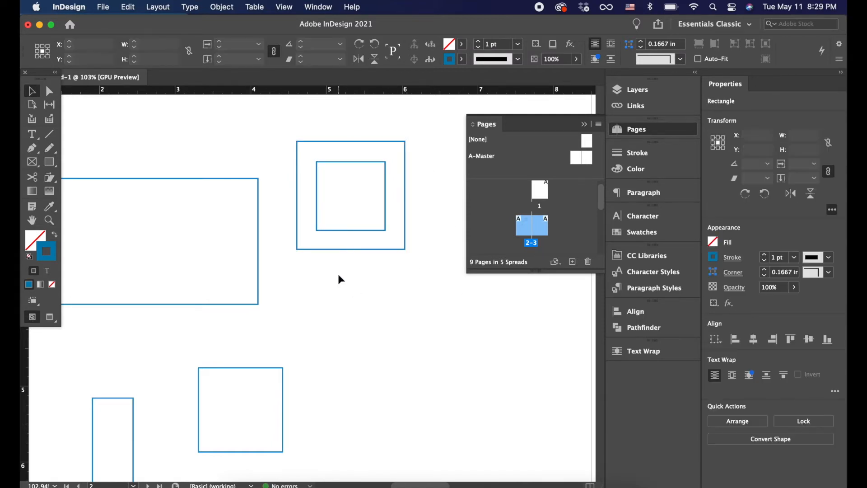
click(259, 174)
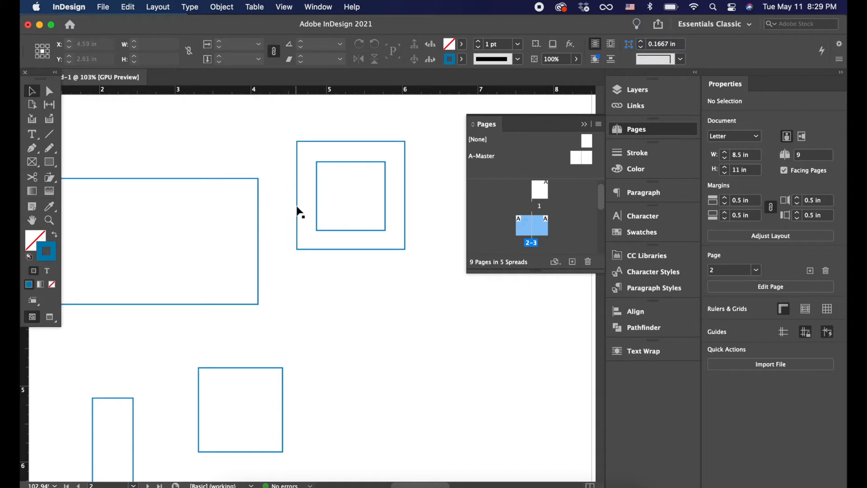
click(318, 218)
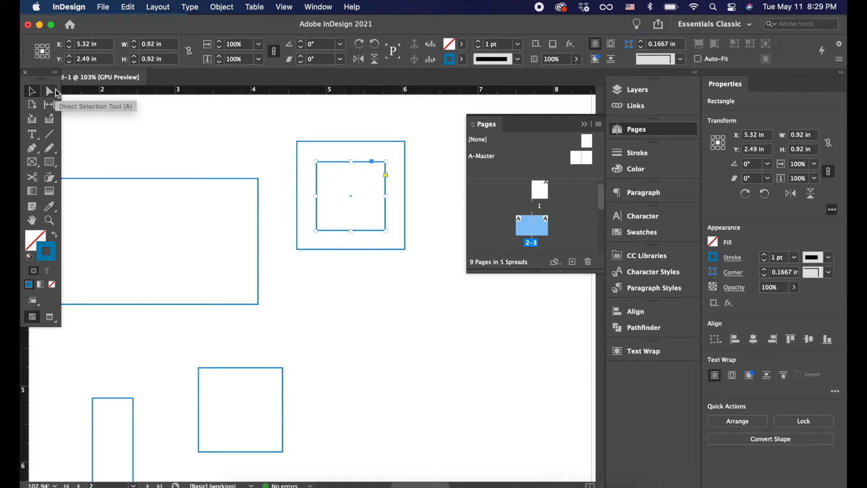
click(209, 150)
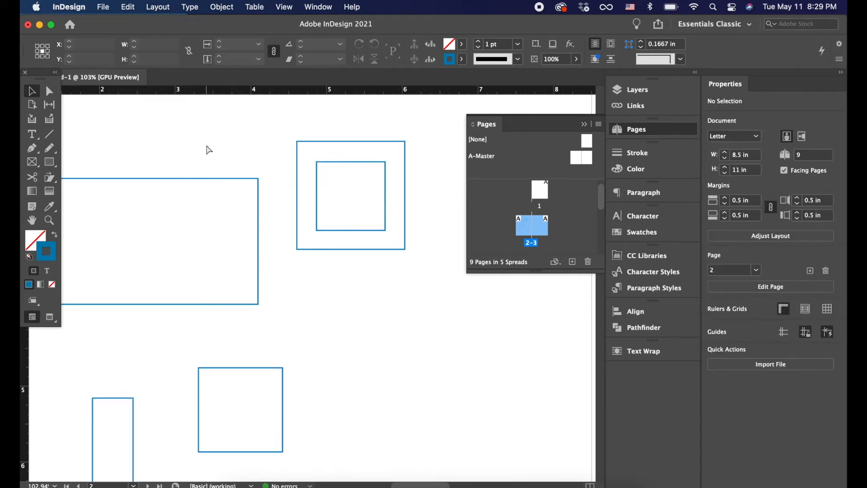
- Reshape the large rectangle by moving its upper-right anchor to about X 1.64, Y 0.72 in and its lower-right anchor to X 3.98, Y 1.76 in
key(a)
scroll(209, 149, up, 4)
scroll(290, 203, up, 5)
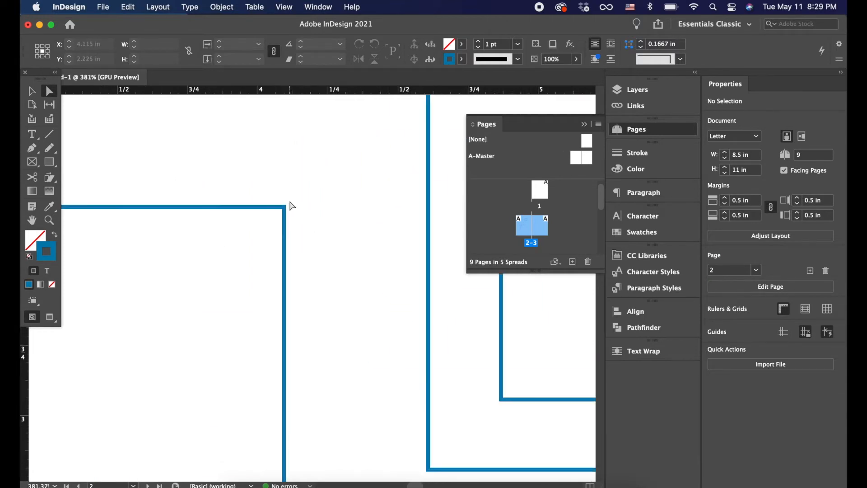
click(285, 208)
scroll(285, 211, down, 4)
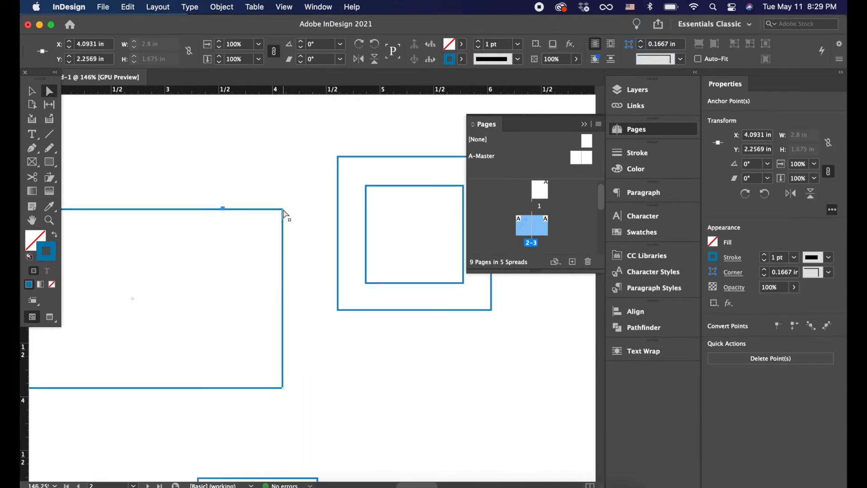
drag(284, 213, 129, 185)
scroll(215, 298, down, 3)
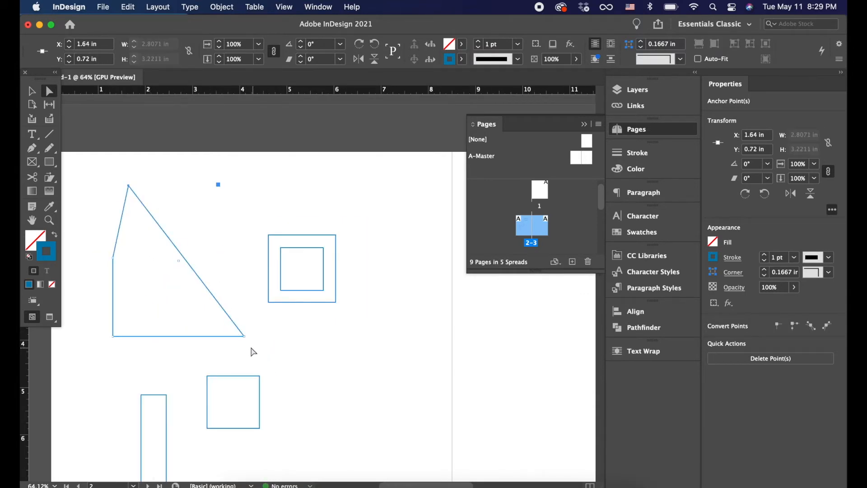
drag(246, 339, 239, 234)
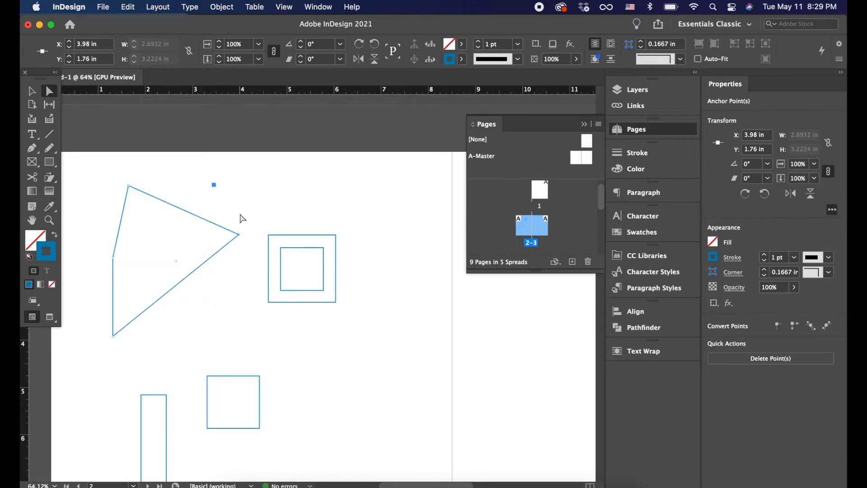
- Move the reshaped polygon so its left edge sits at about X 2 in, and try enlarging it to 5.04 × 6.03 in before undoing that
key(v)
drag(236, 261, 269, 261)
drag(273, 337, 383, 413)
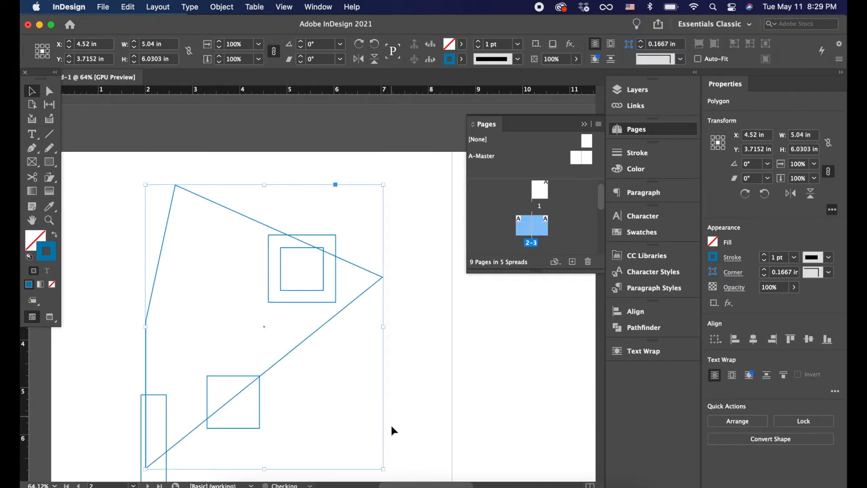
key(super+z)
click(386, 417)
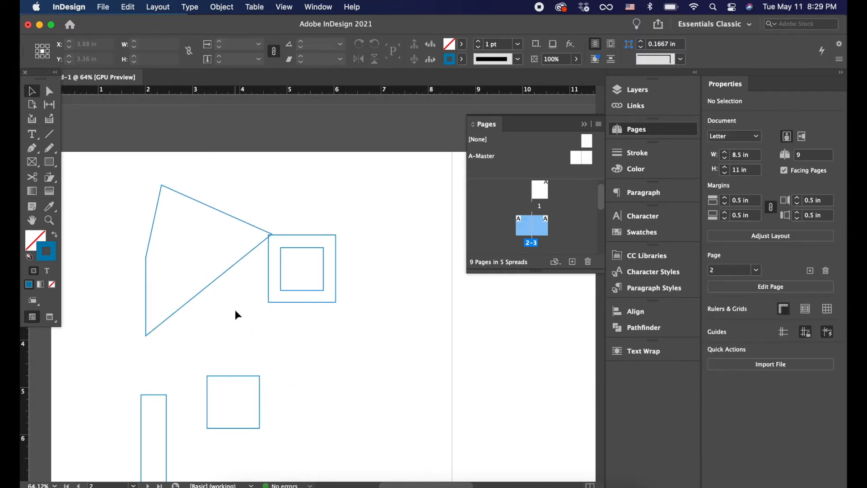
- Use the Pen tool to draw a zigzag path of straight segments from about X 4.5, Y 4.18 in to X 7.72, Y 7.22 in
key(p)
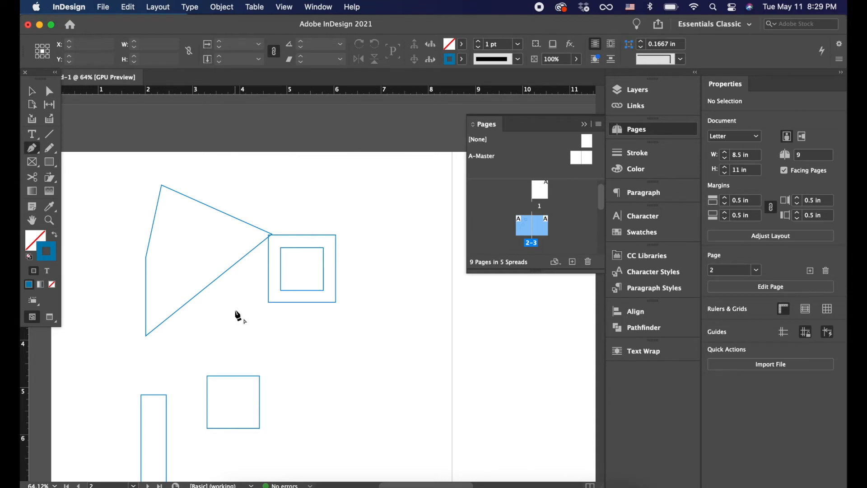
scroll(204, 217, down, 5)
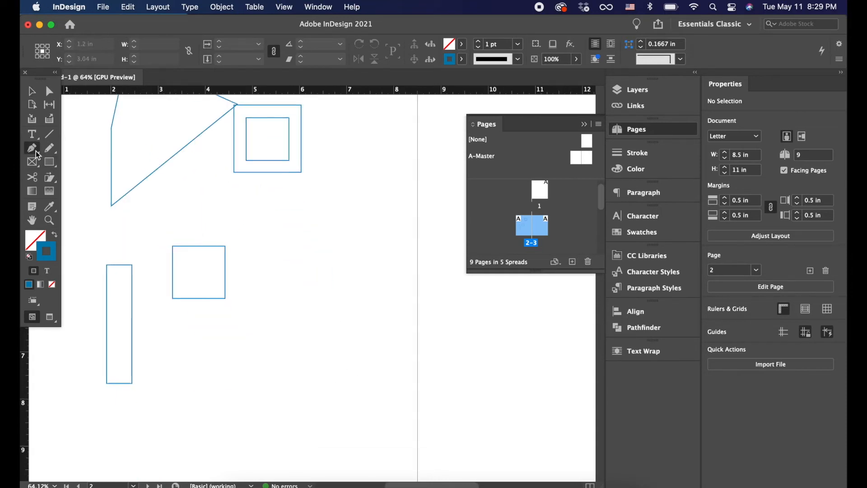
click(229, 218)
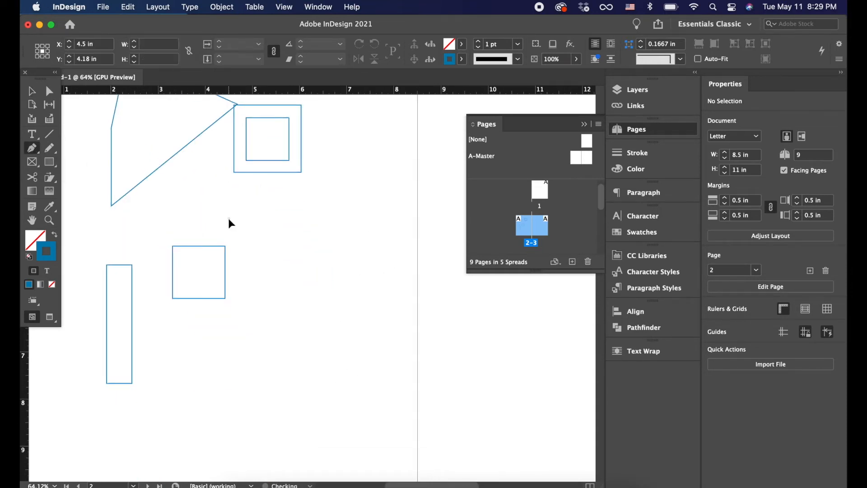
click(338, 198)
click(338, 299)
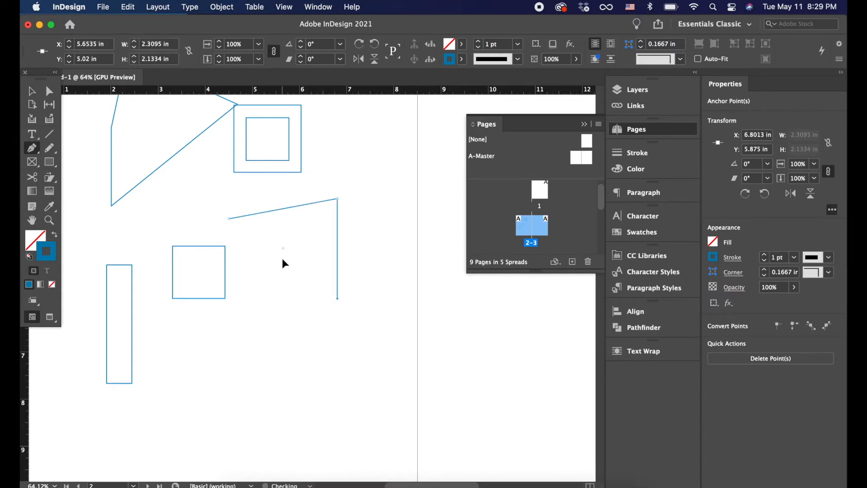
click(283, 259)
click(283, 358)
click(381, 362)
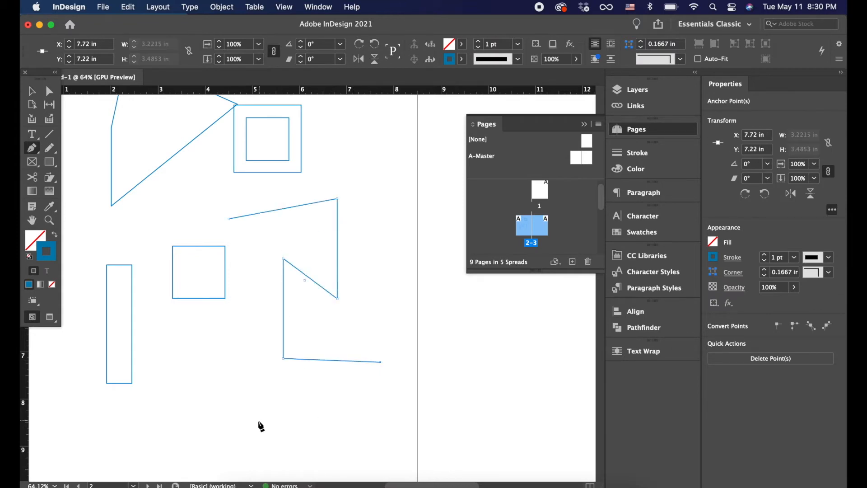
- Continue the pen path with a long series of smooth curved segments looping around the shapes on page 2
drag(256, 421, 193, 457)
click(193, 376)
drag(218, 346, 154, 304)
drag(158, 235, 210, 180)
drag(258, 181, 297, 221)
drag(281, 252, 344, 251)
drag(366, 232, 368, 286)
drag(322, 316, 339, 351)
drag(395, 317, 389, 390)
drag(372, 416, 301, 393)
drag(241, 377, 225, 413)
drag(182, 379, 159, 308)
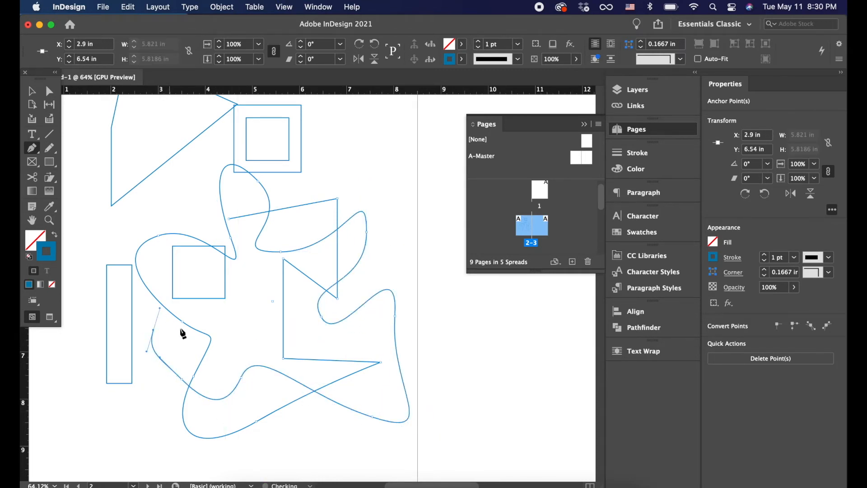
drag(175, 341, 212, 383)
drag(234, 348, 189, 322)
click(183, 322)
- Finish the curved path with the Direct Selection tool and deselect all the shapes on the page
scroll(292, 312, down, 5)
key(a)
click(276, 411)
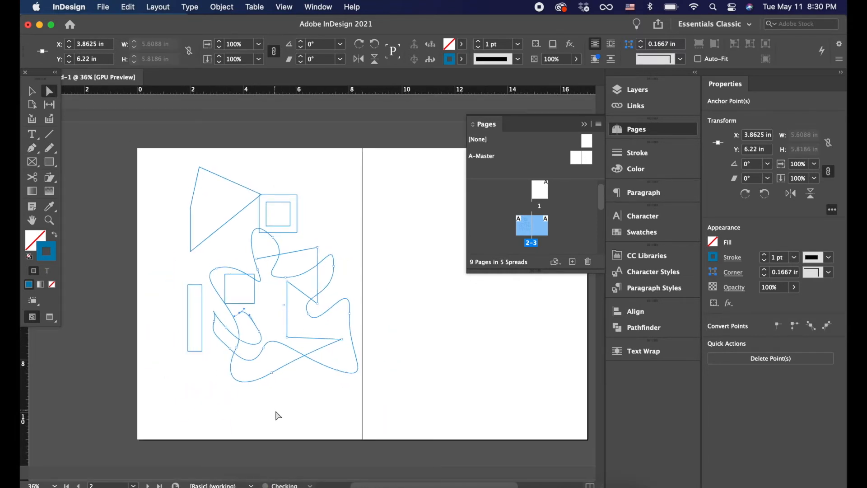
drag(141, 167, 318, 382)
click(310, 414)
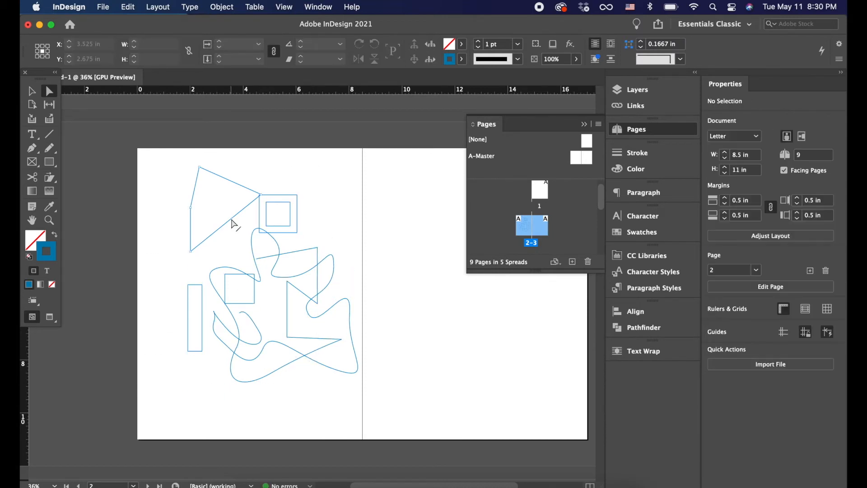
- Select the inner 0.92 in square and swap its fill and stroke to give it a solid blue fill without a stroke
scroll(232, 223, up, 5)
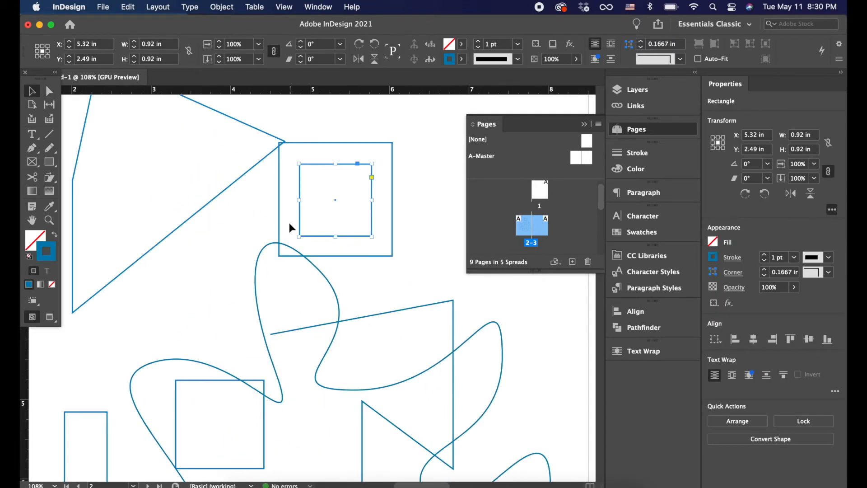
click(289, 223)
click(300, 222)
mouse_move(41, 75)
mouse_down()
mouse_move(67, 90)
mouse_move(56, 90)
mouse_up()
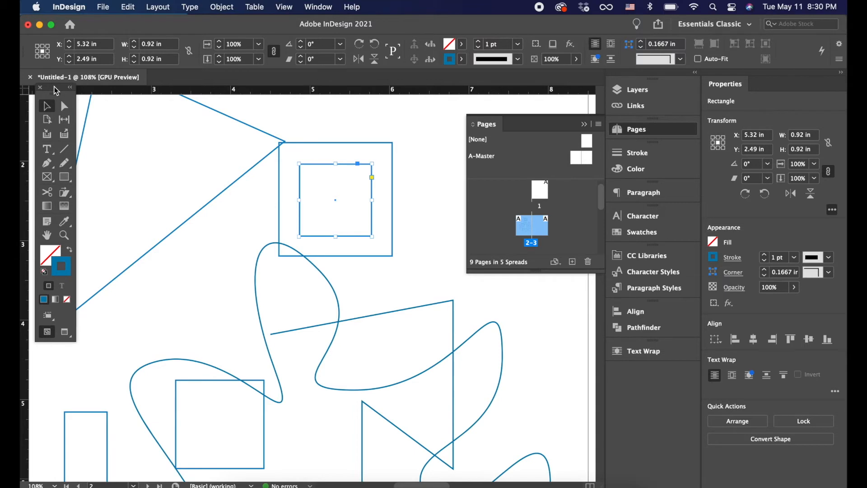
click(70, 249)
click(70, 249)
click(70, 249)
click(70, 249)
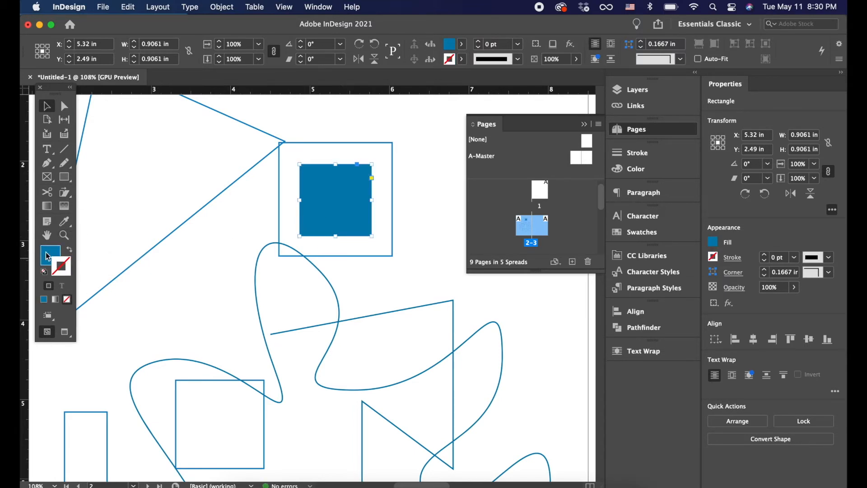
- Inspect the square's fill colour in the Color Picker without changing it, and swap its fill and stroke back and forth
click(51, 255)
double_click(57, 258)
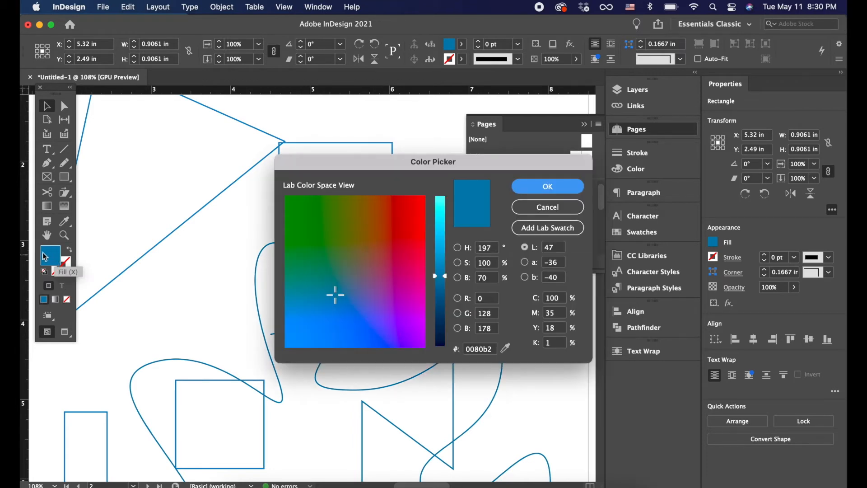
click(557, 192)
scroll(298, 196, up, 5)
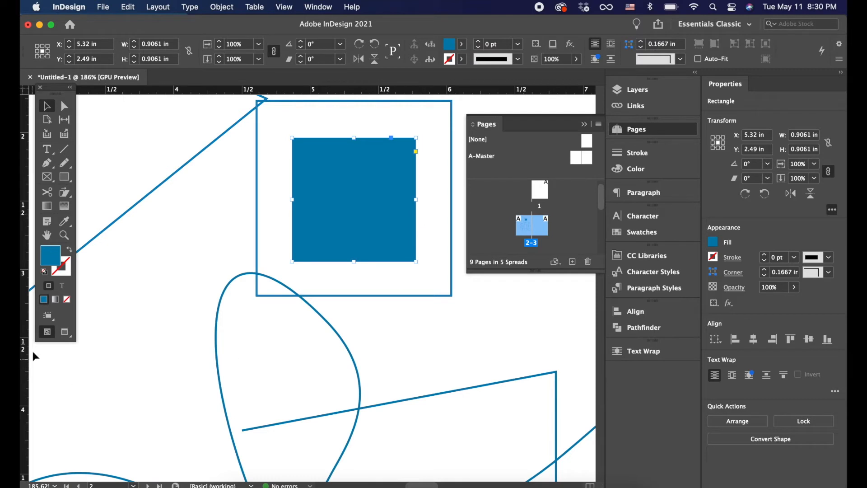
click(71, 250)
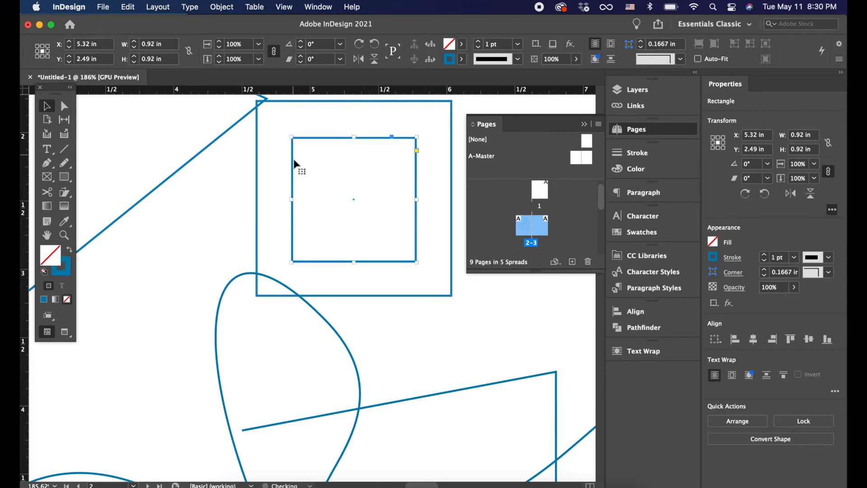
click(70, 250)
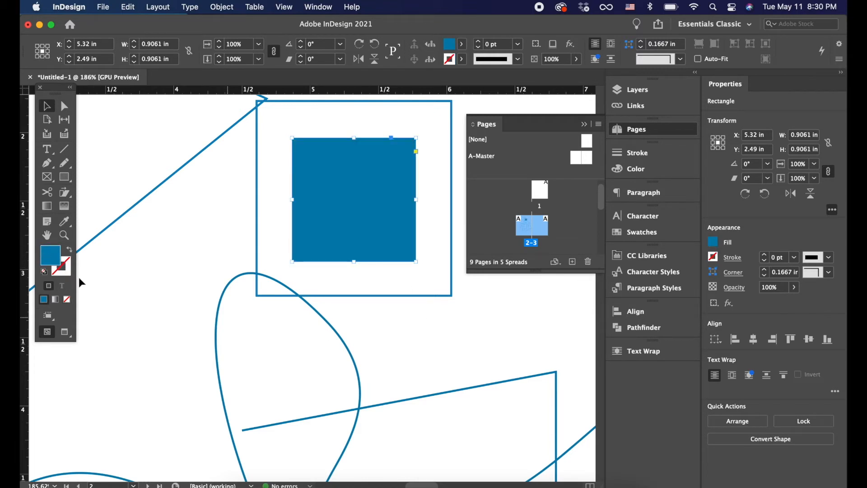
- Give the solid blue square a red f70000 stroke and check its stroke and fill colours in the Color Picker
double_click(68, 272)
drag(417, 204, 409, 202)
key(Return)
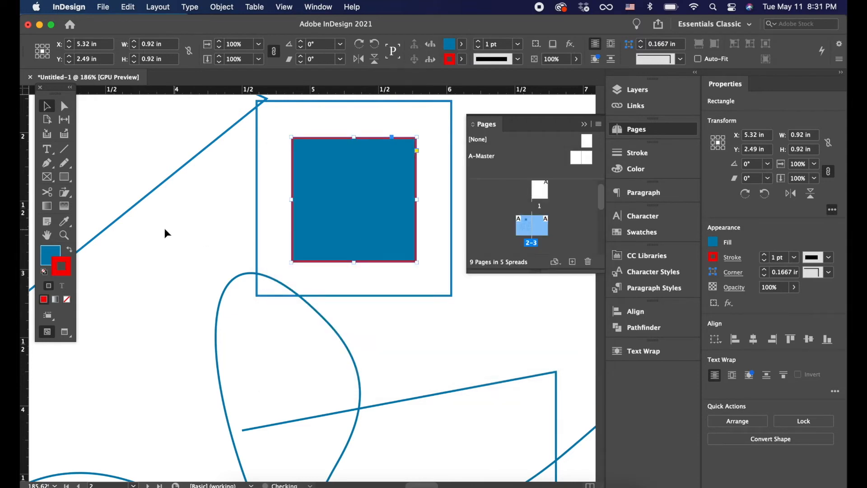
double_click(61, 274)
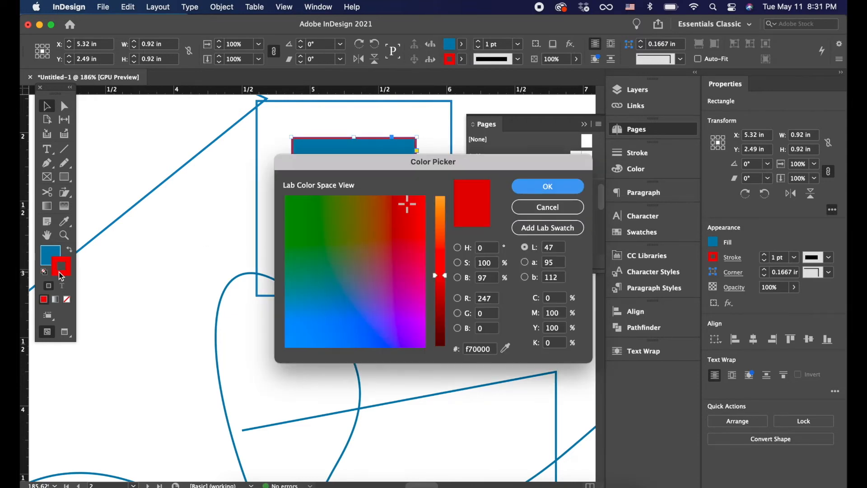
click(529, 190)
double_click(50, 255)
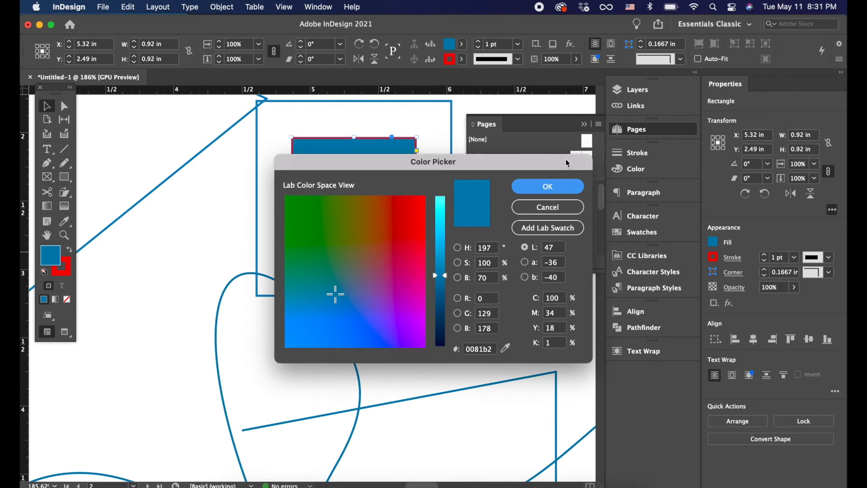
click(542, 193)
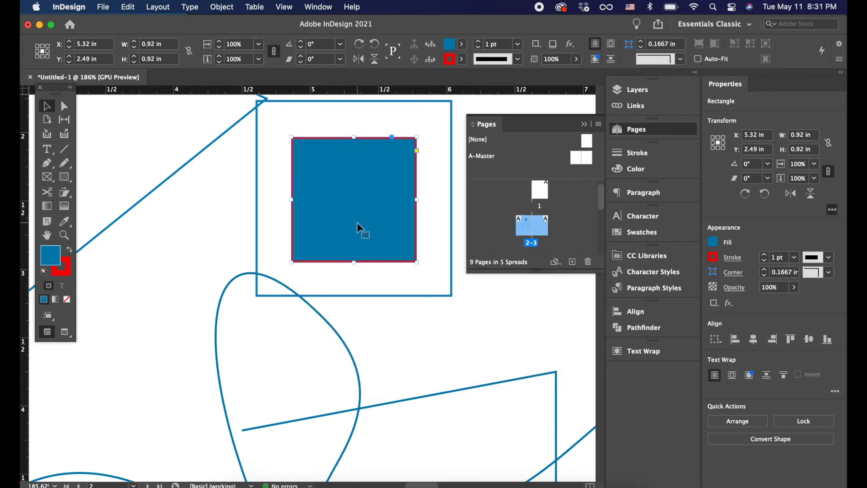
- Swap the square's blue and red fill and stroke colours back and forth several times
key(shift+x)
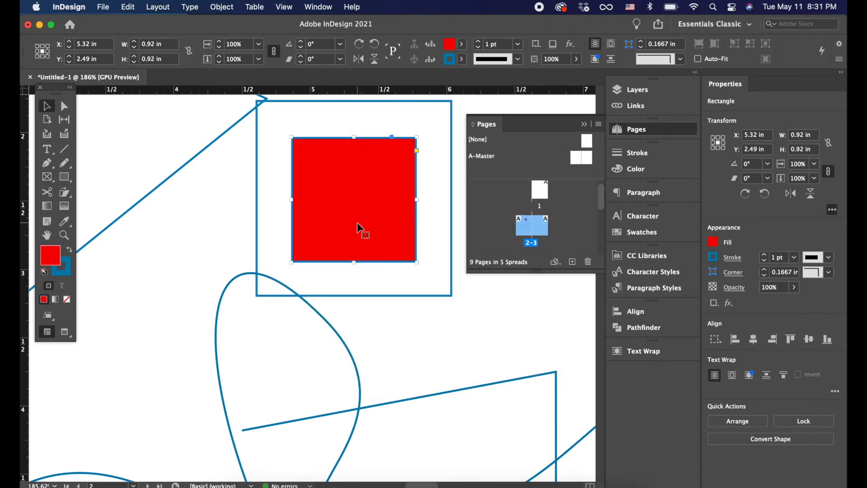
key(shift+x)
key(shift+x)
key(shift+x)
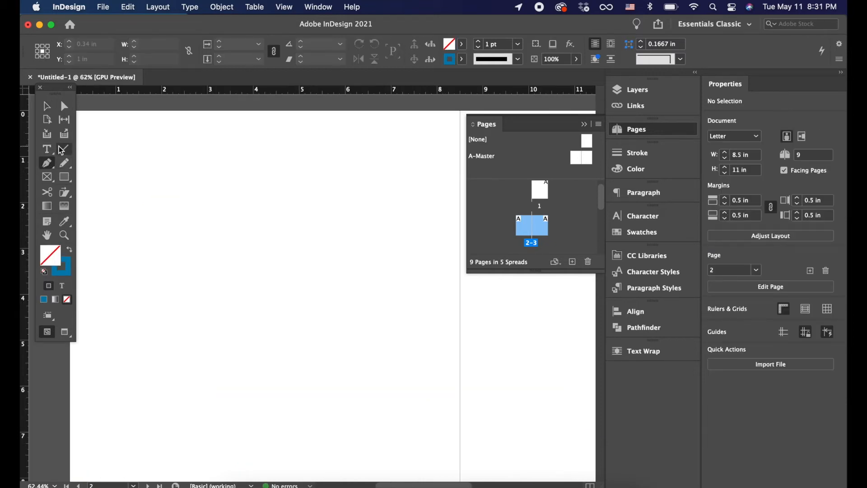
- Look through the variants of the Pen tool and activate the Rectangle tool over the empty spread 2-3
click(47, 149)
drag(45, 165, 84, 185)
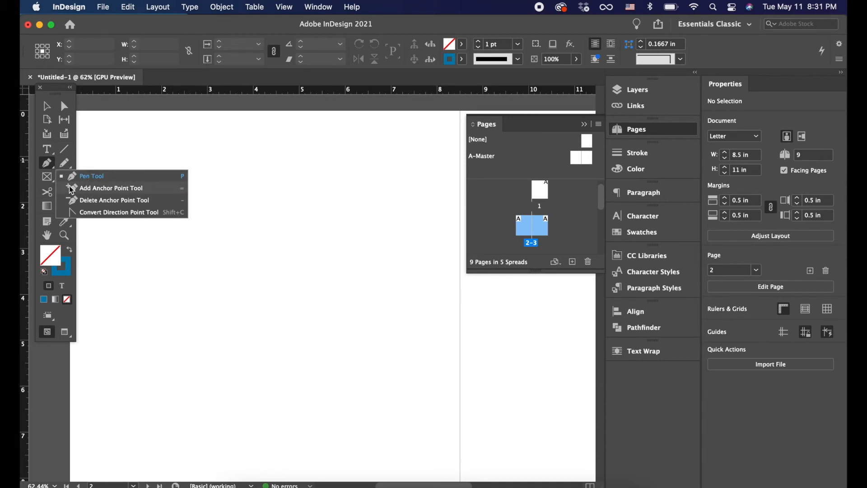
drag(47, 149, 68, 165)
click(65, 177)
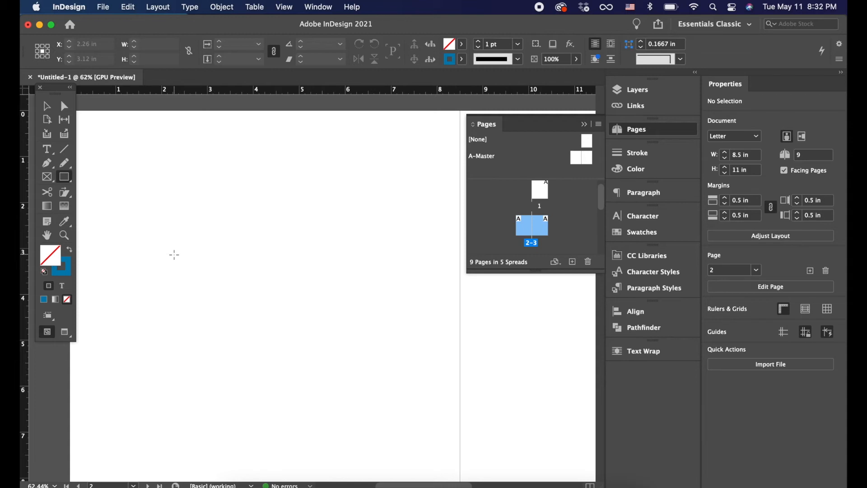
scroll(174, 255, down, 2)
scroll(174, 255, down, 1)
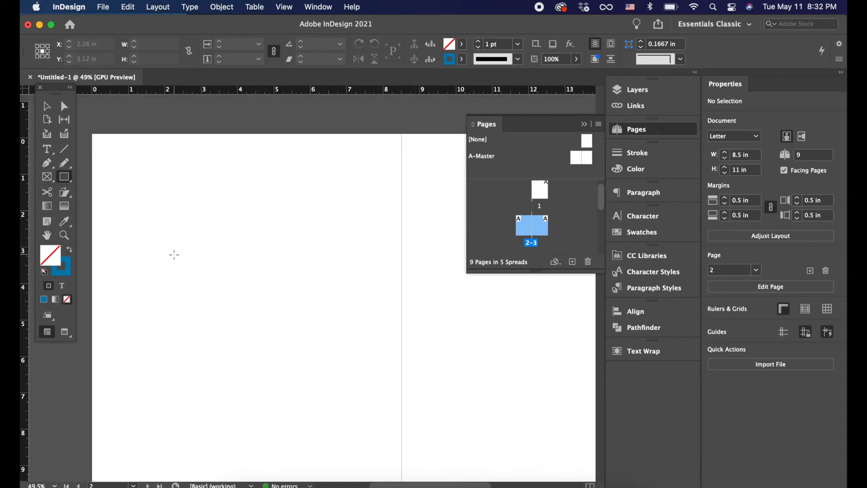
scroll(186, 224, down, 3)
- Activate the Rectangle Frame tool and toggle Preview mode until the margins and guides are shown on spread 2-3
key(f)
key(w)
key(w)
key(w)
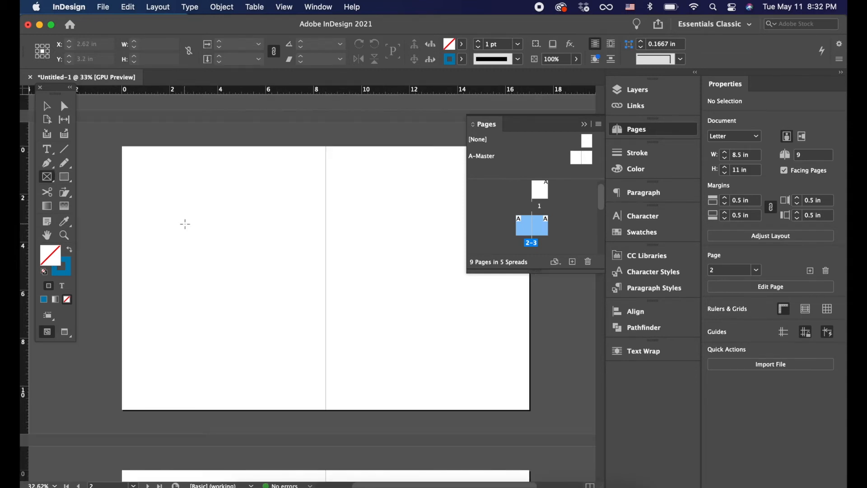
key(w)
scroll(145, 198, up, 5)
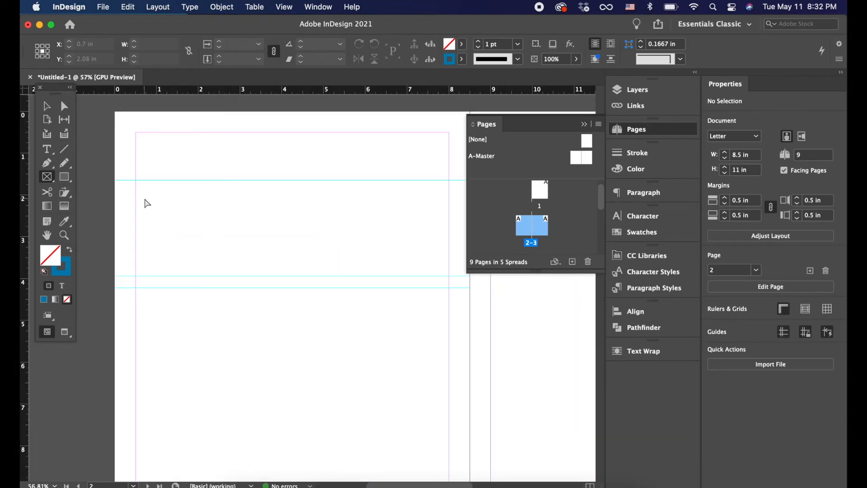
- Draw three rectangular image frames on page 2, two side by side in the upper half and one below
click(48, 176)
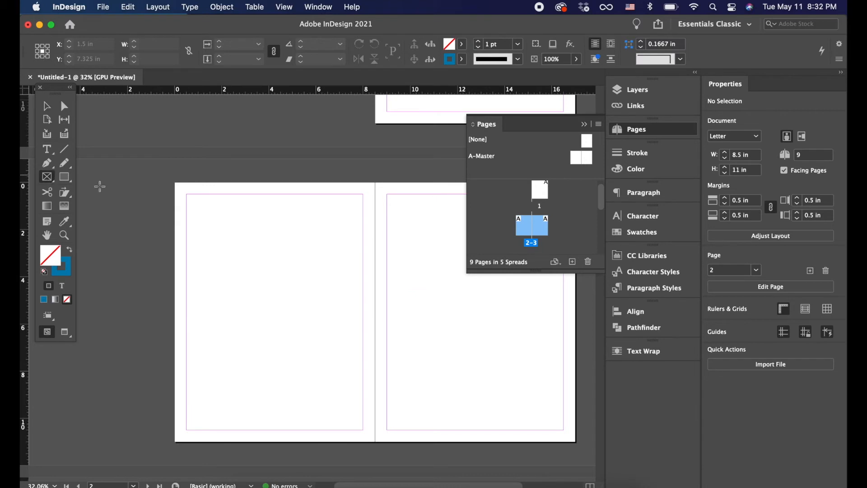
drag(196, 210, 288, 285)
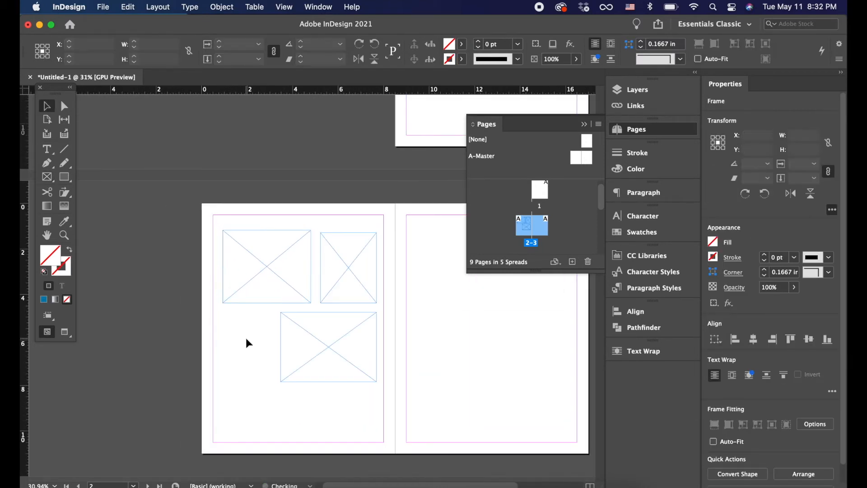
drag(228, 217, 352, 380)
click(275, 305)
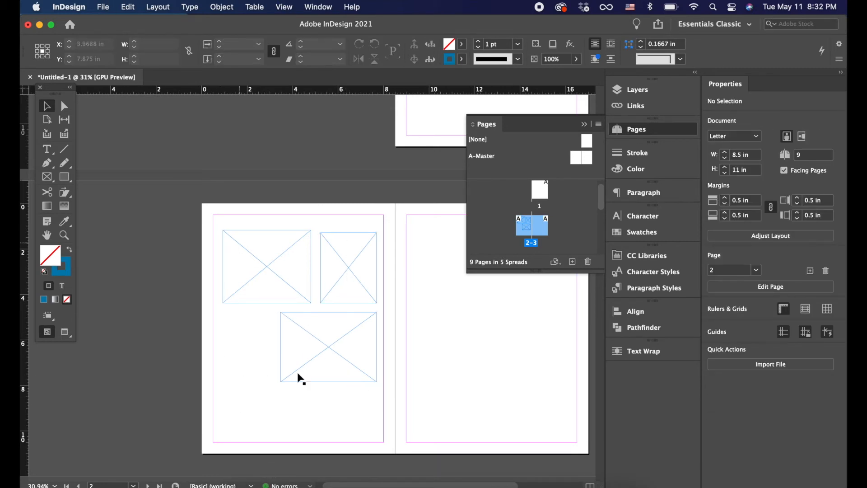
click(279, 303)
click(256, 339)
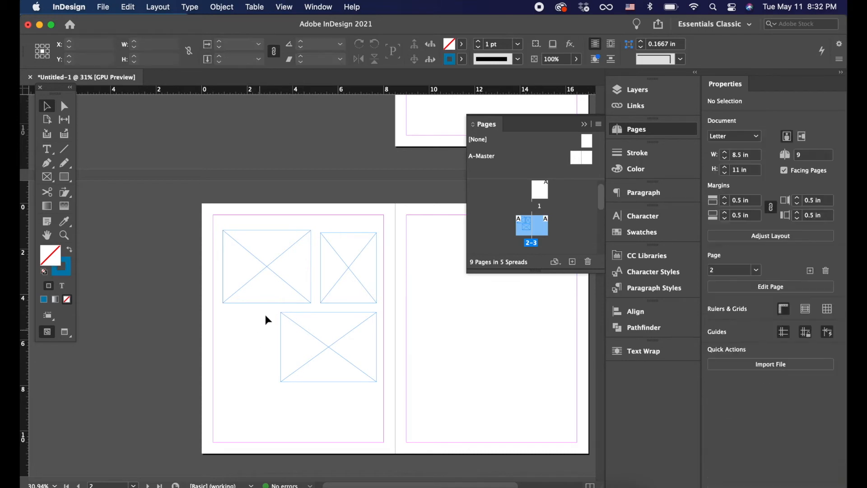
click(256, 284)
click(248, 340)
click(263, 294)
click(251, 324)
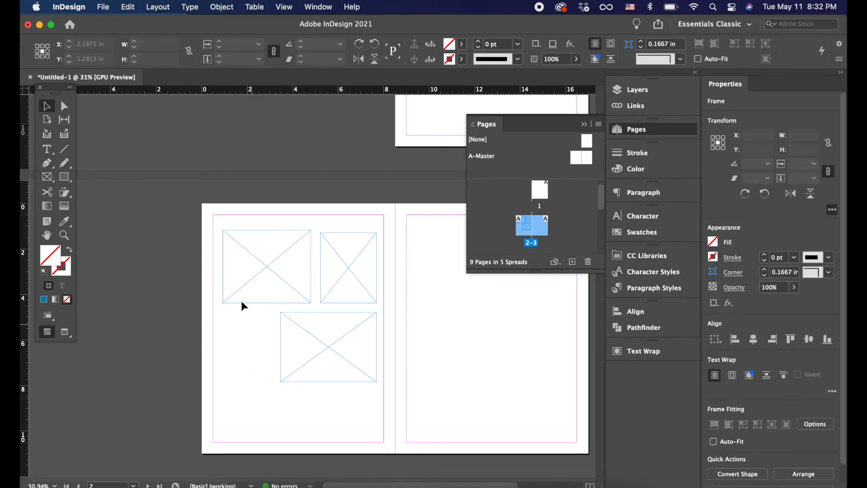
- Try to place a screenshot image from the XC Memes folder onto page 2 using the Place command
click(103, 5)
click(112, 173)
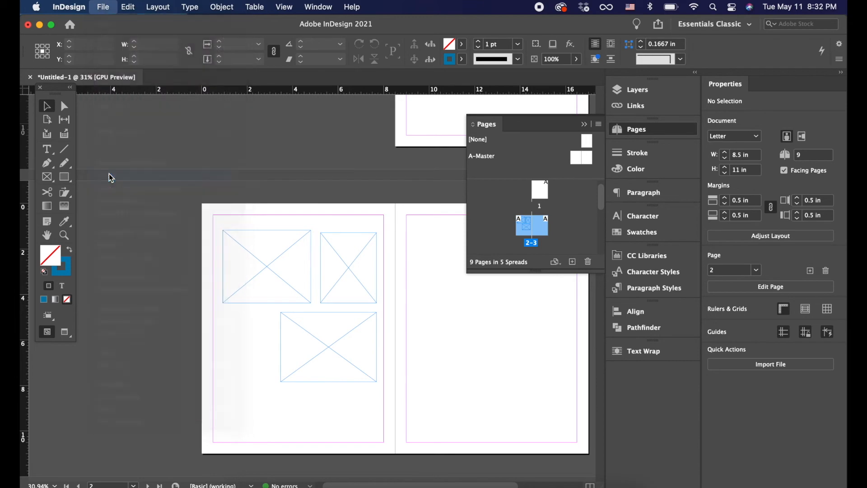
click(494, 126)
drag(433, 66, 518, 64)
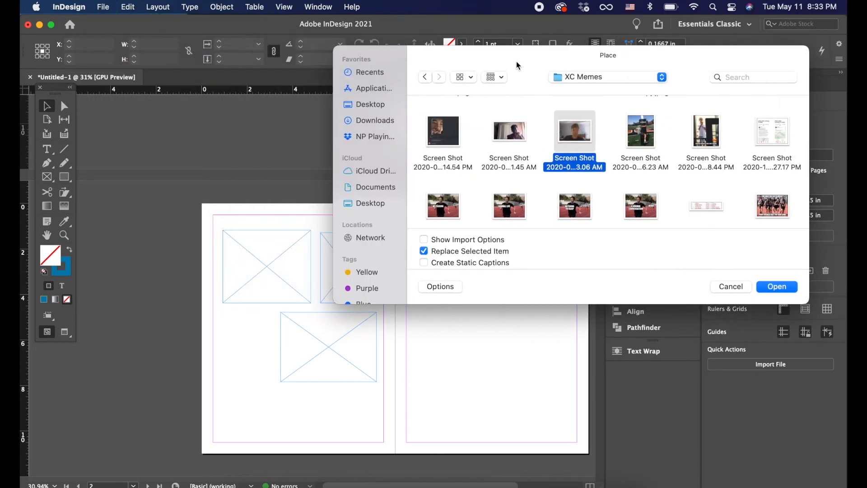
click(773, 290)
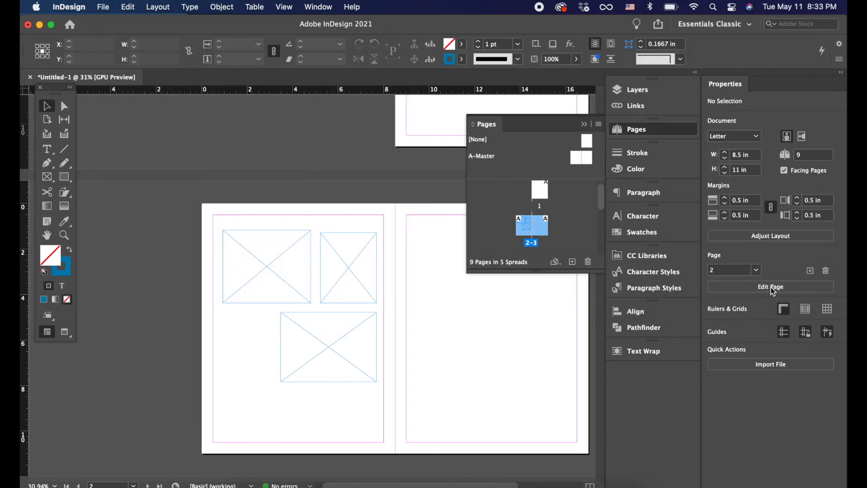
scroll(214, 243, up, 4)
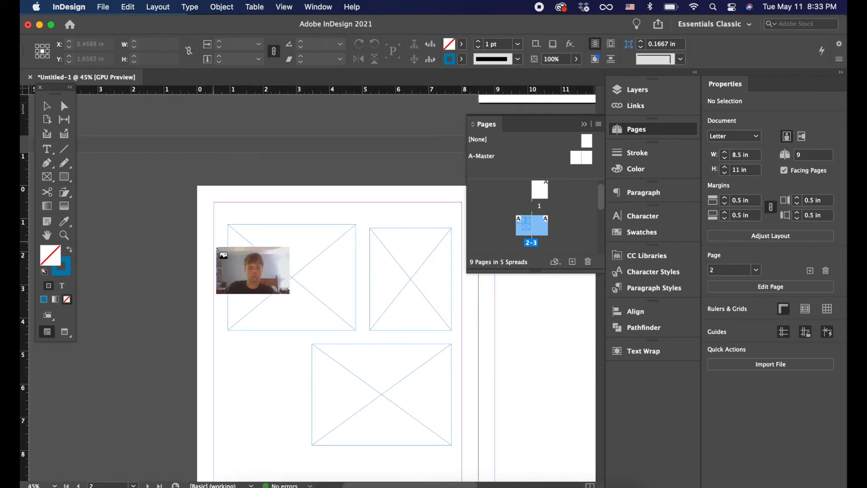
scroll(252, 351, down, 4)
drag(214, 283, 337, 363)
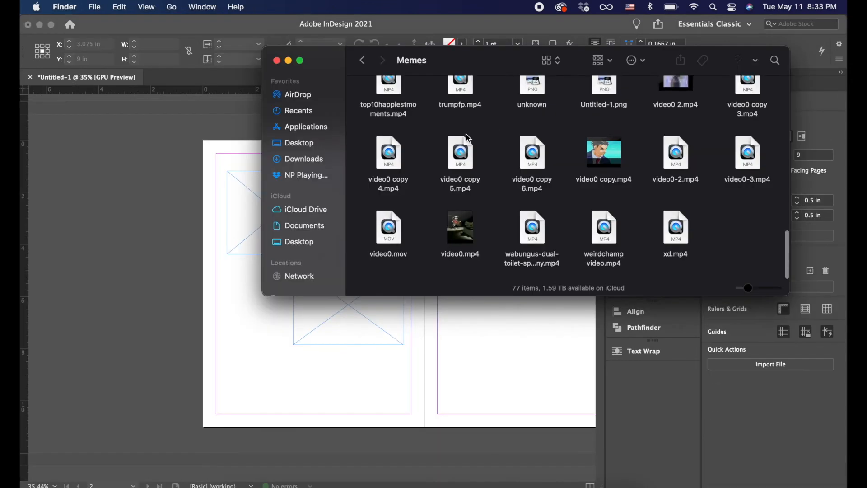
- Switch to Finder, open the Desktop's XC Memes folder and place the portrait screenshot into page 2's upper-left frame
key(super+bracketleft)
double_click(701, 109)
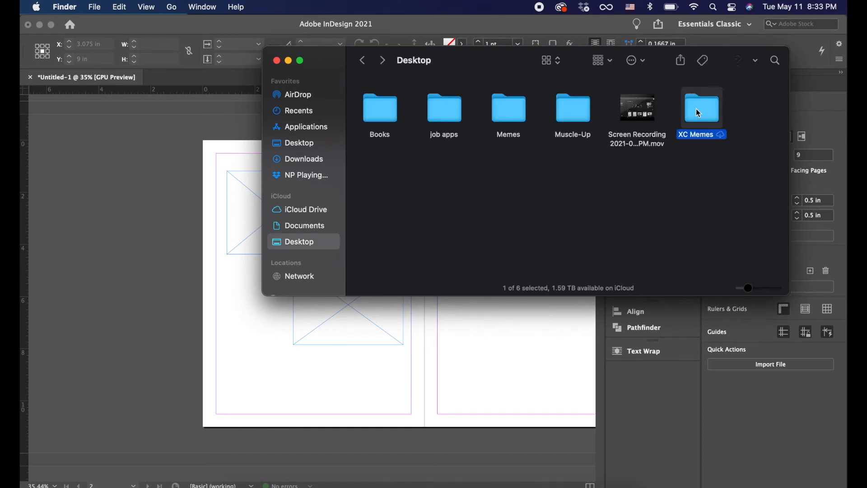
drag(602, 183, 277, 218)
click(275, 266)
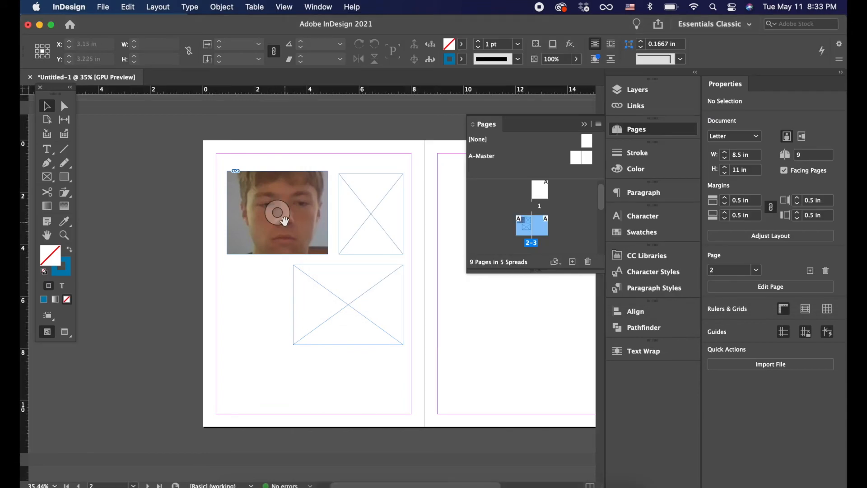
- Select the photo inside its frame and scale it down and up in small increments, finishing at about 58.67%
click(276, 211)
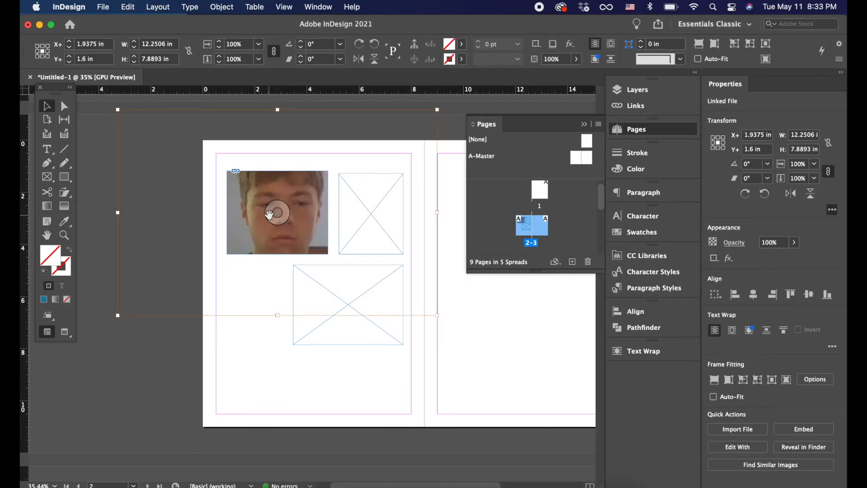
key(super+alt+comma)
key(super+alt+comma)
key(super+alt+comma)
key(super+alt+comma)
key(super+alt+comma)
key(super+alt+comma)
key(super+alt+comma)
key(super+alt+comma)
key(super+alt+comma)
key(super+alt+period)
key(super+alt+period)
key(super+alt+period)
key(super+alt+period)
key(super+alt+period)
key(super+alt+period)
key(super+alt+period)
key(super+alt+period)
key(super+alt+period)
key(super+alt+period)
key(super+alt+comma)
key(super+alt+comma)
key(super+alt+comma)
key(super+alt+comma)
key(super+alt+comma)
key(super+alt+comma)
key(super+alt+comma)
key(super+alt+comma)
key(super+alt+comma)
key(super+alt+comma)
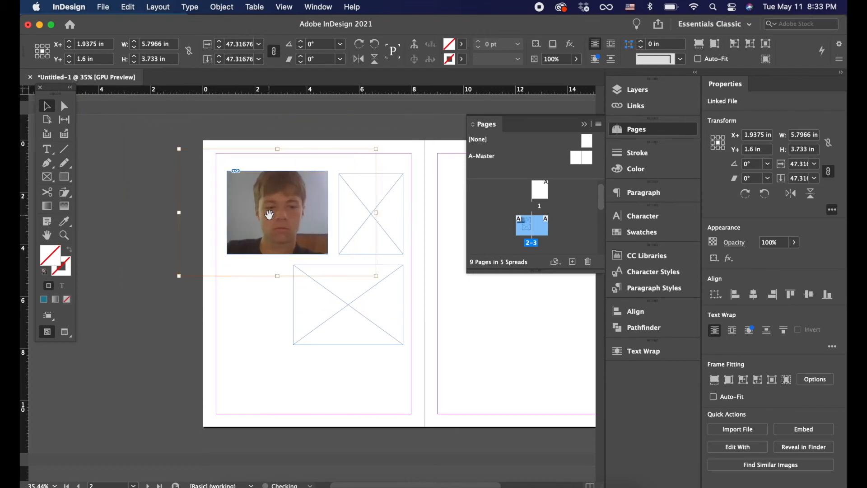
key(super+alt+period)
key(super+alt+period)
key(super+alt+period)
key(super+alt+period)
key(super+alt+period)
key(super+alt+period)
key(super+alt+period)
key(super+alt+period)
key(super+alt+period)
key(super+alt+period)
key(super+alt+period)
key(super+alt+period)
key(super+alt+period)
key(super+alt+comma)
key(super+alt+comma)
key(super+alt+comma)
key(super+alt+comma)
key(super+alt+comma)
key(super+alt+comma)
key(super+alt+comma)
key(super+alt+comma)
key(super+alt+comma)
key(super+alt+comma)
key(super+alt+comma)
key(super+alt+comma)
key(super+alt+comma)
key(super+alt+comma)
key(super+alt+comma)
key(super+alt+comma)
key(super+alt+comma)
key(super+alt+comma)
key(super+alt+period)
key(super+alt+period)
key(super+alt+period)
key(super+alt+period)
key(super+alt+period)
key(super+alt+period)
key(super+alt+period)
key(super+alt+period)
key(super+alt+comma)
key(super+alt+comma)
key(super+alt+comma)
key(super+alt+comma)
key(super+alt+comma)
key(super+alt+comma)
key(super+alt+comma)
key(super+alt+comma)
key(super+alt+comma)
key(super+alt+comma)
key(super+alt+comma)
key(super+alt+comma)
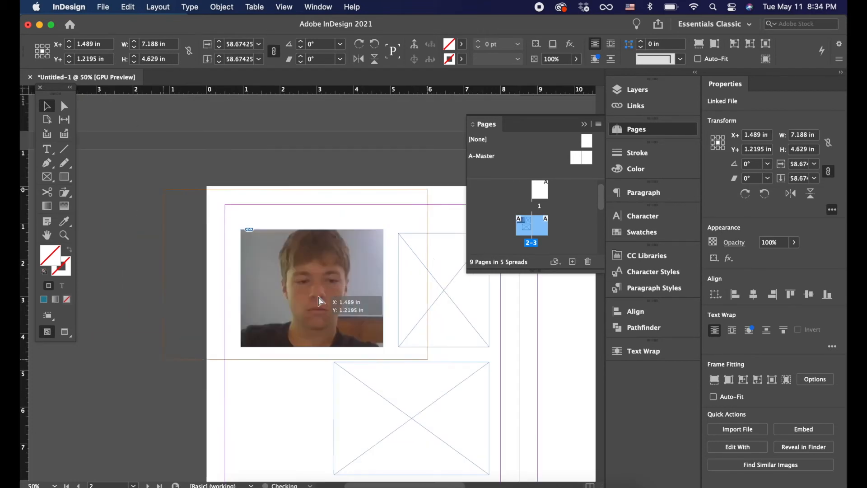
- Reposition the photo within its frame to about X 1.80 in, Y 1.81 in, nudging it so the face is centred
drag(319, 300, 275, 296)
drag(332, 298, 340, 292)
key(Left)
key(Left)
key(Down)
key(shift+Down)
key(shift+Down)
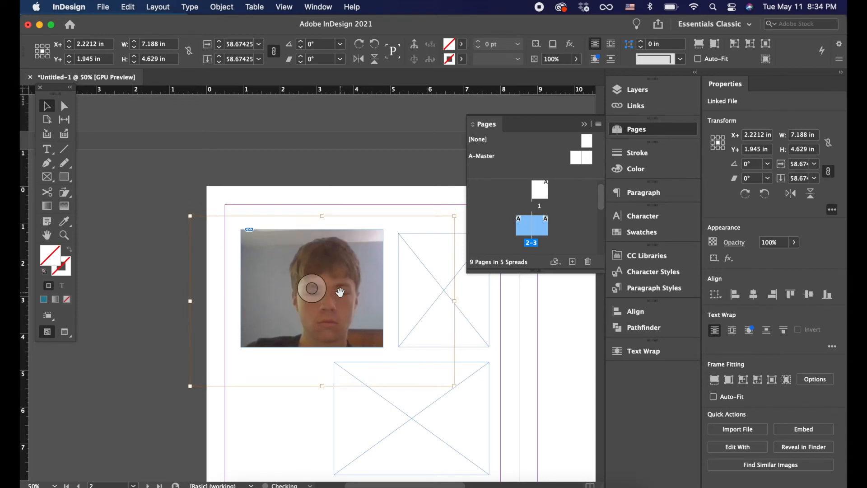
key(shift+Down)
key(shift+Down)
key(shift+Up)
key(shift+Up)
key(shift+Up)
key(shift+Left)
key(shift+Left)
key(shift+Left)
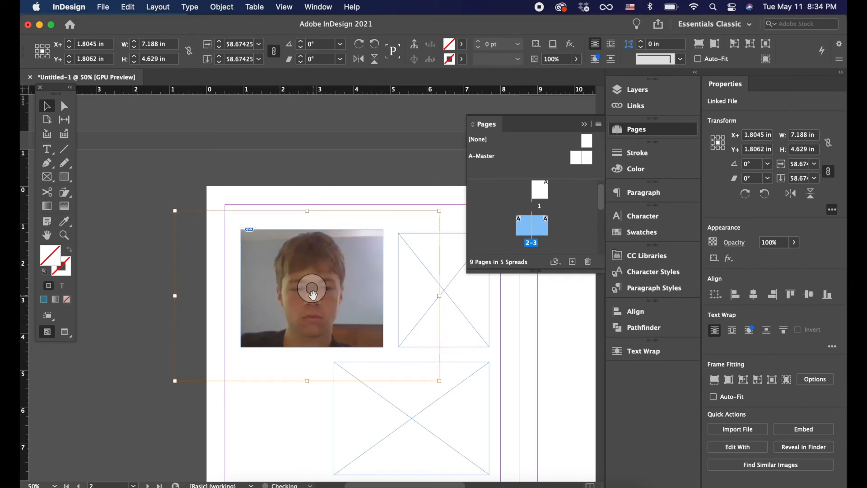
- Scale the photo inside its frame down and up in small increments to about 44.39%, and nudge it slightly upward
key(alt+super+comma)
key(alt+super+comma)
key(alt+super+comma)
key(alt+super+comma)
key(alt+super+comma)
key(alt+super+comma)
key(alt+super+comma)
key(alt+super+comma)
key(alt+super+comma)
key(alt+super+comma)
key(alt+super+comma)
key(alt+super+comma)
key(alt+super+period)
key(alt+super+period)
key(alt+super+period)
key(alt+super+period)
key(alt+super+period)
key(alt+super+period)
key(alt+super+period)
key(alt+super+period)
key(alt+super+comma)
key(alt+super+comma)
key(alt+super+comma)
key(alt+super+comma)
key(alt+super+comma)
key(alt+super+comma)
key(alt+super+comma)
key(alt+super+comma)
key(alt+super+period)
key(alt+super+period)
key(alt+super+period)
key(alt+super+period)
key(alt+super+period)
key(alt+super+period)
key(alt+super+period)
key(alt+super+period)
key(alt+super+period)
key(alt+super+period)
key(alt+super+period)
key(alt+super+period)
key(alt+super+period)
key(alt+super+comma)
key(alt+super+comma)
key(alt+super+comma)
key(alt+super+comma)
key(alt+super+comma)
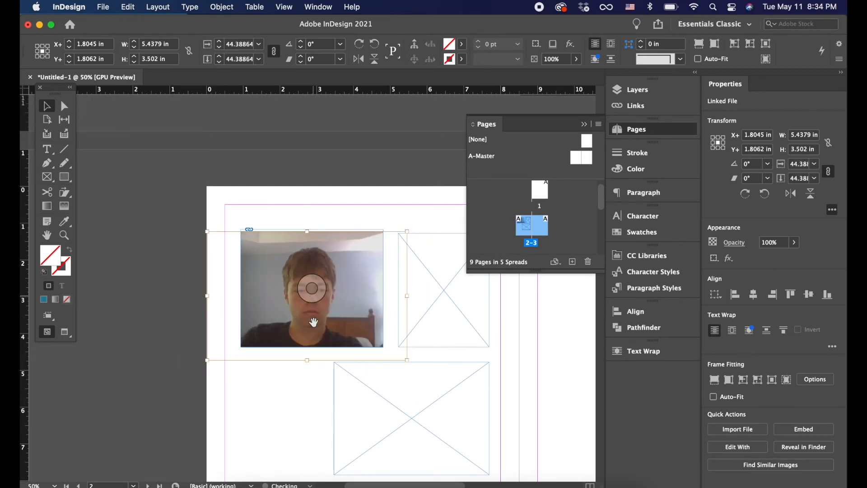
drag(313, 289, 312, 281)
click(271, 374)
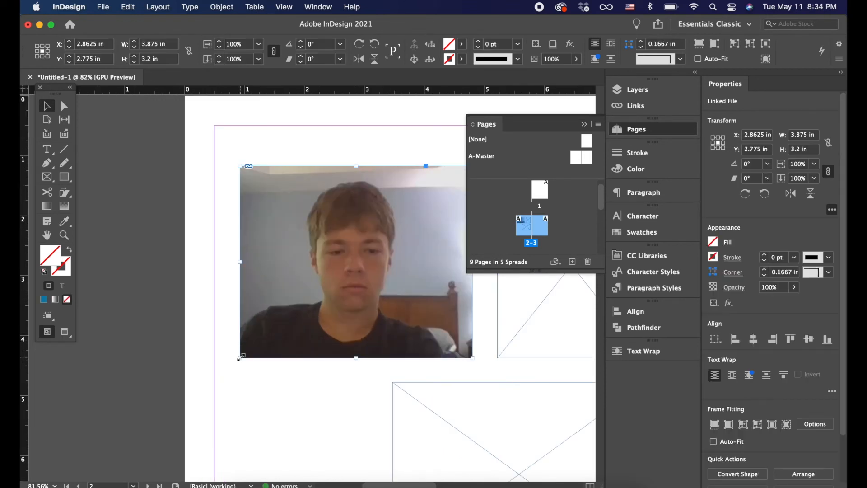
- Try resizing the photo's frame from its lower-left corner in several ways, undoing each attempt
drag(239, 358, 183, 357)
key(super+z)
drag(239, 358, 217, 300)
key(super+z)
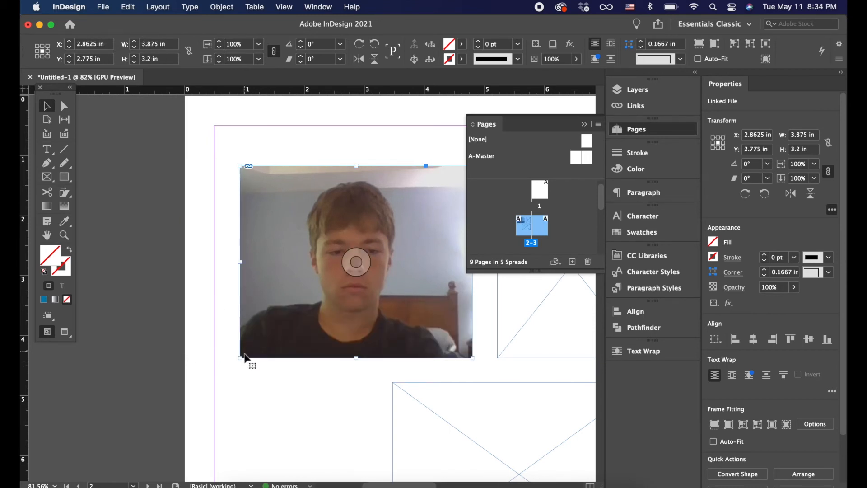
drag(239, 357, 209, 352)
key(super+z)
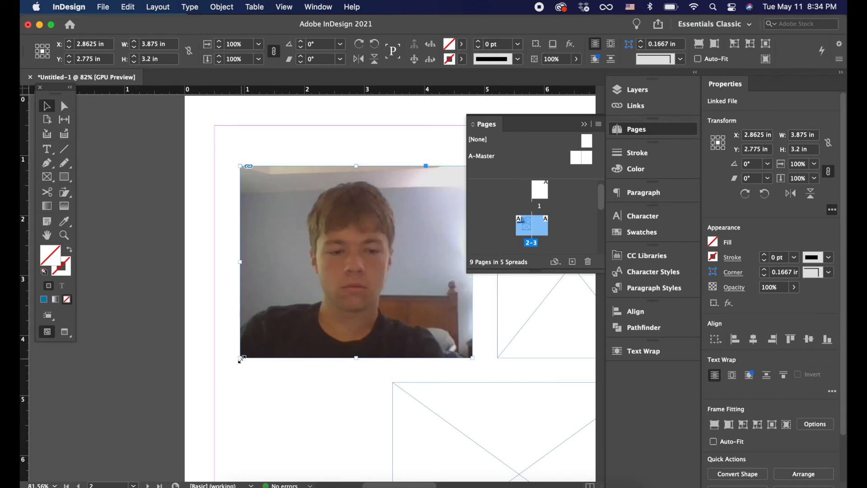
drag(241, 358, 184, 402)
key(super+z)
- Scale the photo and its frame proportionally to about 3.72 × 3.07 in, undoing further trial resizes of the bottom edge and corner
drag(235, 360, 250, 351)
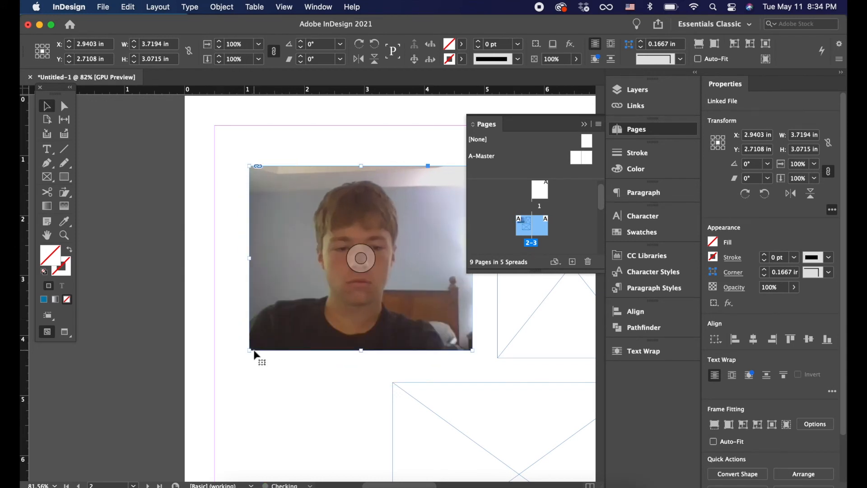
drag(360, 351, 360, 322)
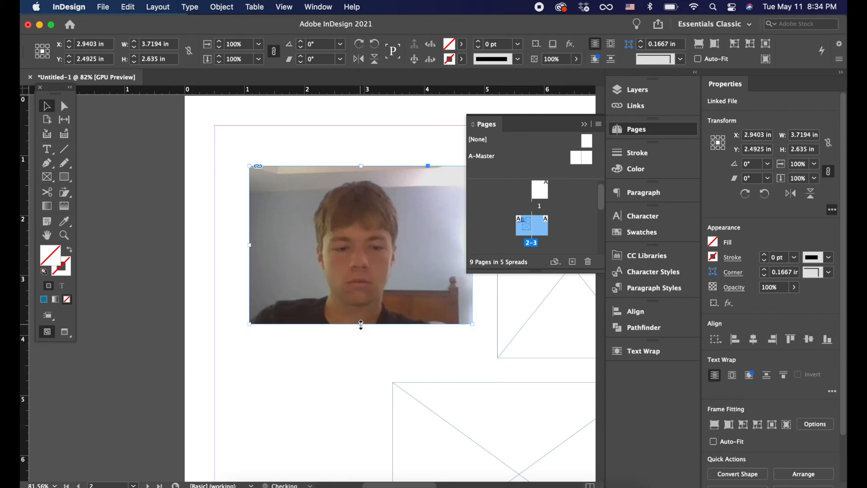
key(super+z)
drag(250, 350, 215, 378)
key(super+z)
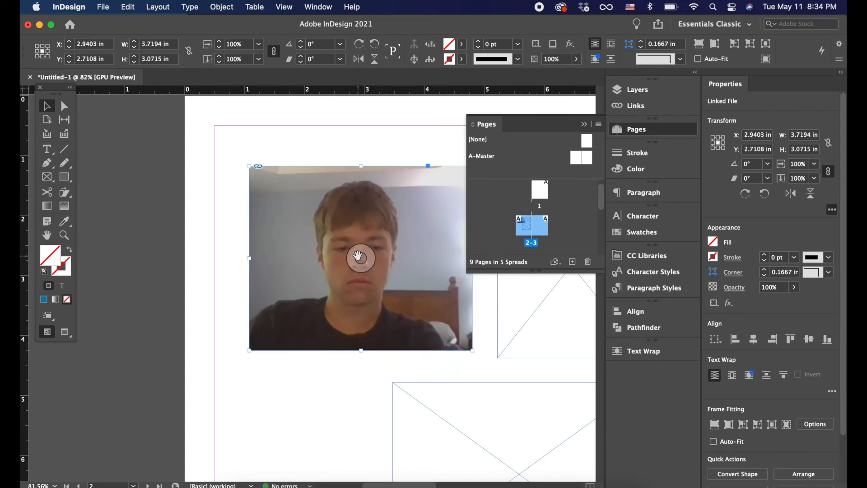
- Select the photo inside its frame and scale it down and back up in increments until the face fills the frame, then deselect
click(360, 258)
key(alt+super+comma)
key(alt+super+comma)
key(alt+super+comma)
key(alt+super+comma)
key(alt+super+comma)
key(alt+super+comma)
key(alt+super+comma)
key(alt+super+comma)
key(alt+super+comma)
key(alt+super+comma)
key(alt+super+comma)
key(alt+super+comma)
key(alt+super+comma)
key(alt+super+comma)
key(alt+super+comma)
key(alt+super+comma)
key(alt+super+comma)
key(alt+super+period)
key(alt+super+period)
key(alt+super+period)
key(alt+super+period)
key(alt+super+period)
key(alt+super+period)
key(alt+super+period)
key(alt+super+period)
key(alt+super+period)
key(alt+super+period)
key(alt+super+period)
key(alt+super+period)
key(alt+super+period)
key(alt+super+period)
key(alt+super+period)
key(alt+super+period)
key(alt+super+period)
key(alt+super+period)
key(alt+super+period)
key(alt+super+period)
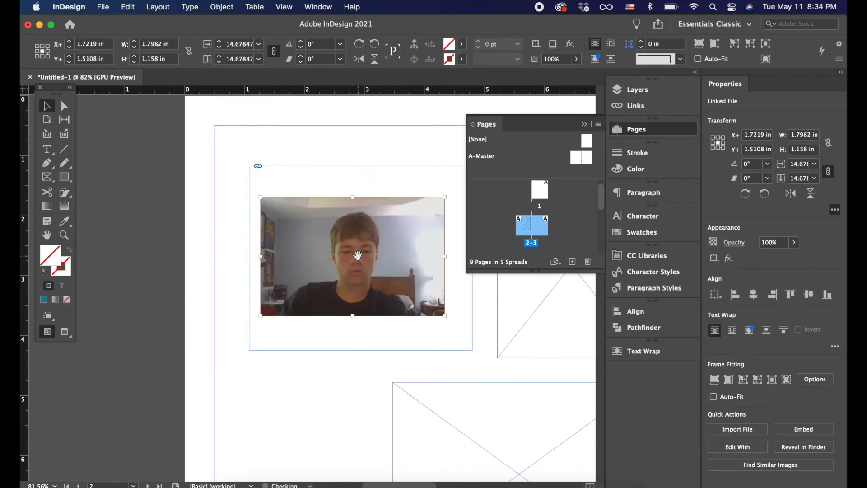
click(289, 398)
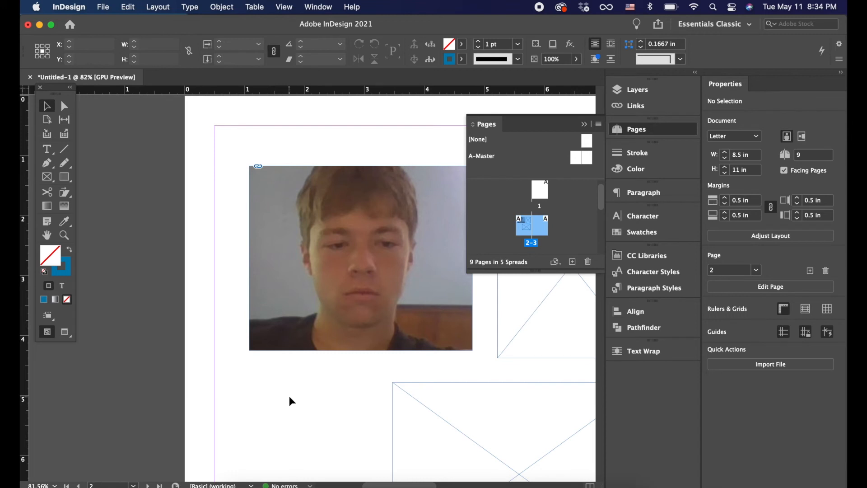
- Draw a text frame about 2.39 × 3.14 in to the left of the lower empty image frame on page 2
scroll(289, 396, down, 5)
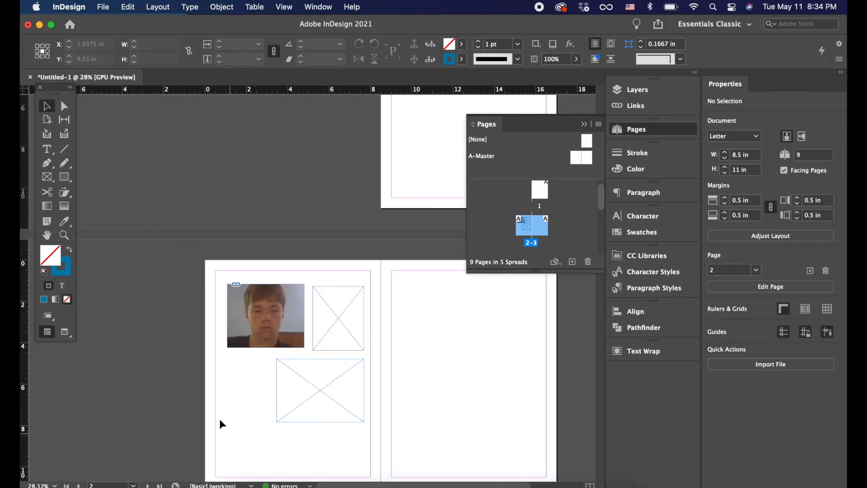
scroll(220, 424, up, 3)
scroll(207, 401, down, 2)
key(t)
drag(256, 216, 340, 325)
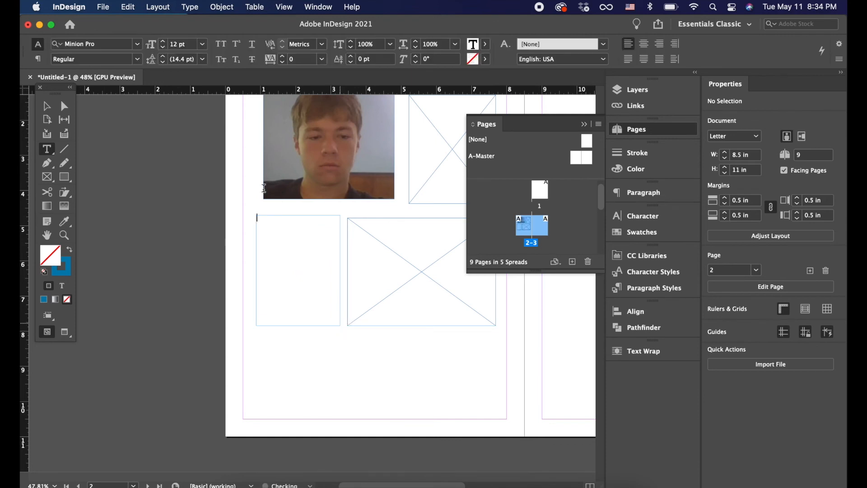
scroll(264, 188, up, 2)
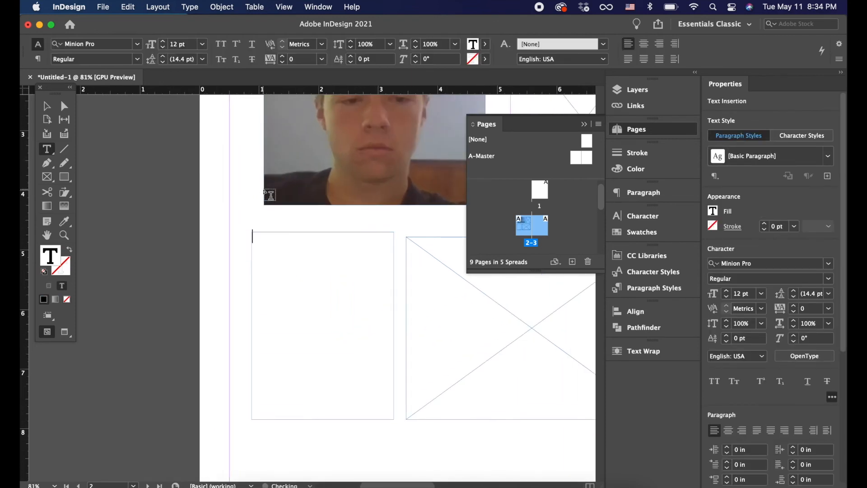
- Fill the new text frame with placeholder text and leave text editing
click(185, 7)
click(289, 409)
key(Escape)
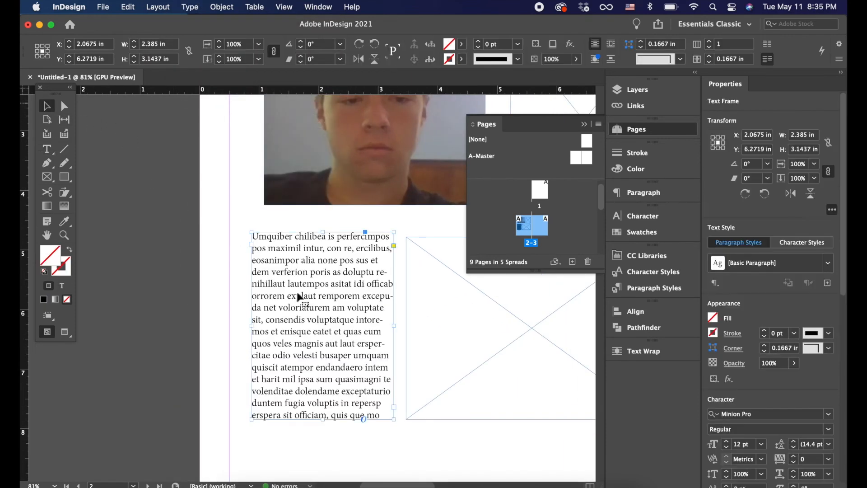
- Lower the text frame's top edge to line up with the neighbouring image frame, making it about 3.02 in tall
click(205, 324)
click(328, 233)
drag(323, 233, 323, 240)
click(333, 230)
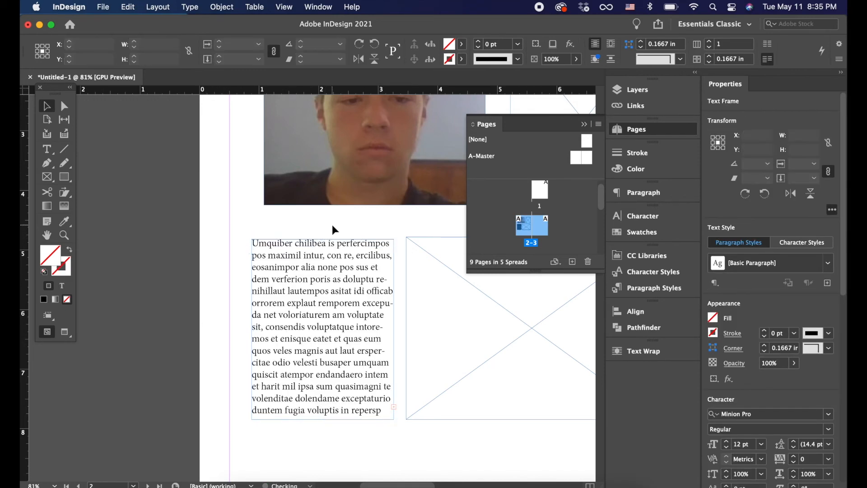
- Open the paragraph settings for the text frame and extend its bottom edge to a height of about 3.68 in
click(342, 327)
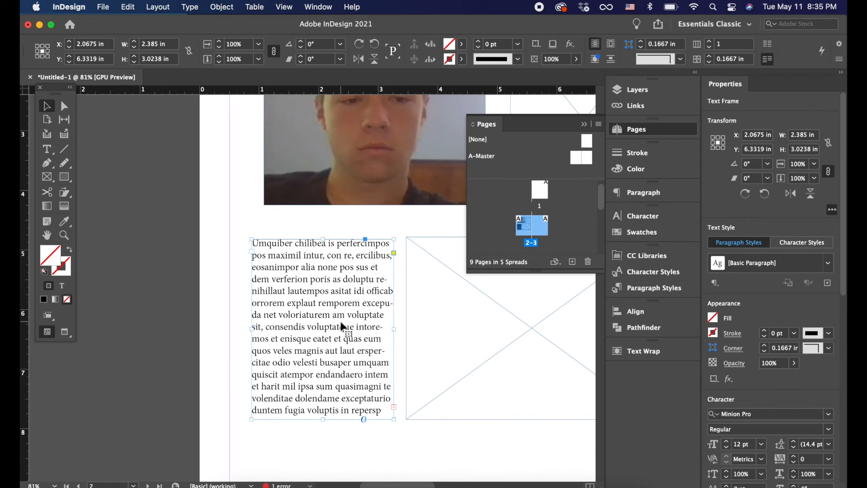
click(655, 220)
click(640, 194)
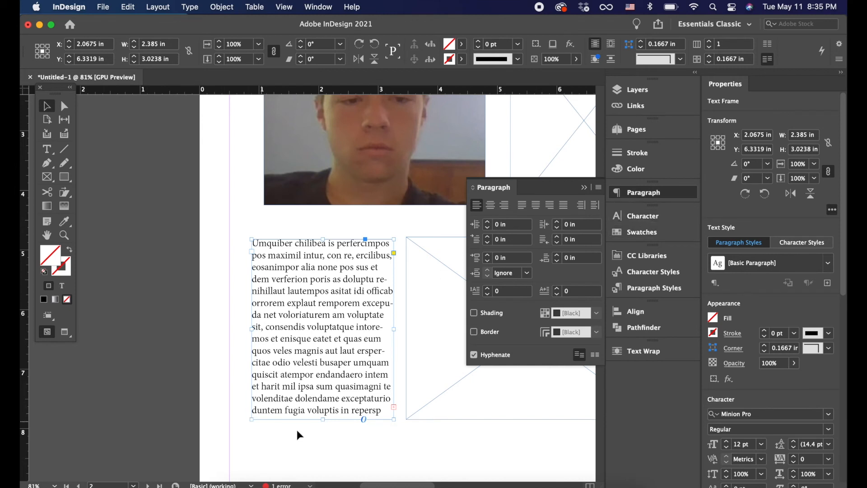
drag(326, 420, 325, 458)
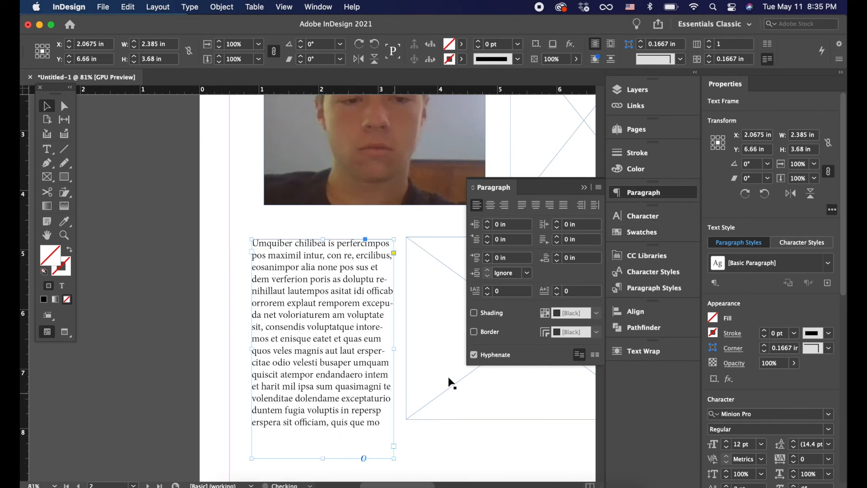
- Try centre, right and left alignment on the placeholder text, followed by centre and right alignment again
click(489, 207)
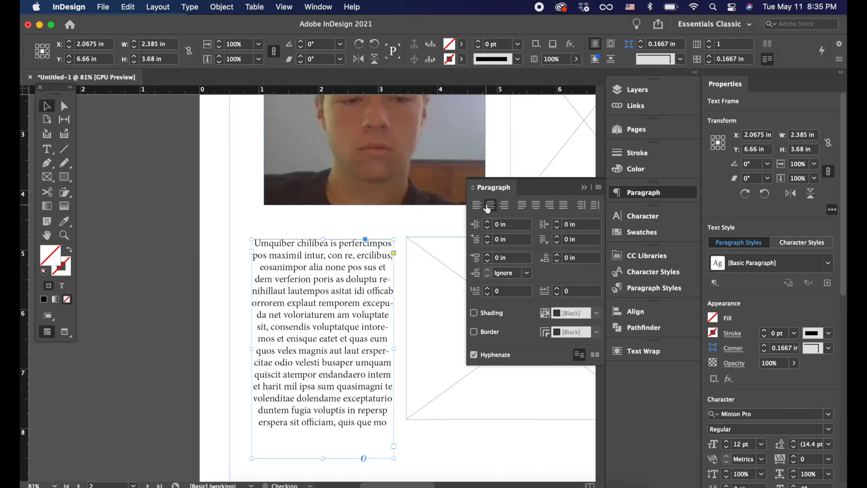
click(505, 206)
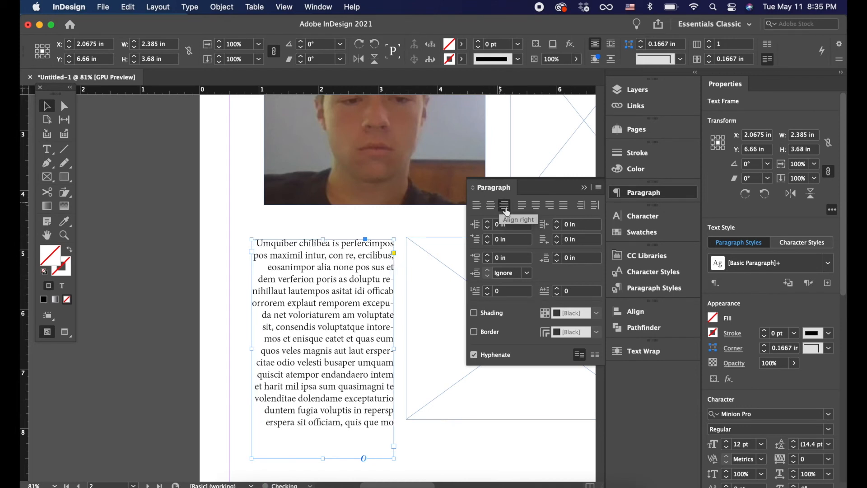
click(477, 206)
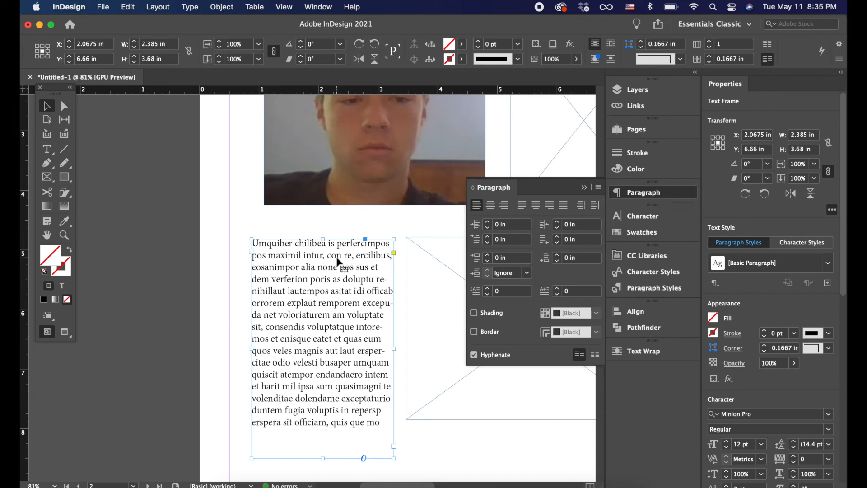
key(super+shift+c)
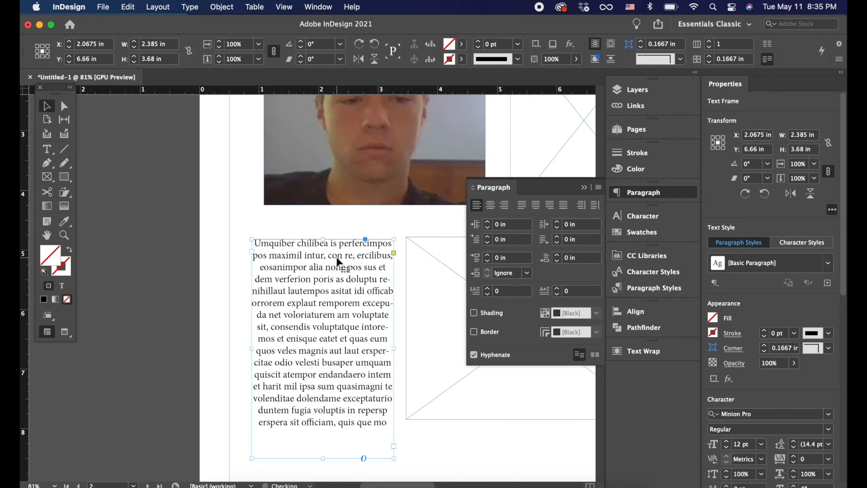
key(super+shift+r)
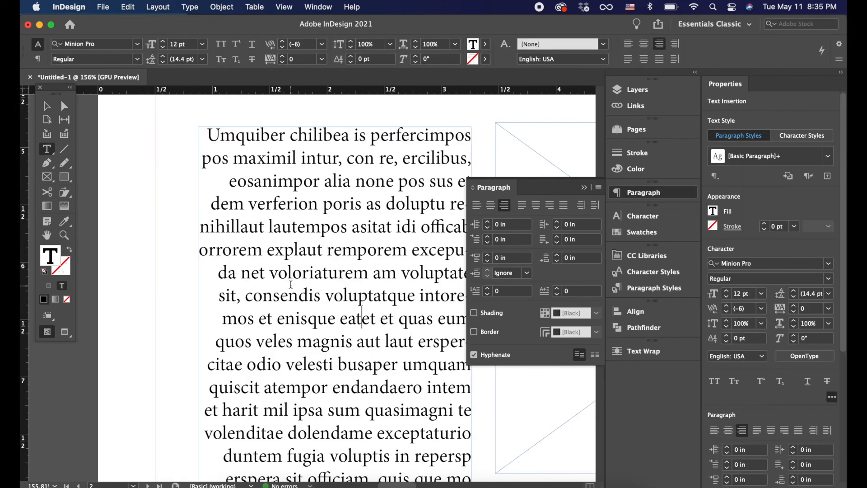
- Select all of the placeholder text and align it left
scroll(290, 281, down, 5)
key(super+a)
scroll(291, 244, up, 5)
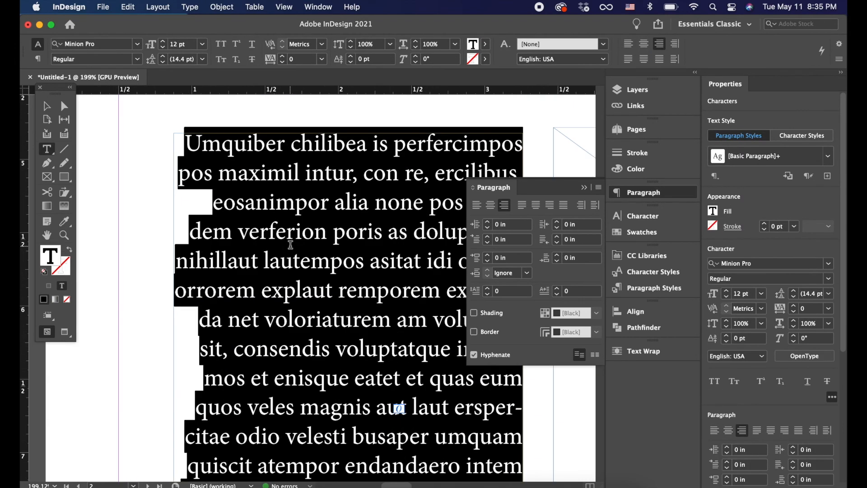
scroll(290, 244, down, 5)
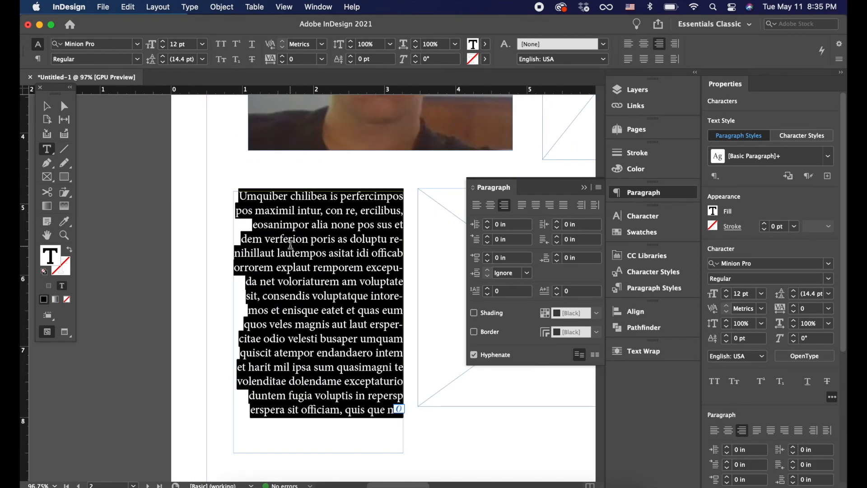
key(super+shift+l)
- Tighten the tracking of the selected placeholder text in increments to -80
scroll(338, 275, up, 5)
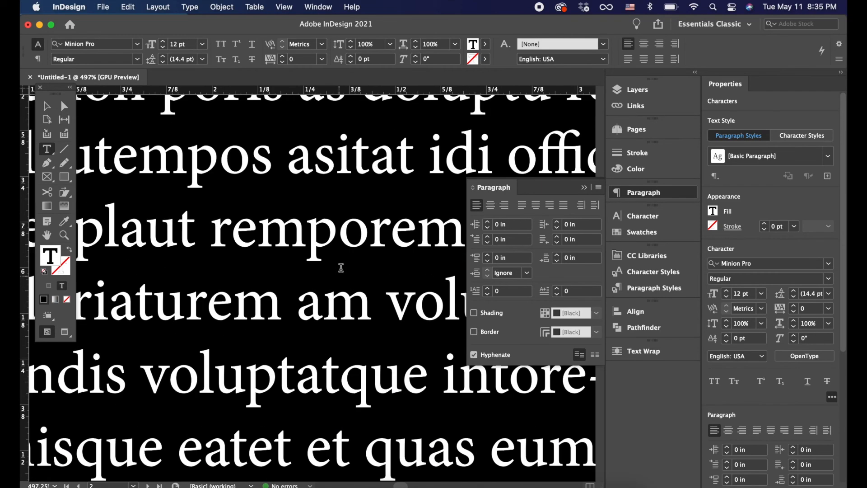
scroll(303, 302, down, 4)
scroll(236, 251, up, 2)
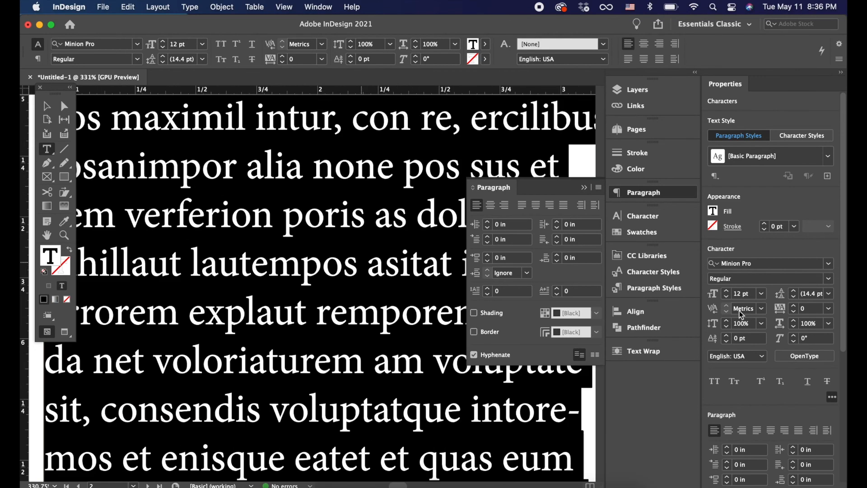
key(alt+Left)
key(alt+Left)
key(alt+Left)
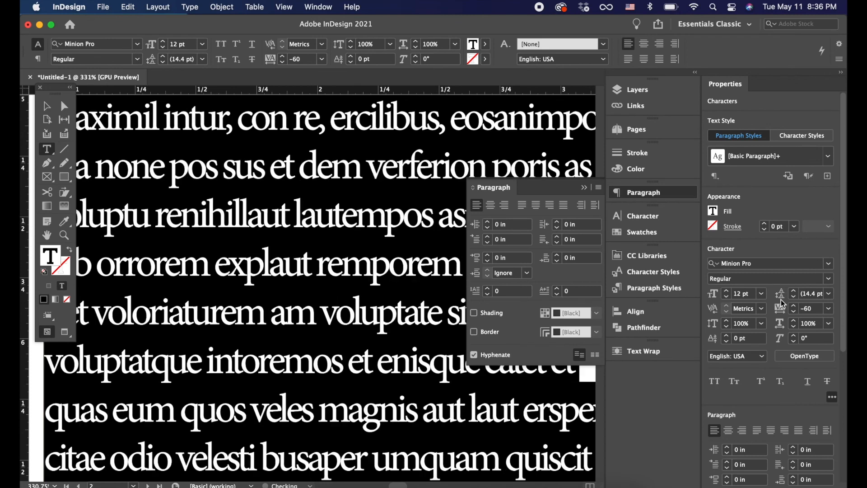
scroll(241, 257, up, 4)
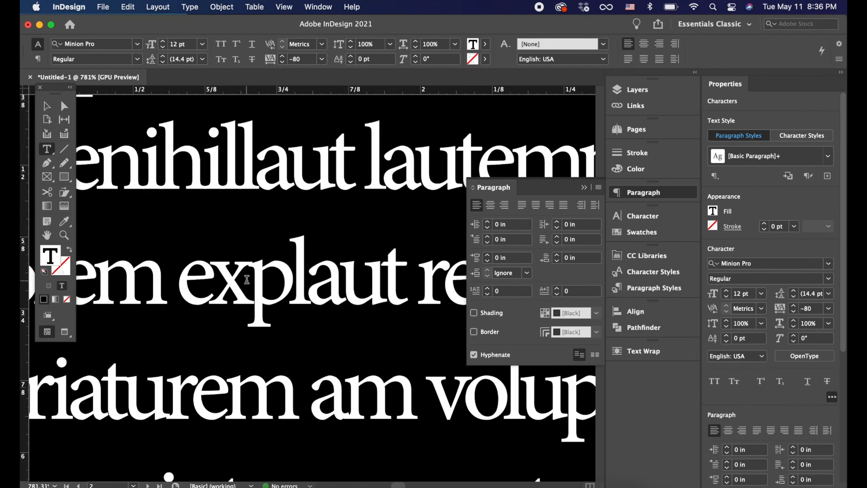
- Reselect all of the placeholder text and set its tracking to the preset value 75
click(237, 279)
scroll(266, 280, down, 6)
key(super+a)
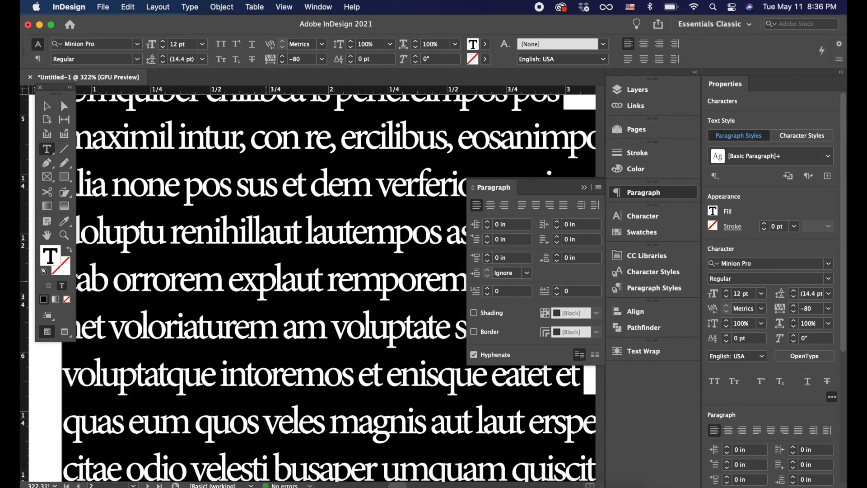
scroll(267, 280, up, 3)
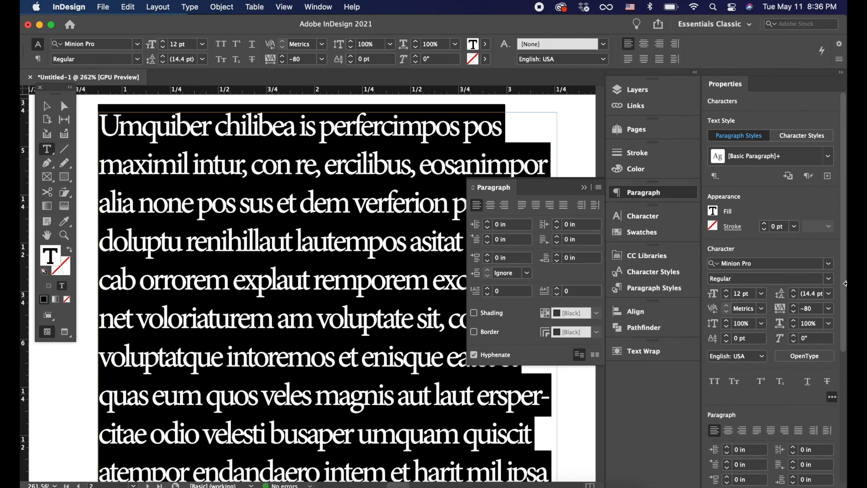
click(831, 309)
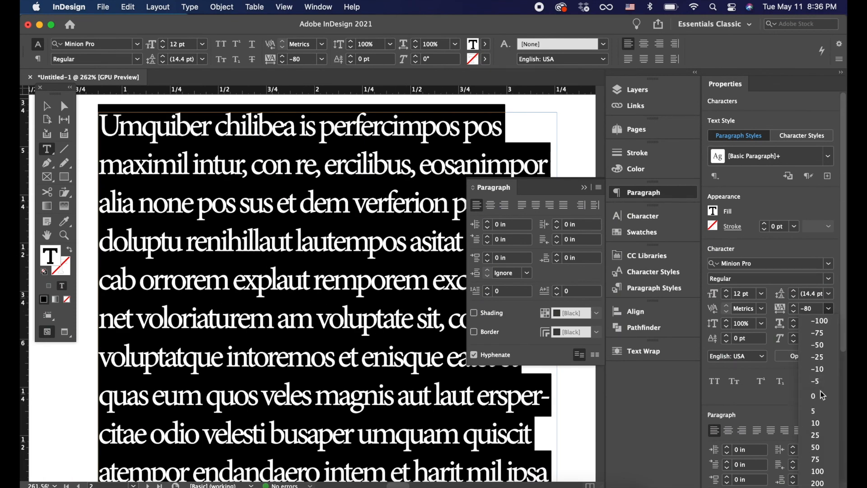
click(816, 459)
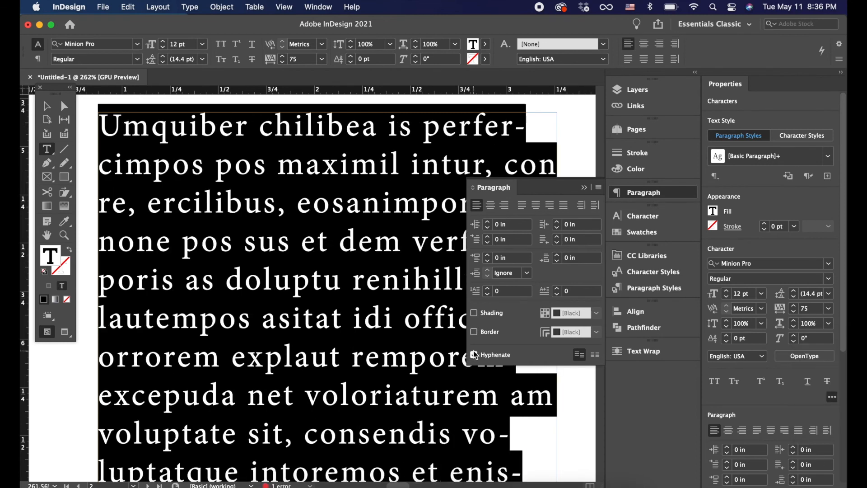
- Reduce the selected text's tracking in increments to -85
scroll(342, 291, down, 3)
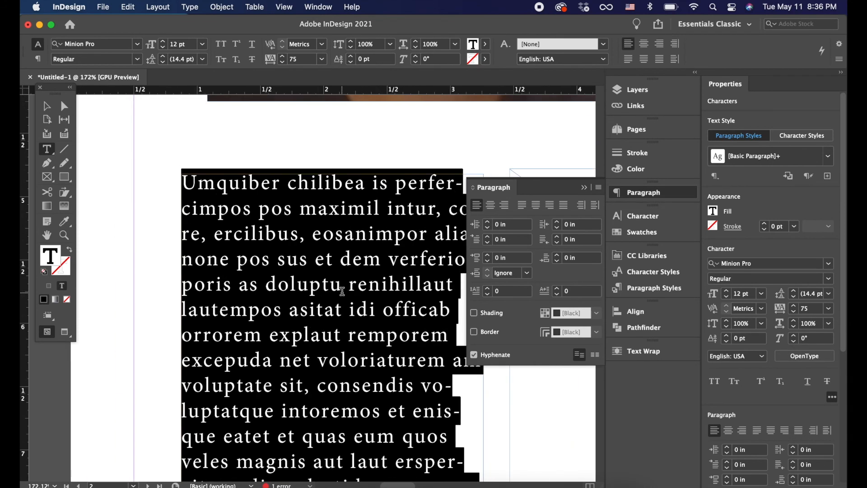
key(alt+Left)
key(alt+Left)
key(alt+Left)
key(alt+Left)
key(alt+Left)
key(alt+Left)
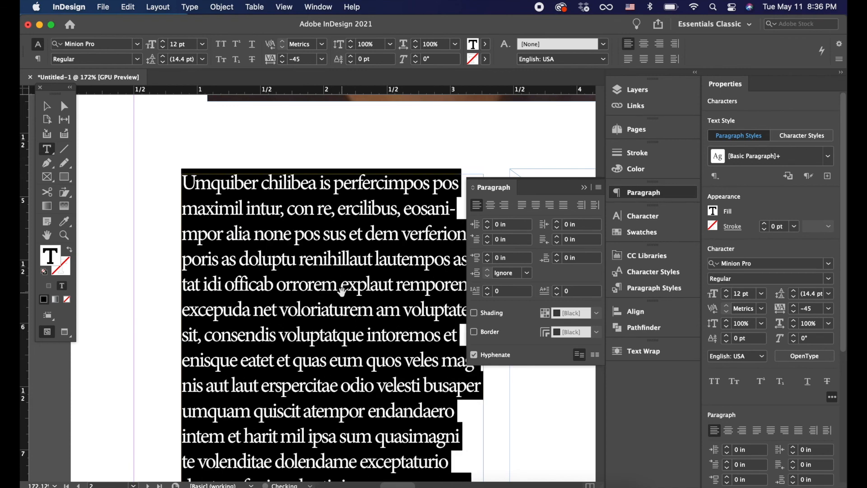
key(alt+Left)
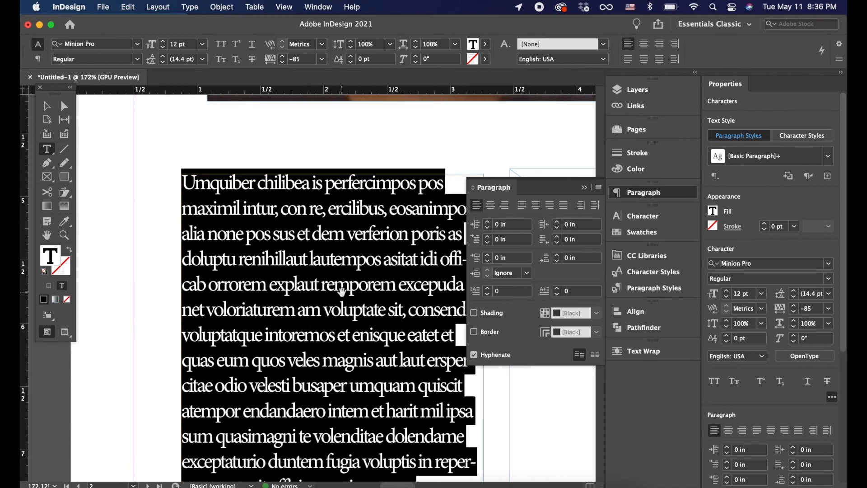
- Tighten the tracking of the selected placeholder text in increments to -185
key(alt+Left)
key(alt+Left)
key(alt+Left)
key(alt+Left)
key(alt+Left)
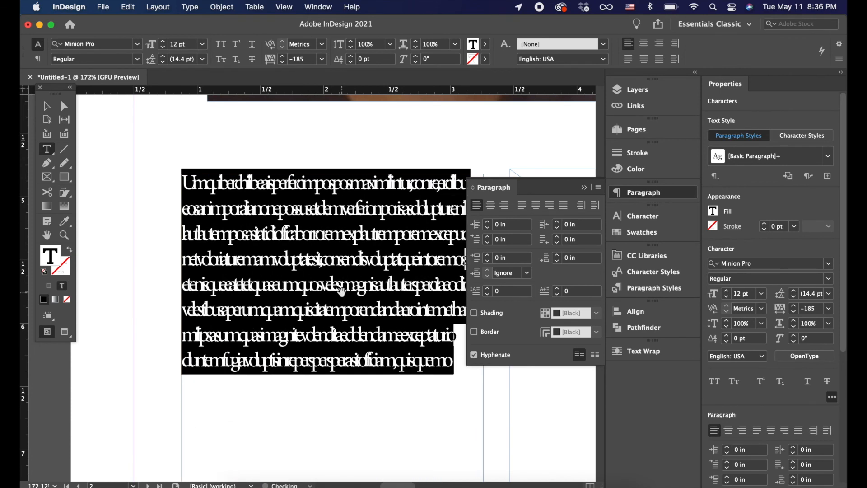
- Loosen the selected placeholder text's tracking in increments to 15 and deselect the text
key(alt+Right)
key(alt+Right)
key(alt+Right)
key(alt+Right)
key(alt+Right)
key(alt+Right)
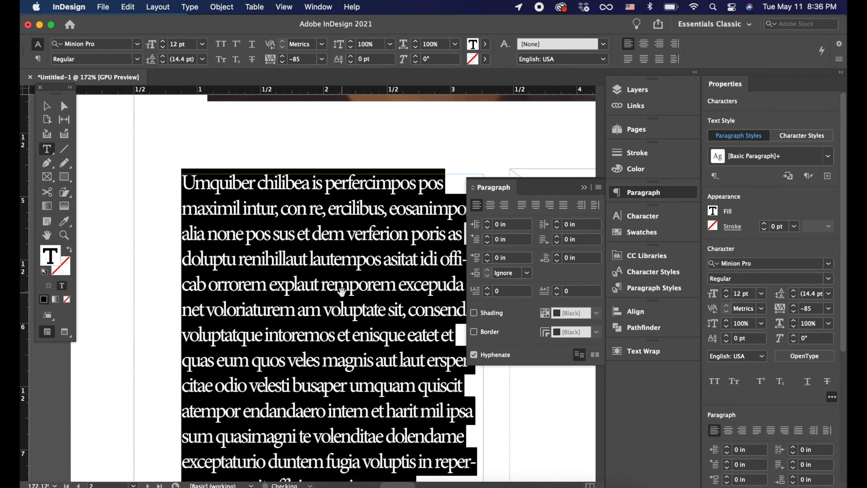
key(alt+Right)
key(alt+Right)
key(alt+Right)
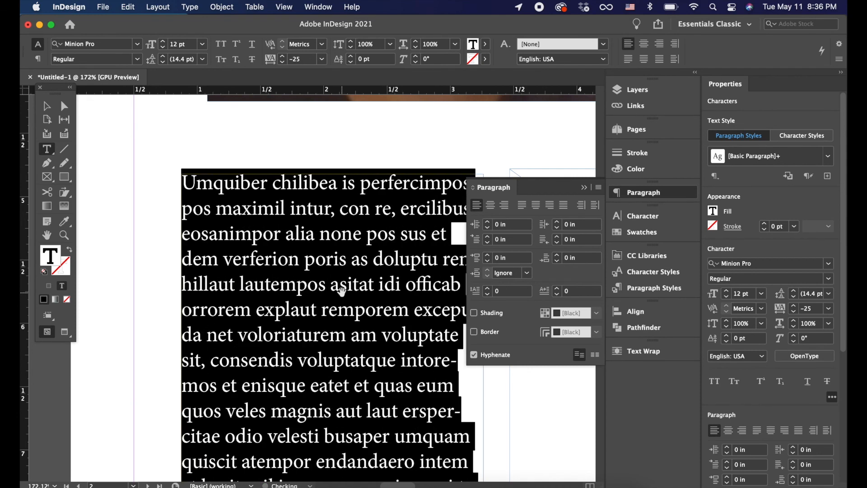
key(alt+Right)
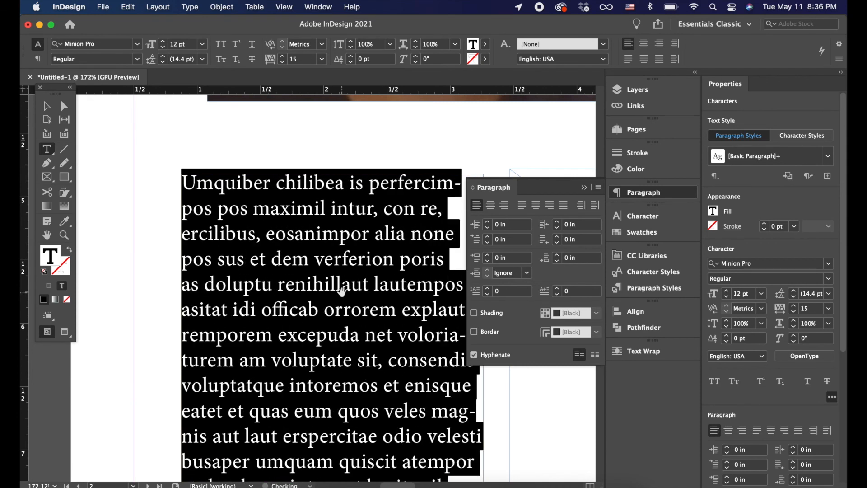
key(alt+Right)
key(alt+Left)
click(321, 266)
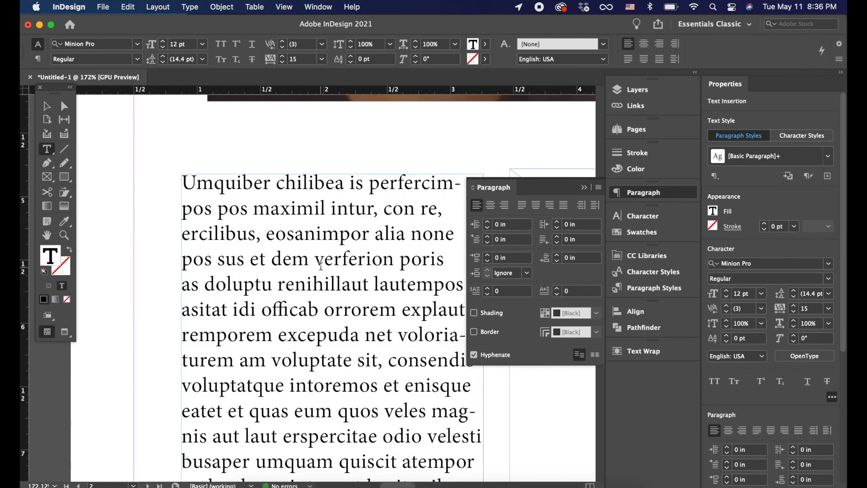
- Select all of the placeholder text and set its leading to 15 pt
scroll(321, 267, up, 4)
scroll(320, 266, down, 10)
scroll(321, 266, up, 4)
key(super+a)
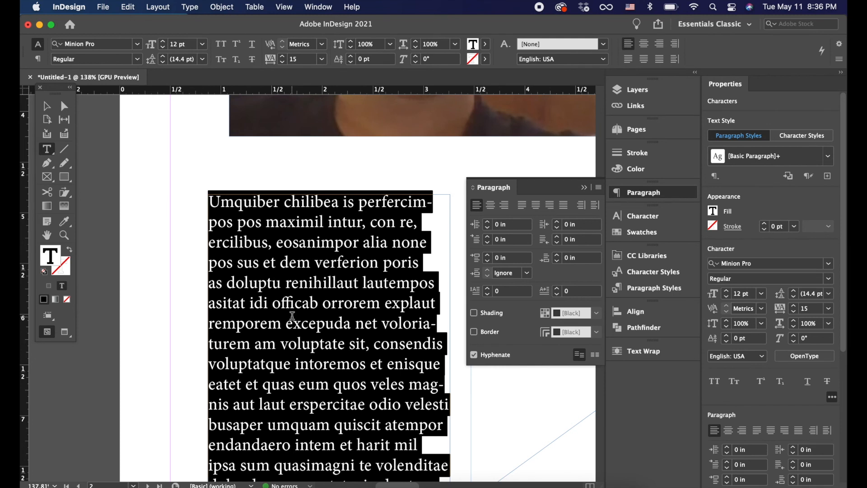
click(793, 291)
click(793, 297)
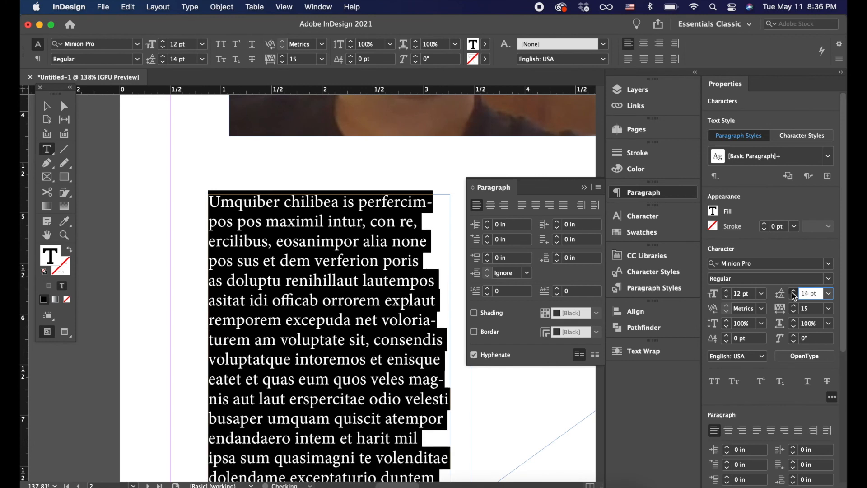
click(794, 297)
click(794, 291)
click(794, 291)
click(828, 293)
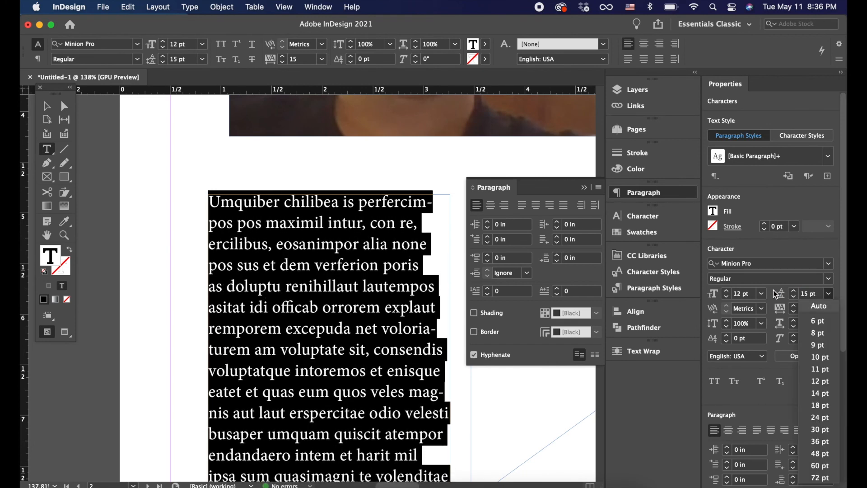
click(754, 300)
- Loosen and tighten the selected text's leading in increments, ending at 13 pt
key(alt+Up)
key(alt+Up)
key(alt+Up)
key(alt+Down)
key(alt+Down)
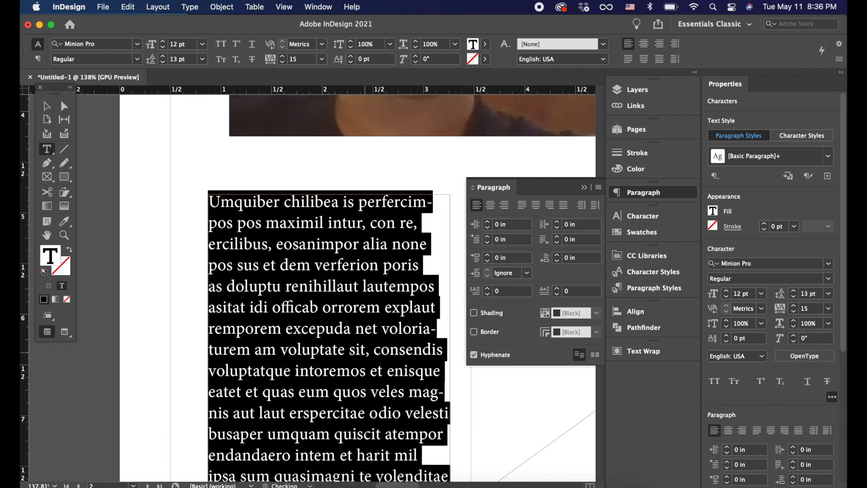
key(alt+Up)
key(alt+Up)
key(alt+Down)
key(alt+Up)
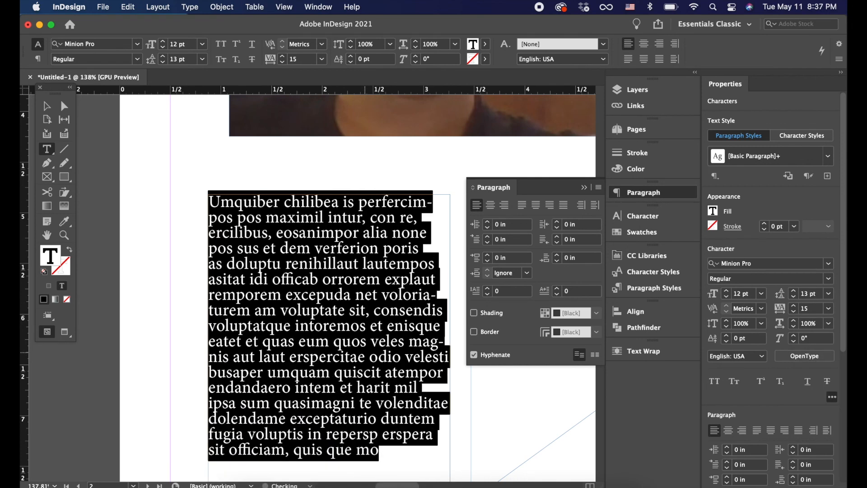
key(alt+Down)
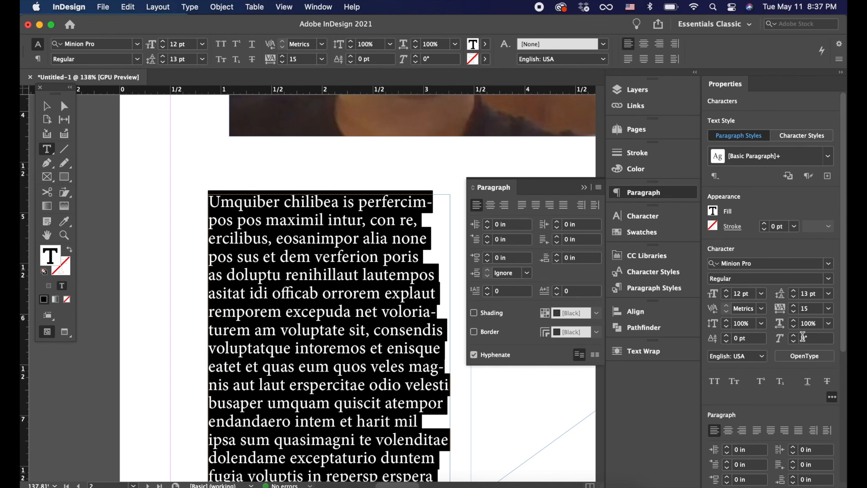
- Skew the selected placeholder text to a false italic angle of 21°
click(794, 336)
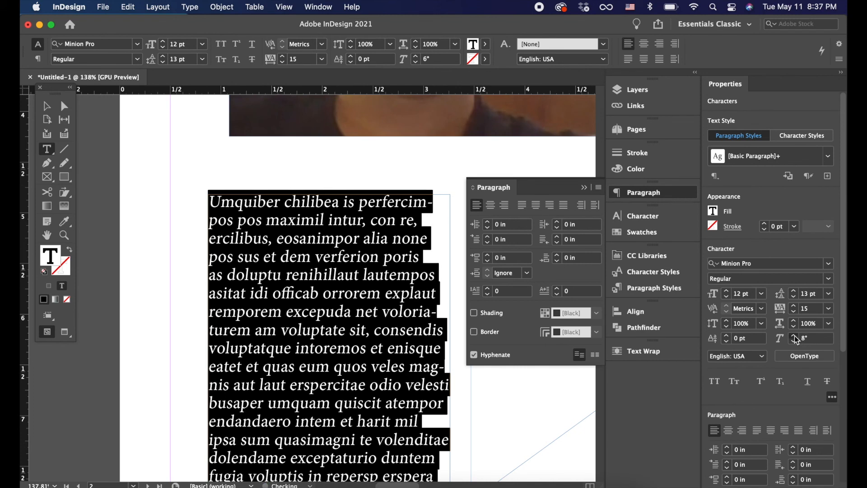
click(794, 335)
click(795, 335)
click(795, 335)
click(795, 335)
click(795, 336)
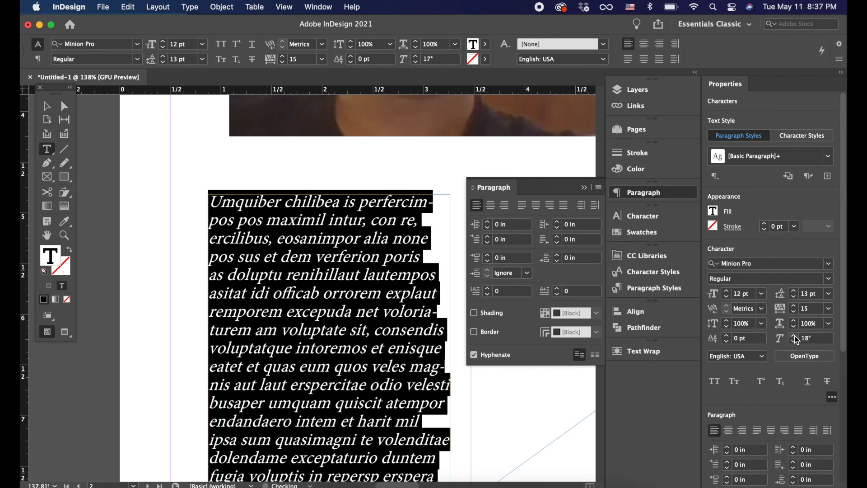
click(795, 335)
click(795, 336)
click(795, 335)
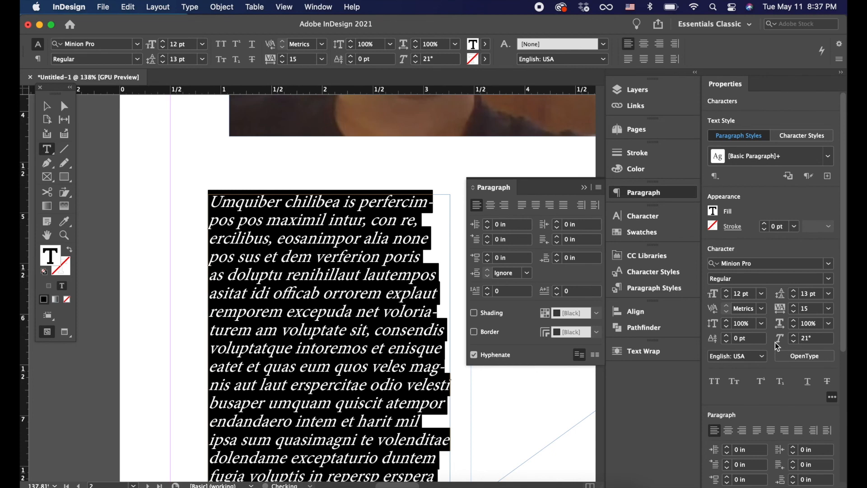
- Raise the baseline shift of the selected placeholder text to 9 pt
click(727, 335)
click(728, 335)
click(728, 336)
click(727, 336)
click(728, 336)
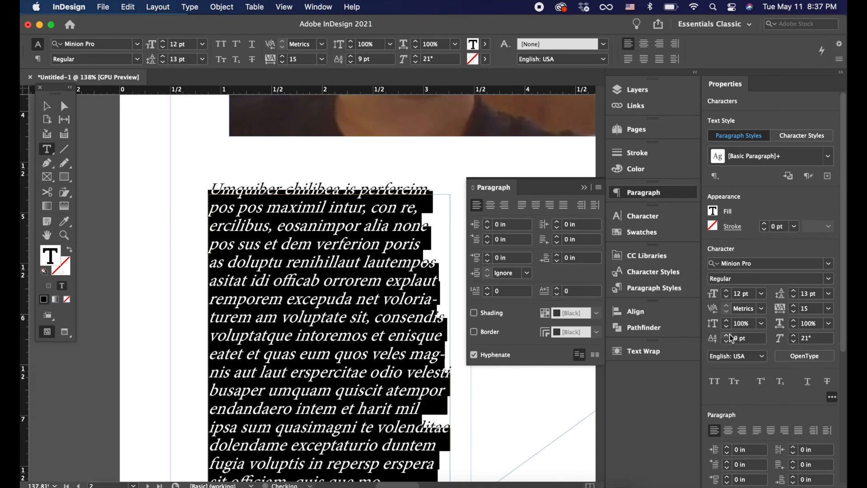
- Lower the baseline shift of the inserted letters "asdas" so they sit below the rest of their line
click(728, 342)
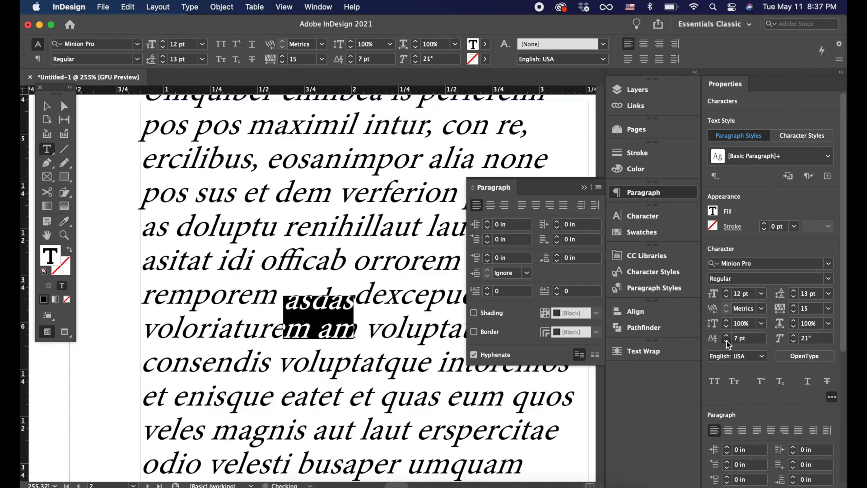
click(728, 343)
click(727, 342)
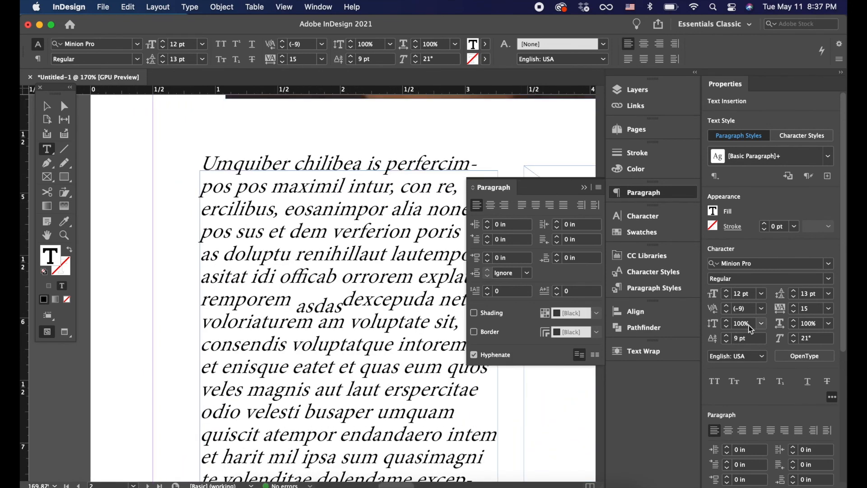
- Select all of the placeholder text and try All Caps, Underline and Strikethrough, switching each one off again
scroll(402, 269, down, 5)
key(super+a)
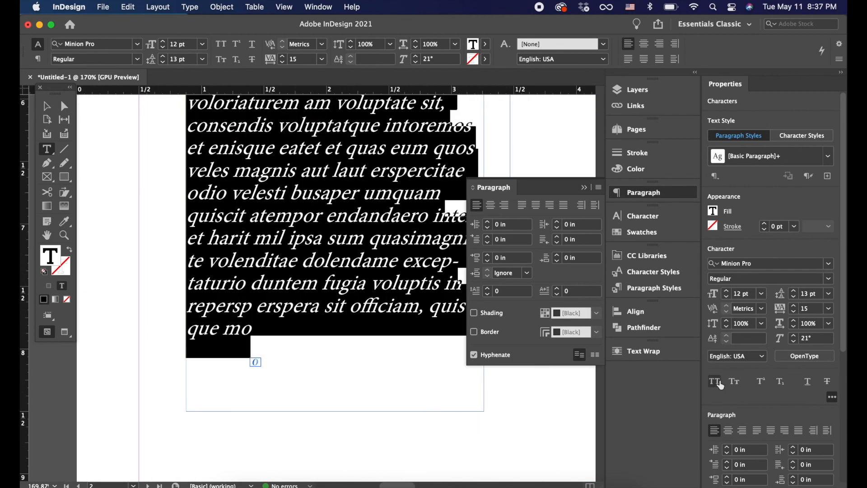
click(714, 381)
click(715, 382)
click(808, 382)
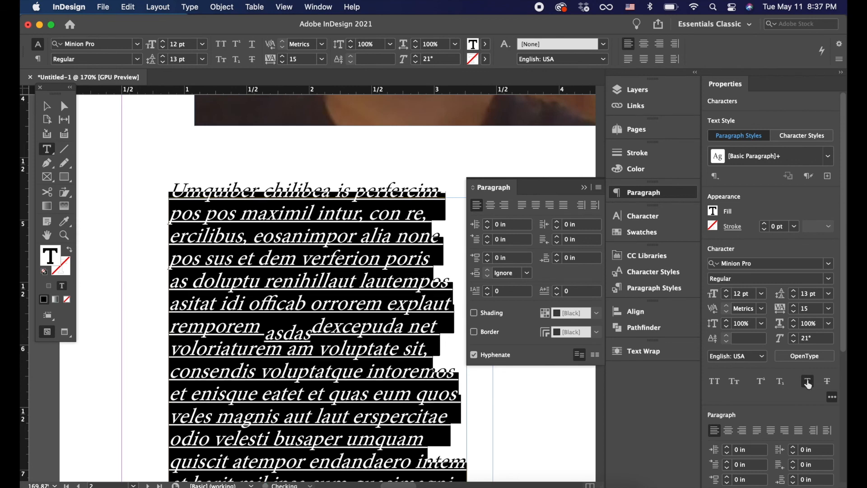
click(808, 382)
click(827, 382)
click(826, 381)
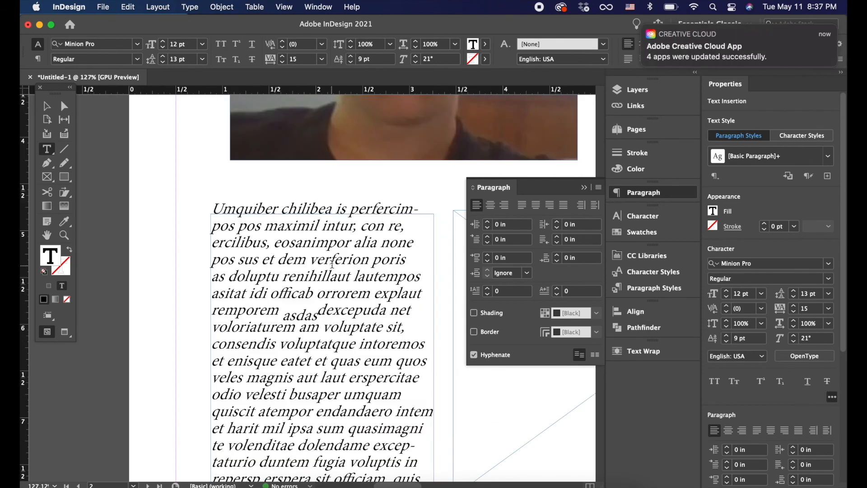
- Leave text editing, select the photo frame above the text and move it slightly left to X 2.7997 in
scroll(332, 264, down, 3)
key(Escape)
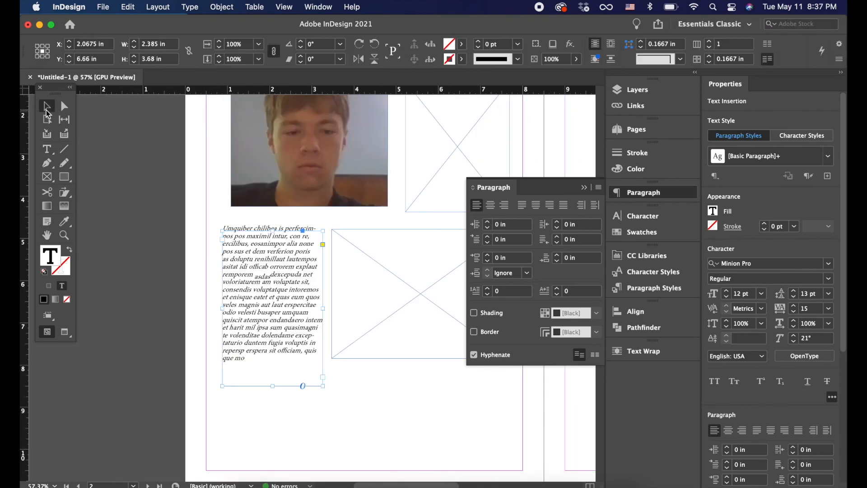
click(312, 185)
scroll(176, 151, up, 3)
scroll(280, 210, right, 3)
scroll(280, 210, up, 1)
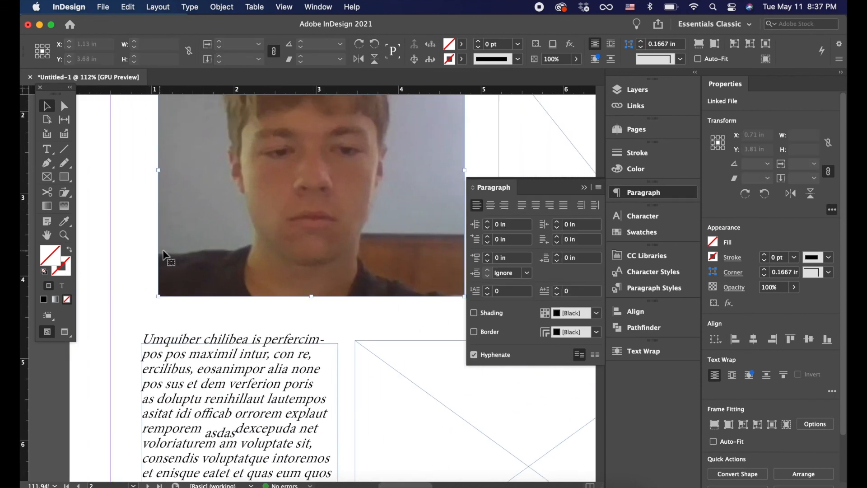
mouse_move(168, 256)
mouse_down()
mouse_move(180, 256)
mouse_move(169, 257)
mouse_up()
- Give the photo frame a teal stroke colour with the Color Picker
double_click(64, 273)
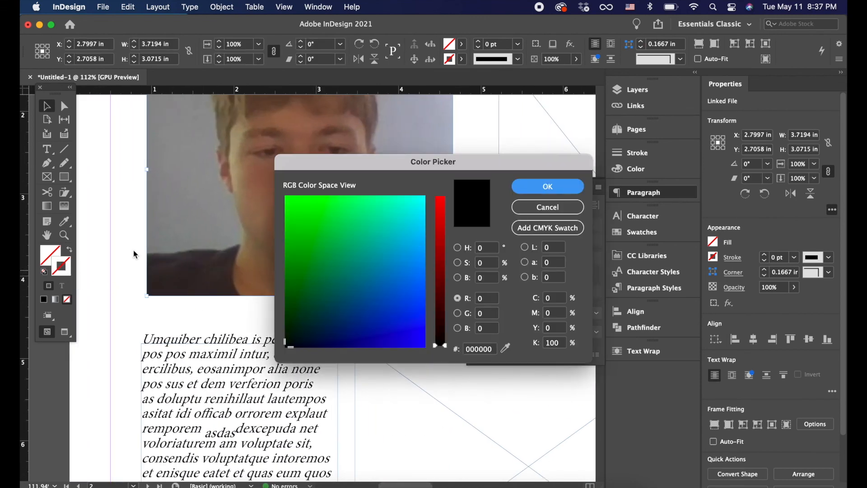
drag(409, 201, 413, 199)
click(548, 186)
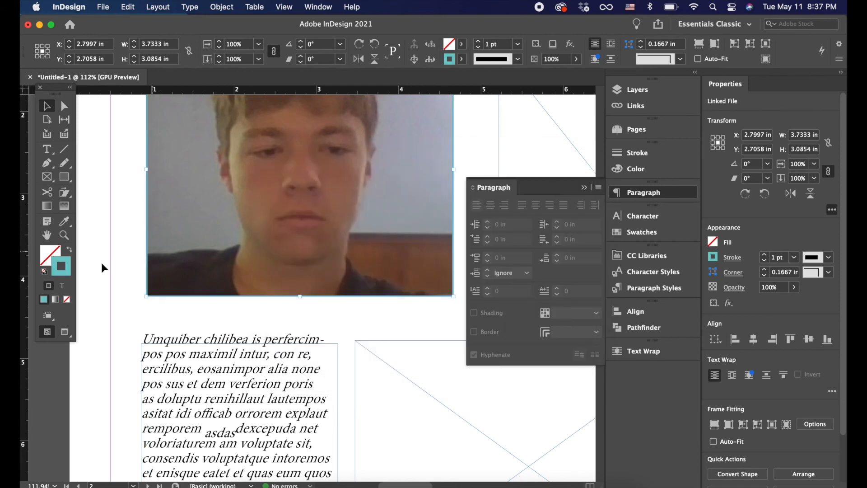
- Reselect the photo frame and increase its stroke weight to 10 pt
scroll(121, 250, up, 3)
click(121, 250)
click(194, 255)
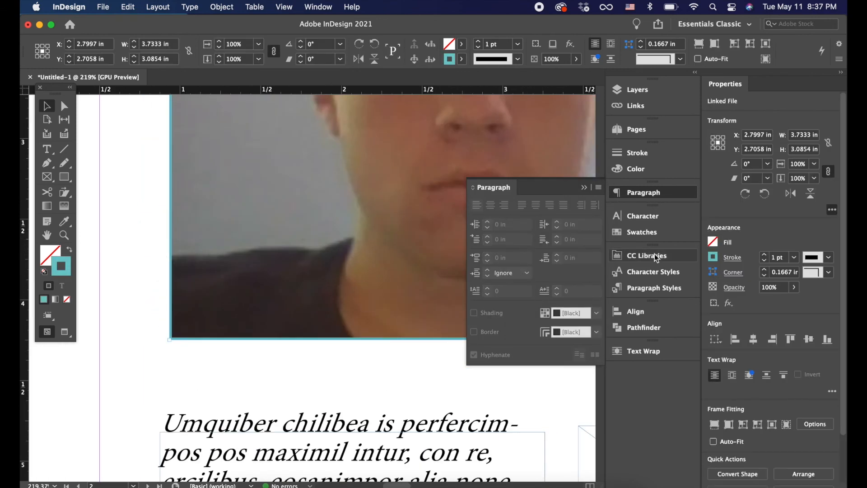
click(643, 153)
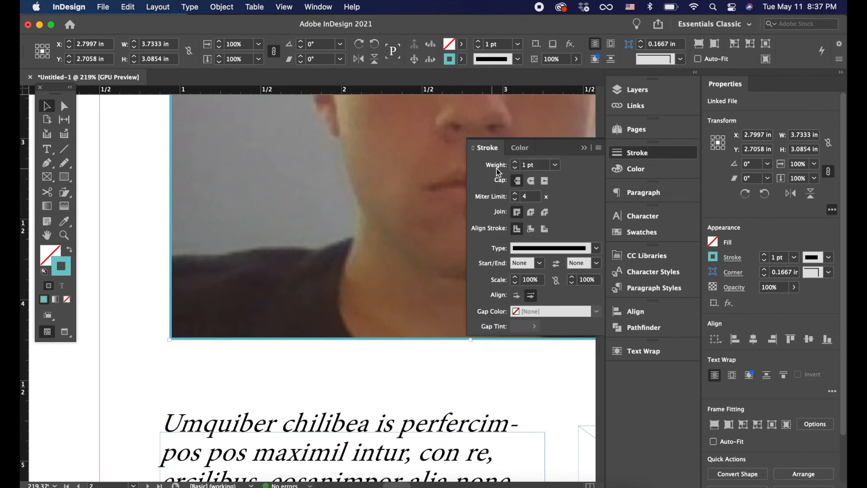
click(516, 163)
click(515, 163)
click(515, 163)
click(515, 163)
click(515, 163)
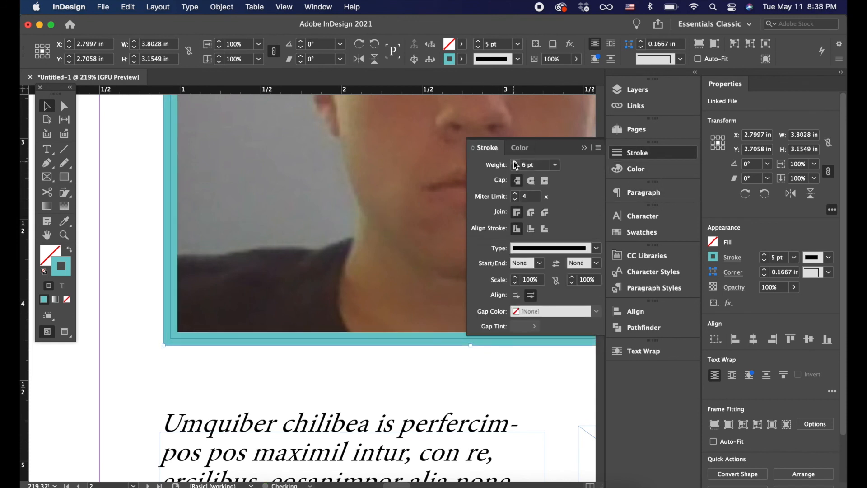
click(516, 163)
click(516, 163)
click(515, 163)
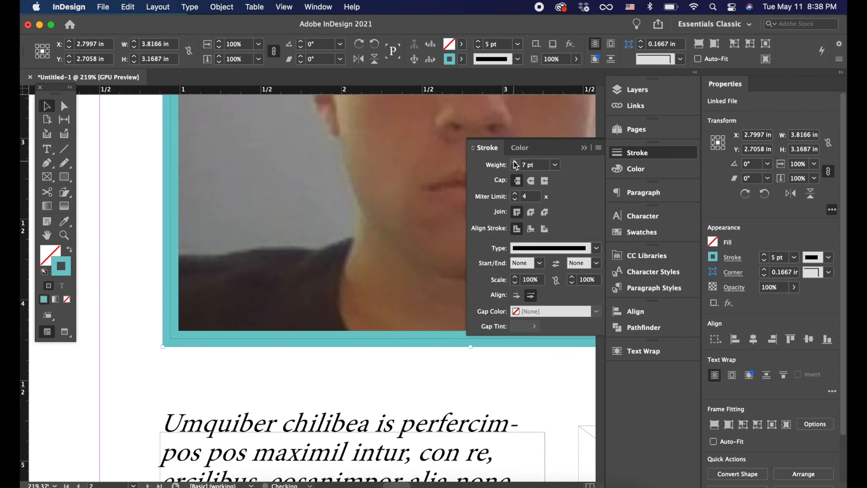
click(515, 163)
scroll(233, 300, down, 3)
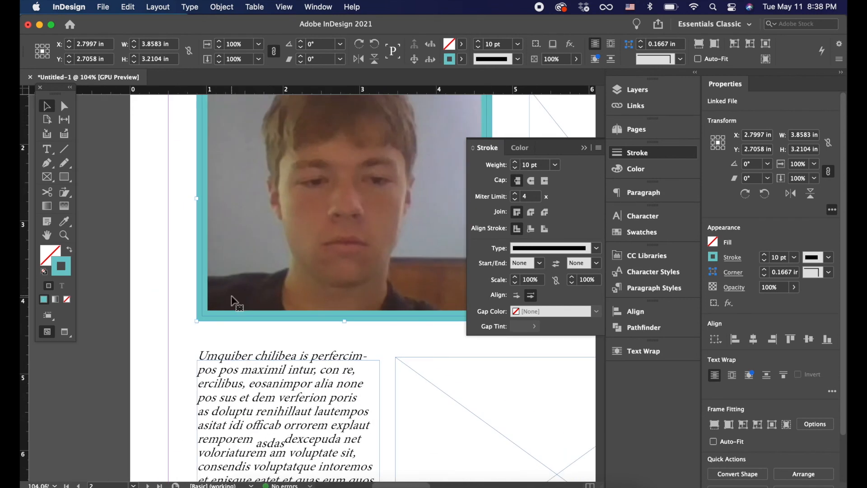
- Deselect the photo frame and examine its thick teal border
click(252, 334)
click(393, 246)
click(246, 333)
scroll(243, 271, down, 2)
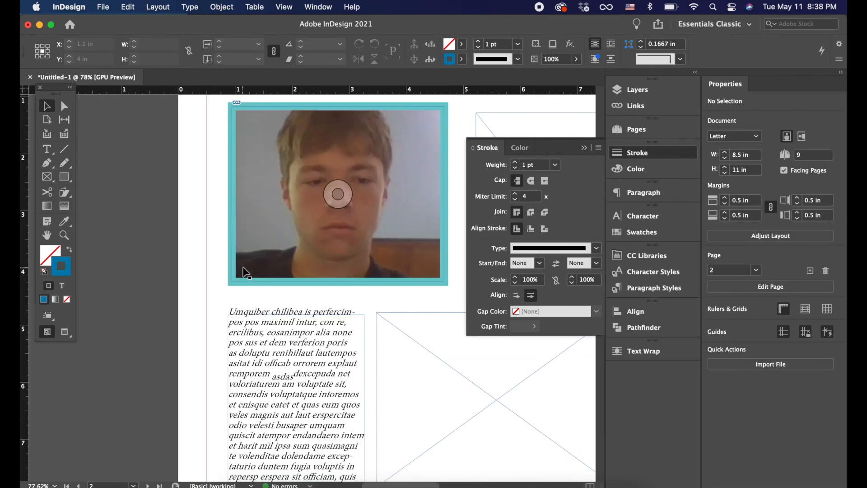
click(244, 271)
click(196, 269)
- Select all of the frames on page 2, delete them and collapse the stroke settings
scroll(196, 268, down, 3)
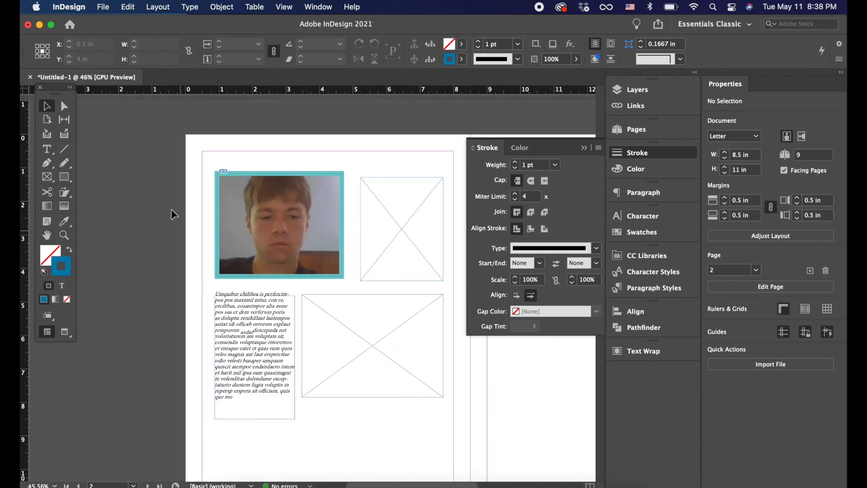
drag(172, 210, 390, 445)
key(Delete)
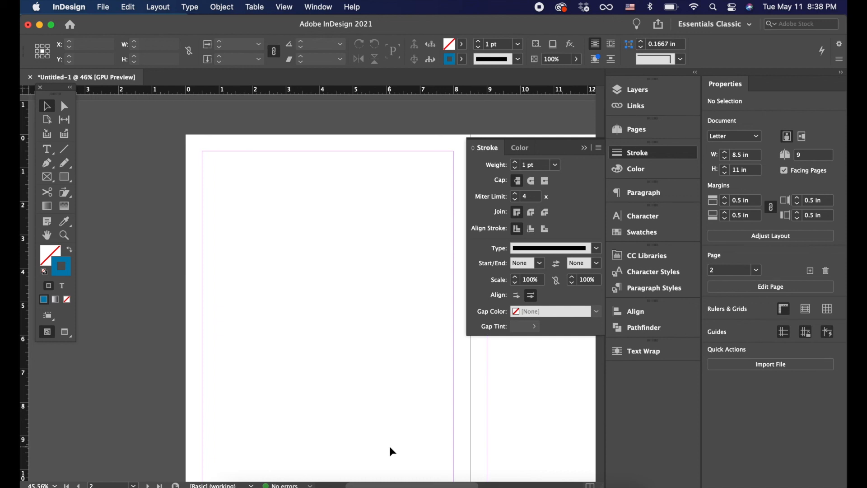
click(427, 249)
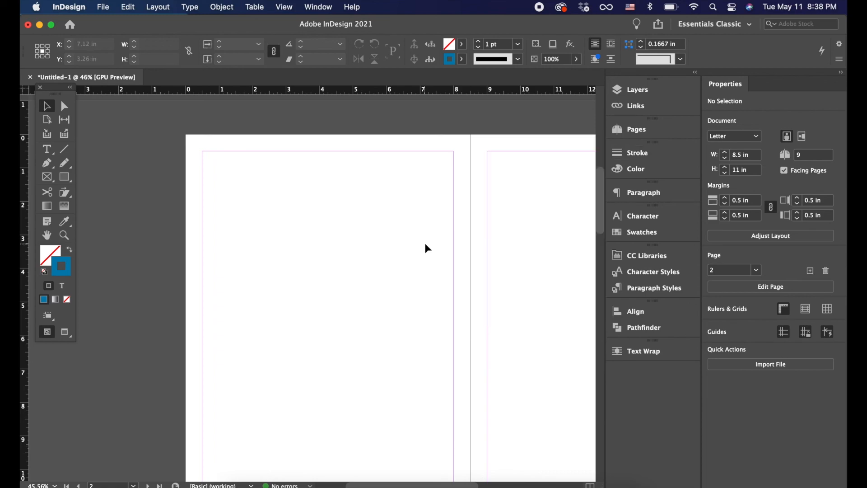